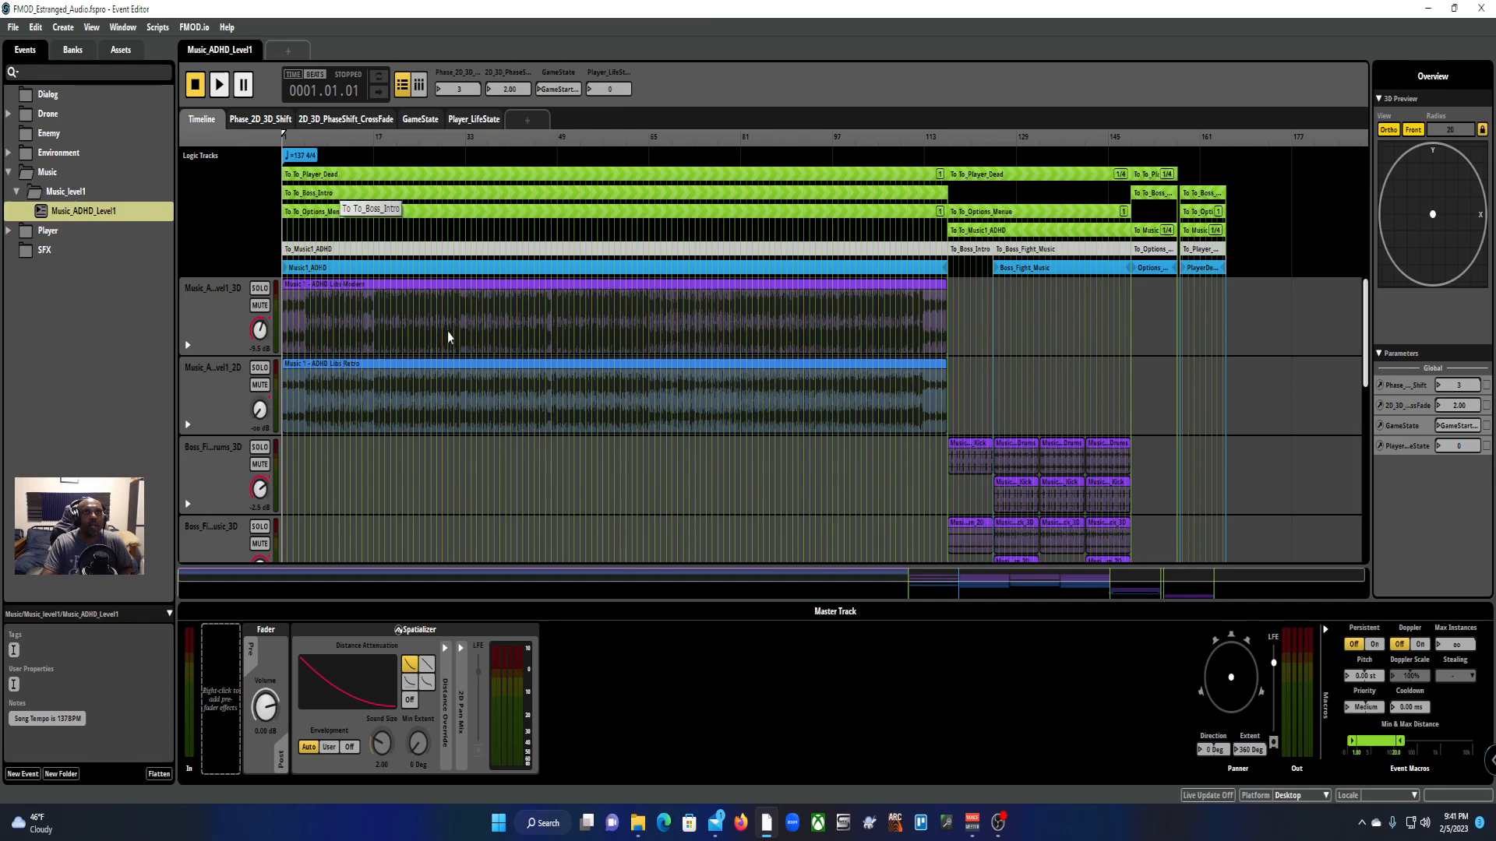
# Step: Inspect the Music 1 ADHD instruments on the level 1 3D and 2D tracks and the 3D track's fader settings
pyautogui.click(458, 335)
pyautogui.click(598, 423)
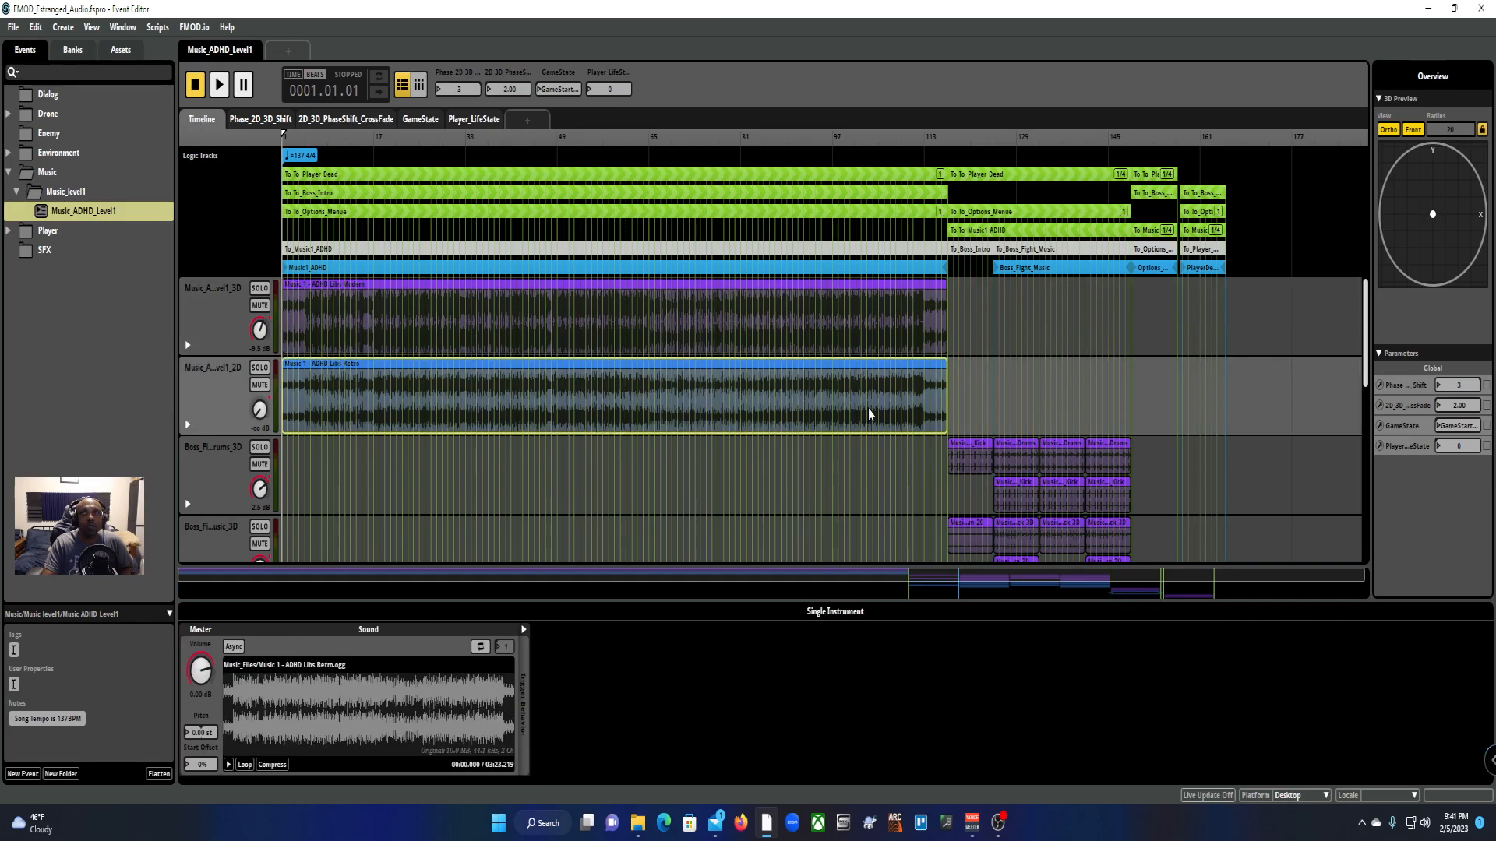
pyautogui.scroll(-3, 870, 411)
pyautogui.scroll(3, 871, 417)
pyautogui.click(265, 417)
pyautogui.click(228, 318)
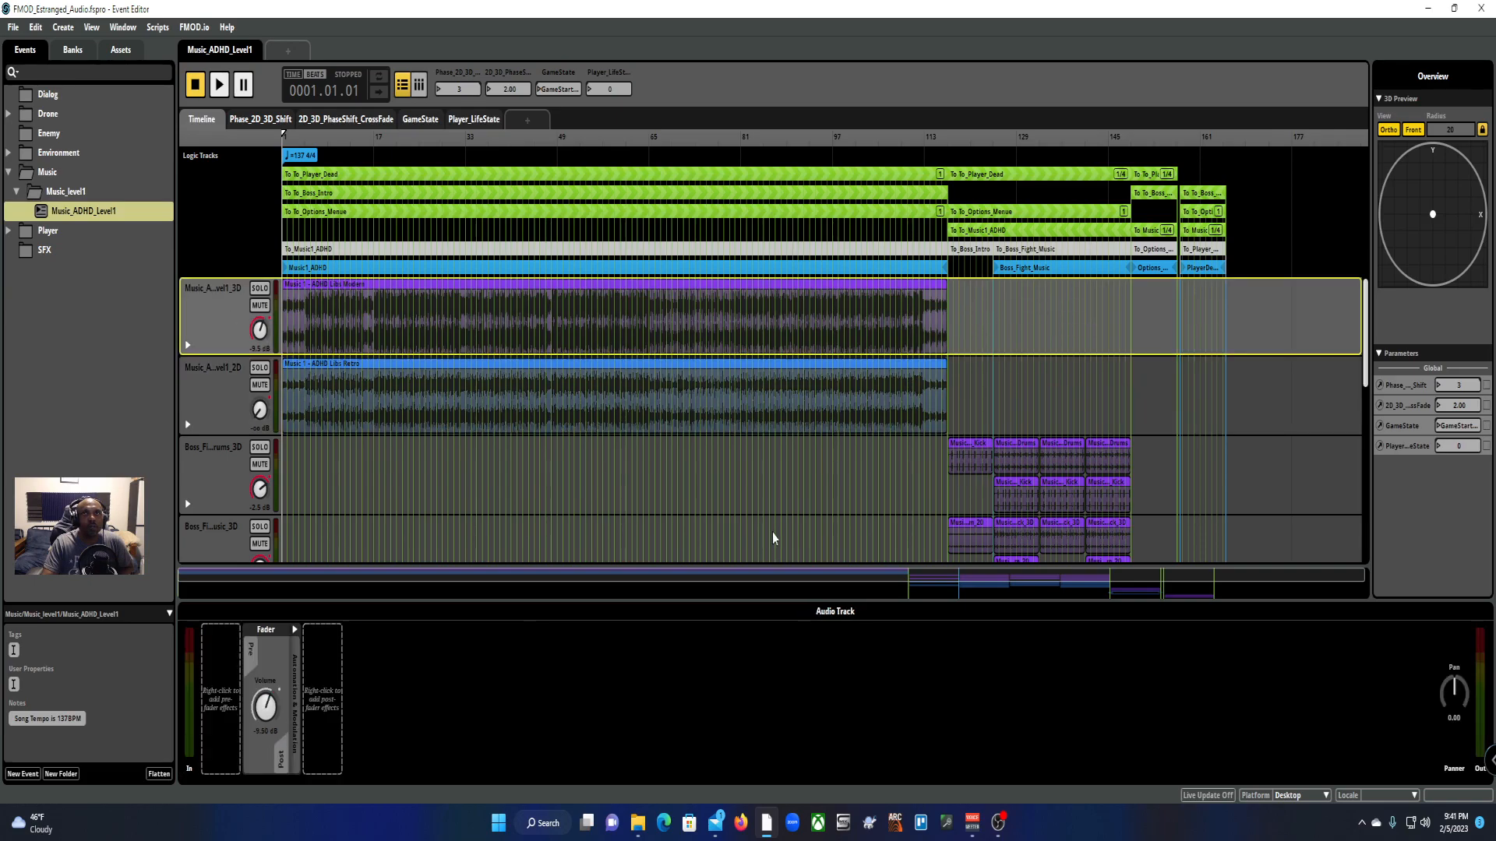
# Step: Look through the Boss Fight 3D and 2D tracks below the level 1 music tracks
pyautogui.scroll(-3, 890, 352)
pyautogui.scroll(3, 896, 360)
pyautogui.scroll(-3, 896, 360)
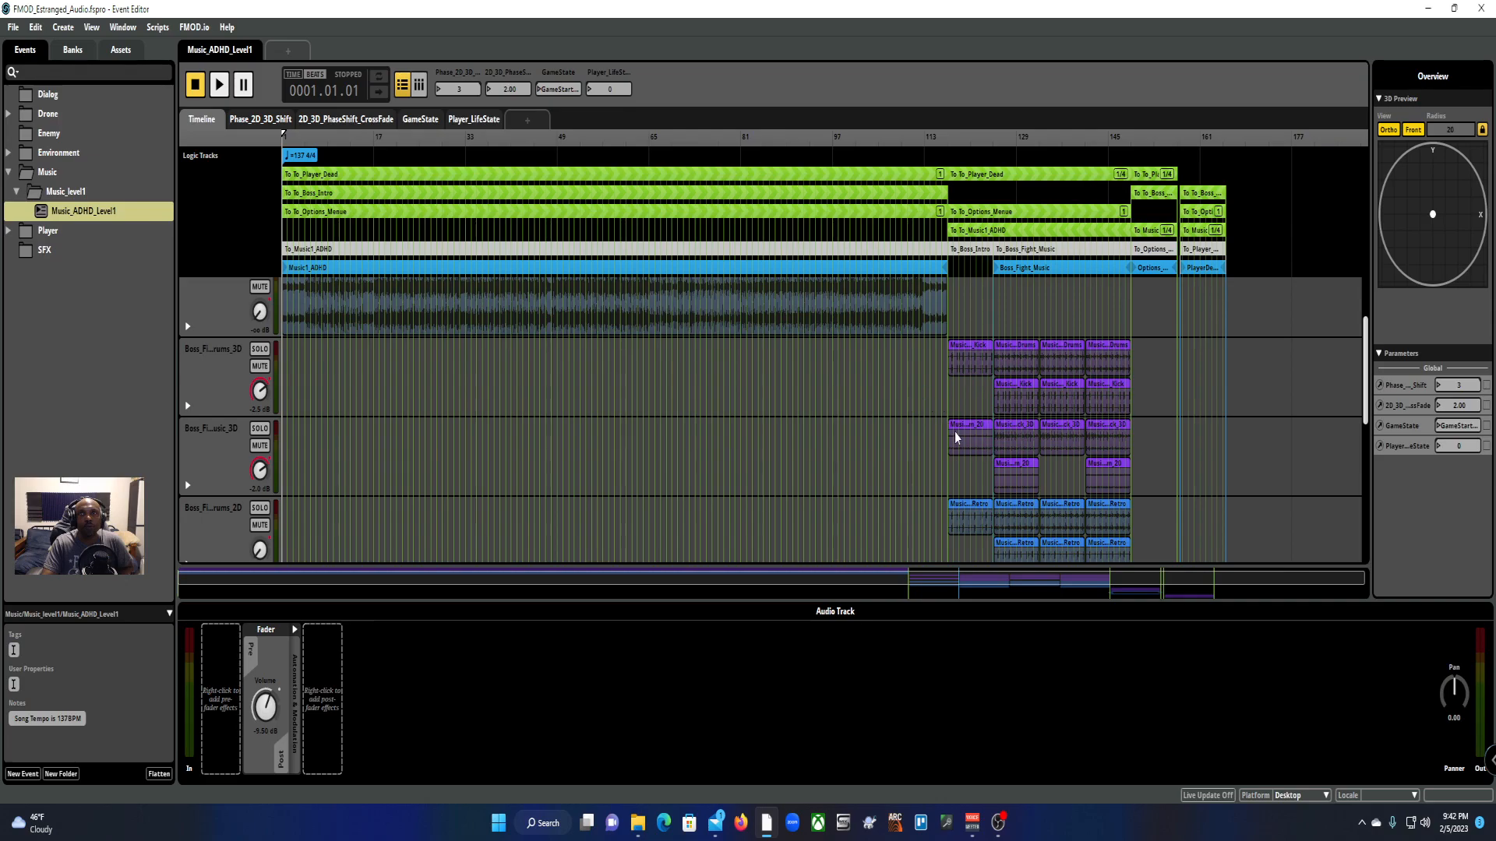
pyautogui.scroll(-5, 966, 437)
pyautogui.scroll(3, 970, 441)
pyautogui.scroll(-3, 966, 444)
pyautogui.scroll(5, 960, 452)
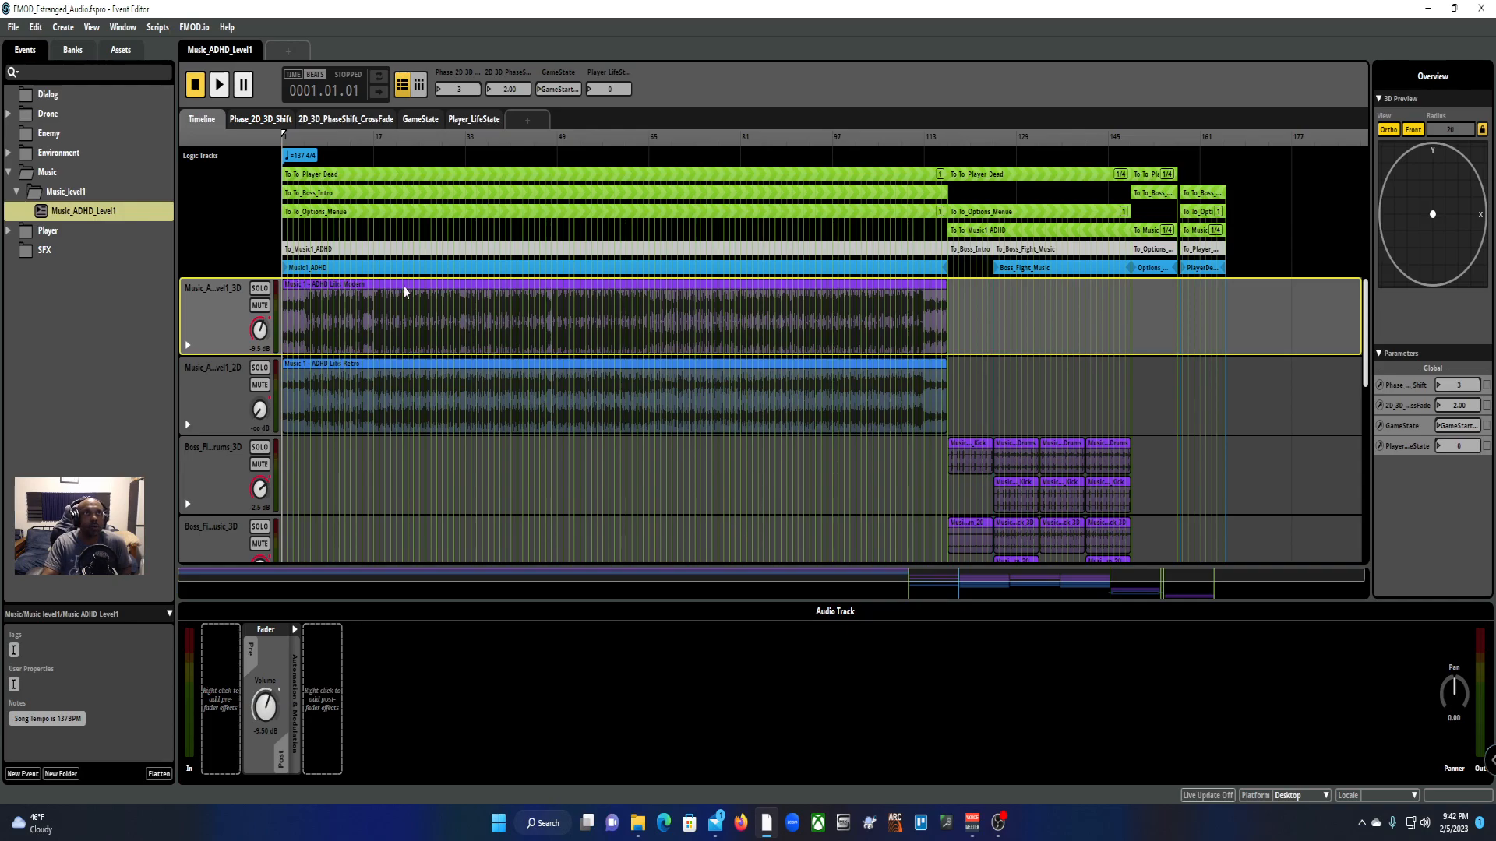
# Step: Examine the transition conditions of the Music1_ADHD, Boss_Fight_Music and player-dead regions, the To_Boss_Intro marker region and their related tracks
pyautogui.click(356, 269)
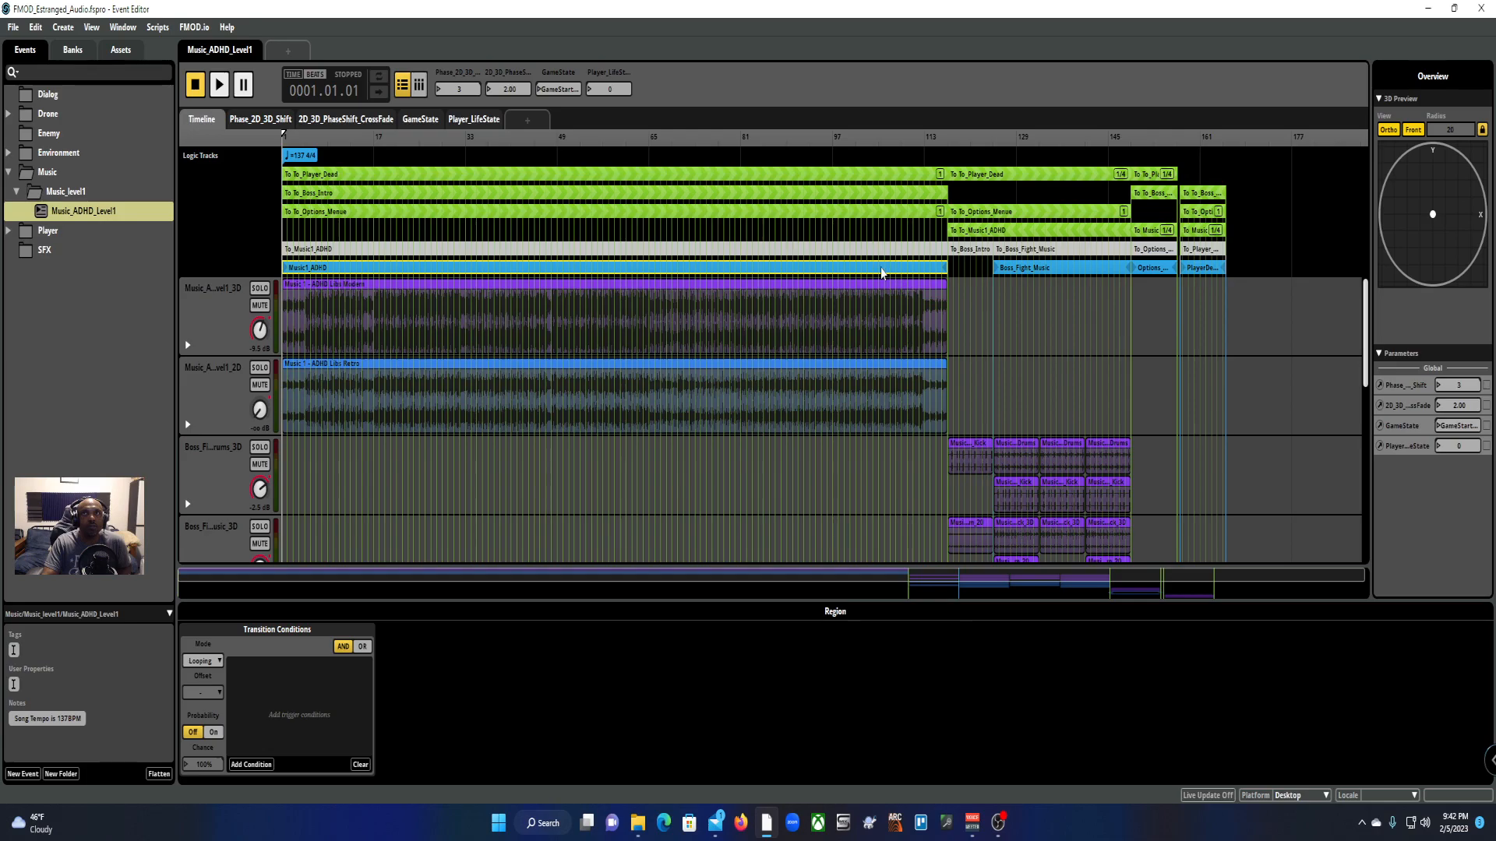
pyautogui.click(1033, 273)
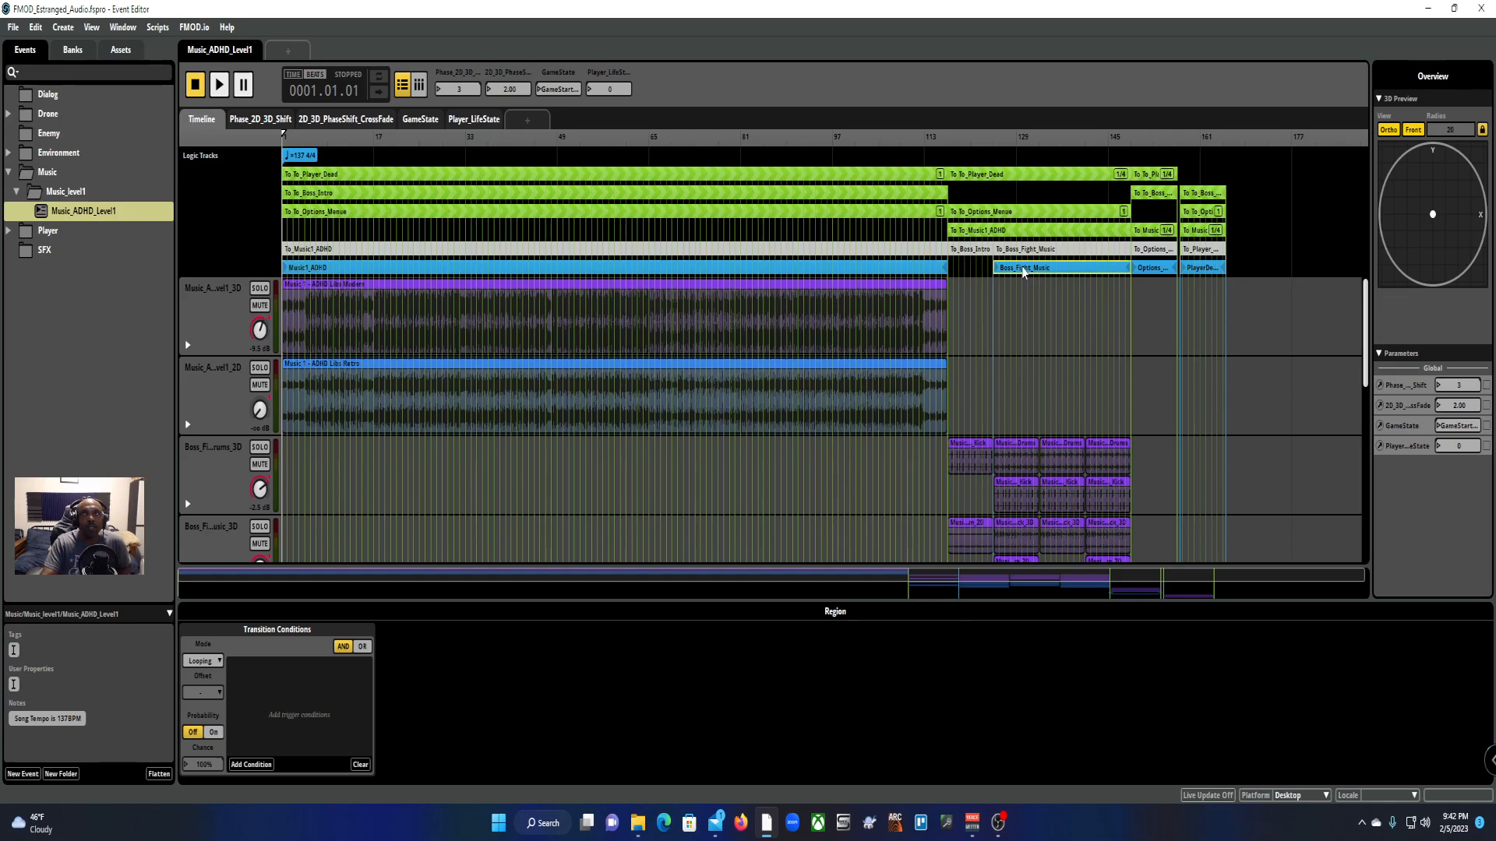
pyautogui.click(974, 254)
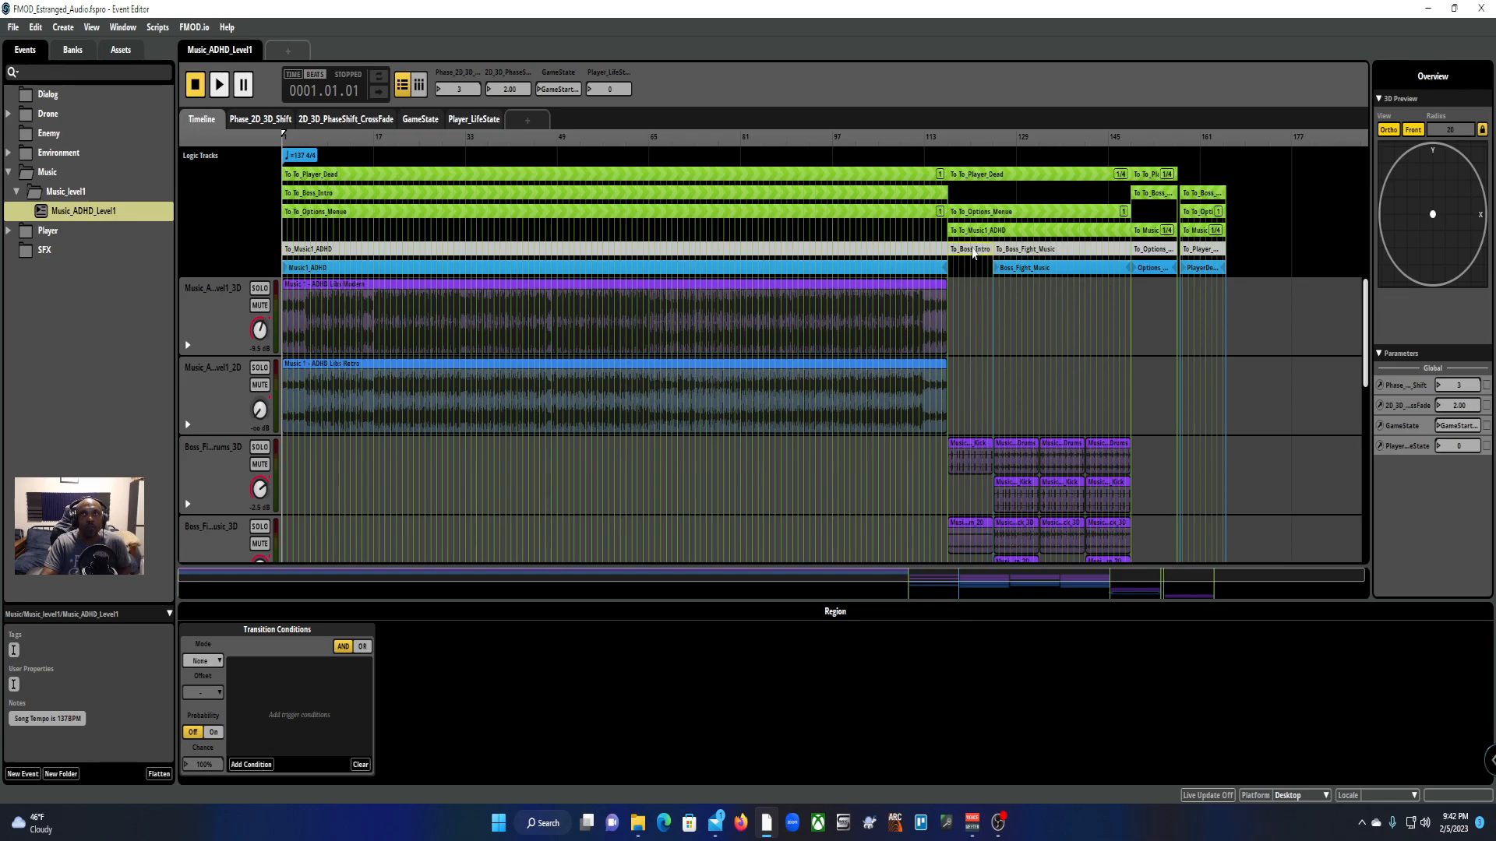
pyautogui.click(1024, 274)
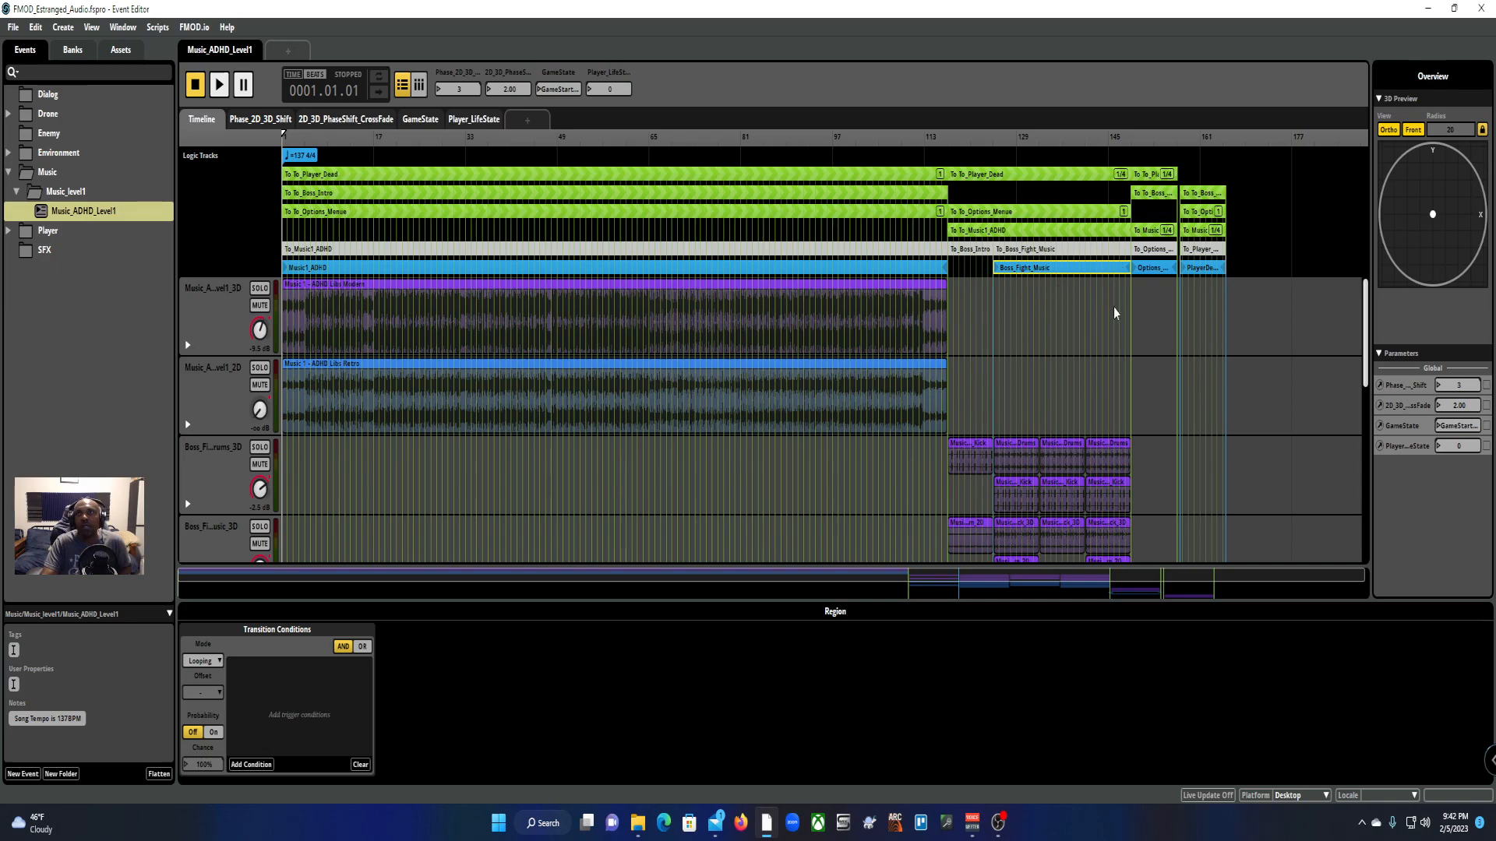
pyautogui.scroll(-6, 1146, 287)
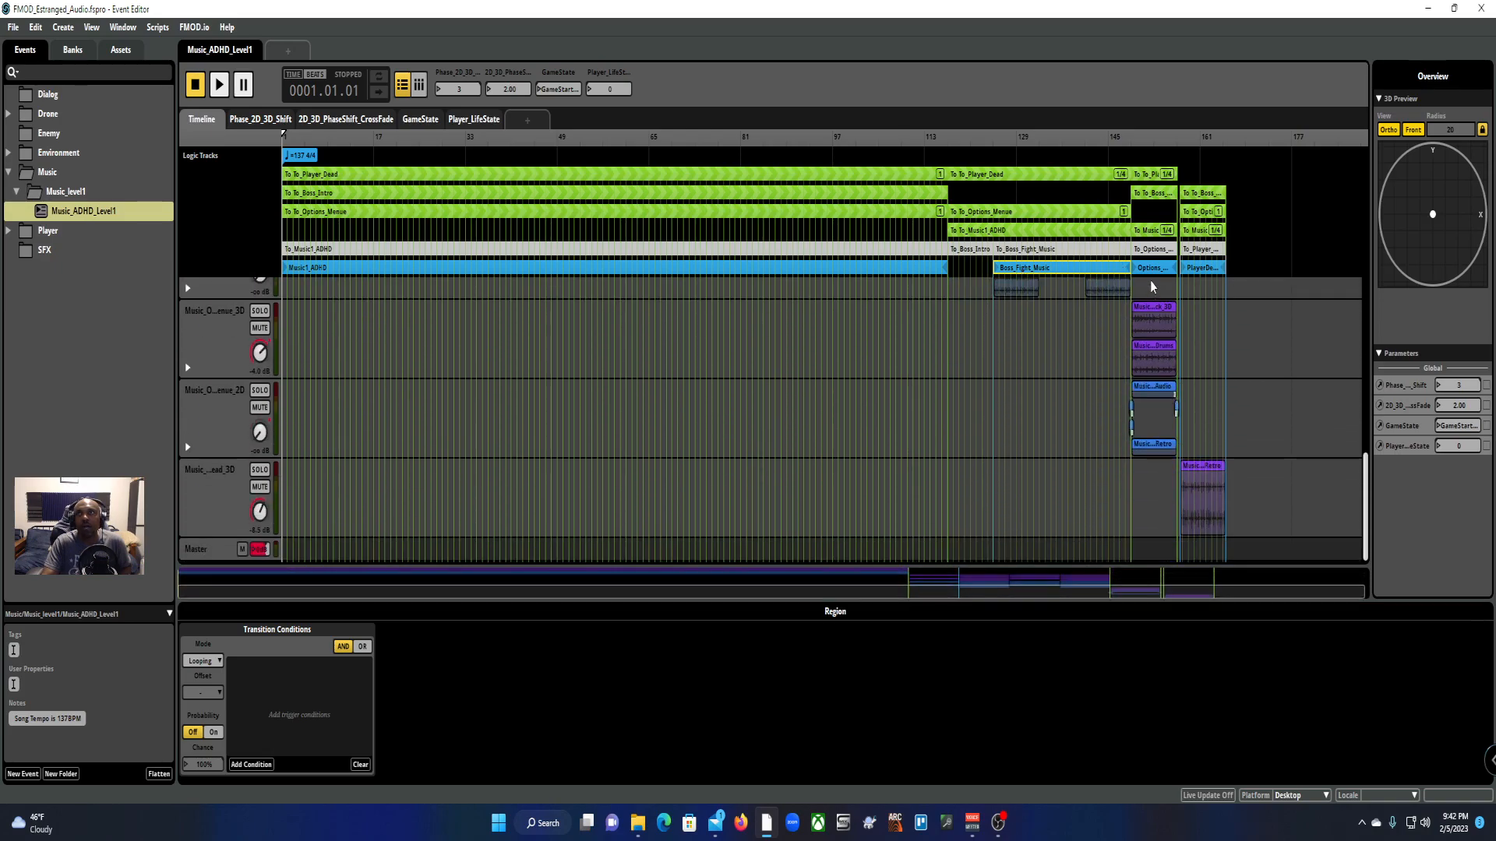
pyautogui.scroll(3, 1148, 322)
pyautogui.click(1196, 272)
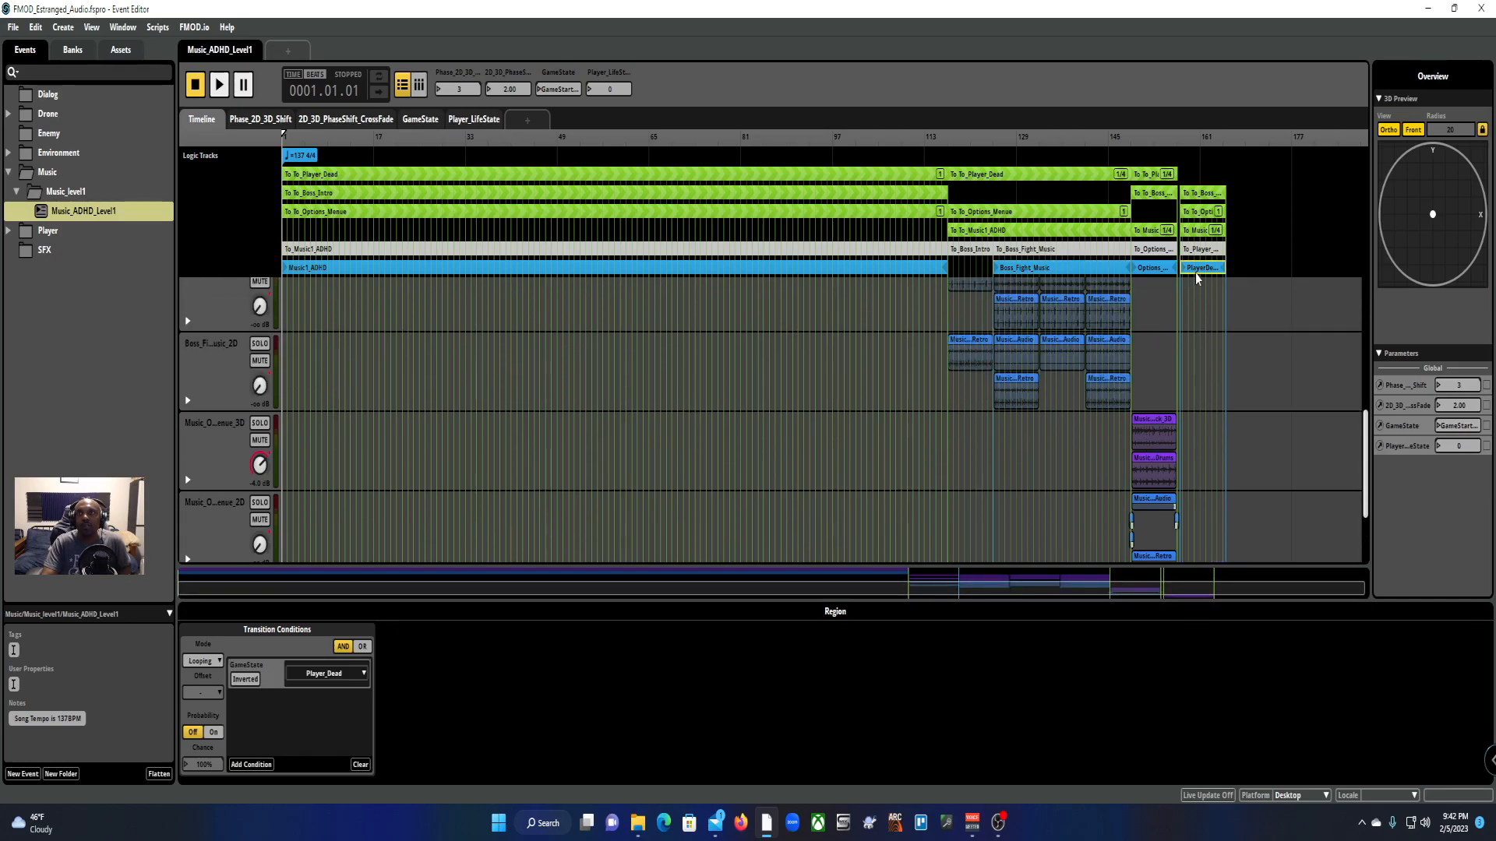
pyautogui.scroll(-2, 1195, 282)
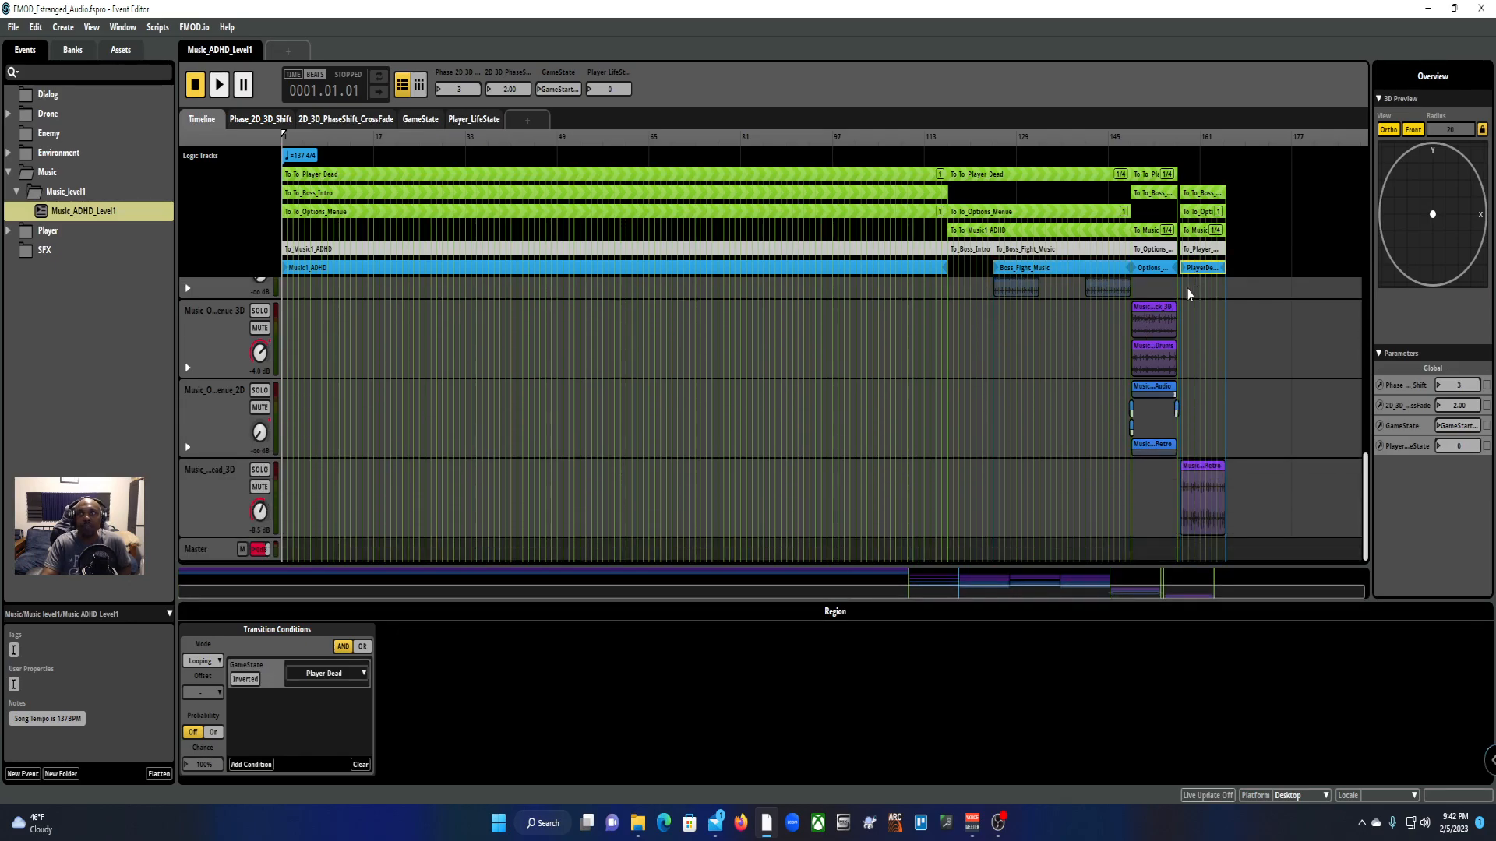
pyautogui.scroll(10, 851, 294)
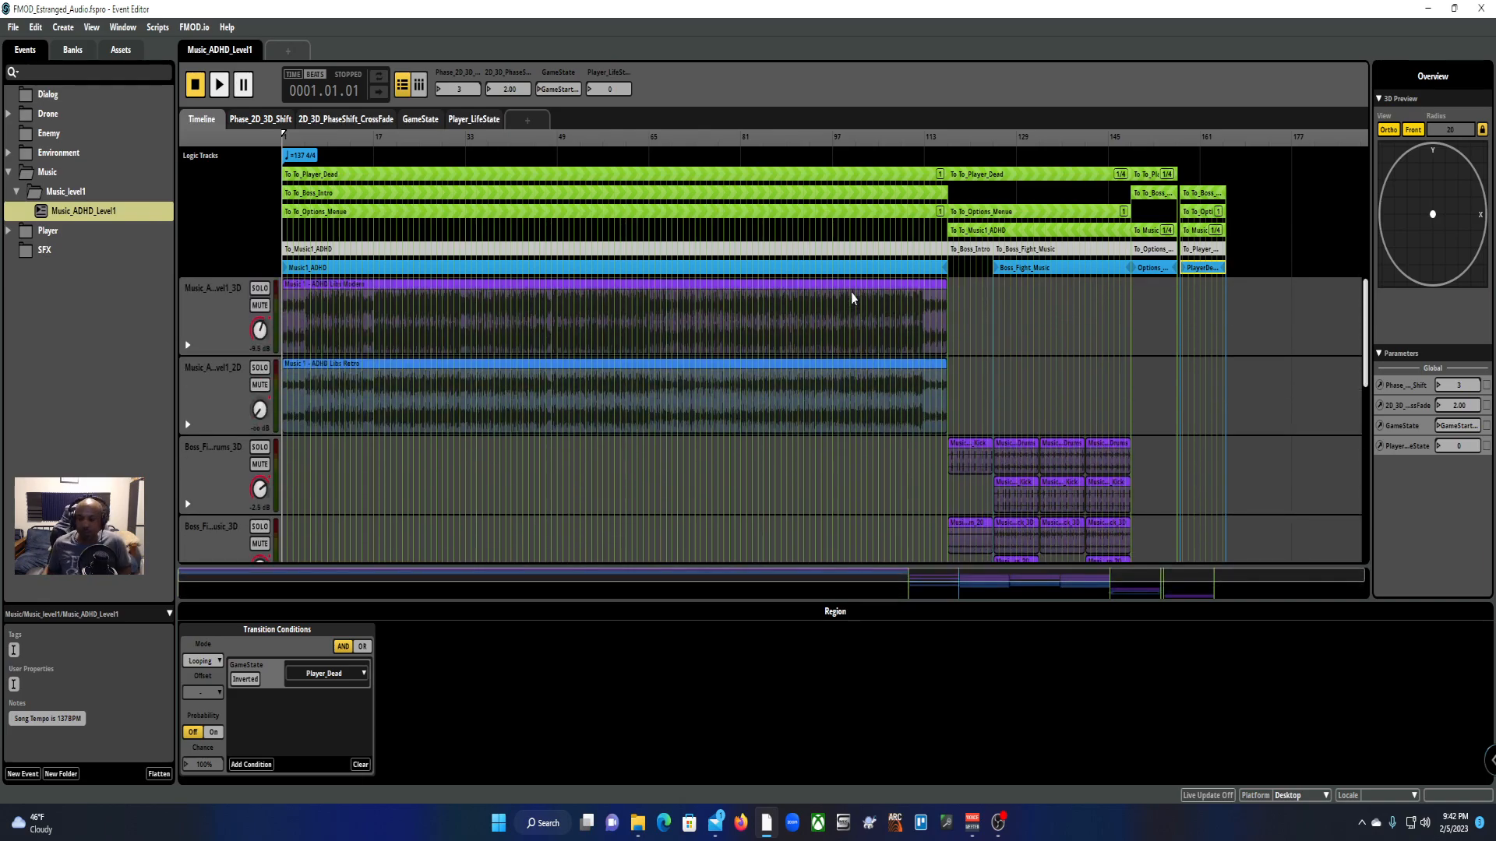
# Step: Compare the Phase_2D_3D_Shift parameter sheet with the event timeline and review the 3D and 2D music tracks
pyautogui.click(260, 119)
pyautogui.click(209, 121)
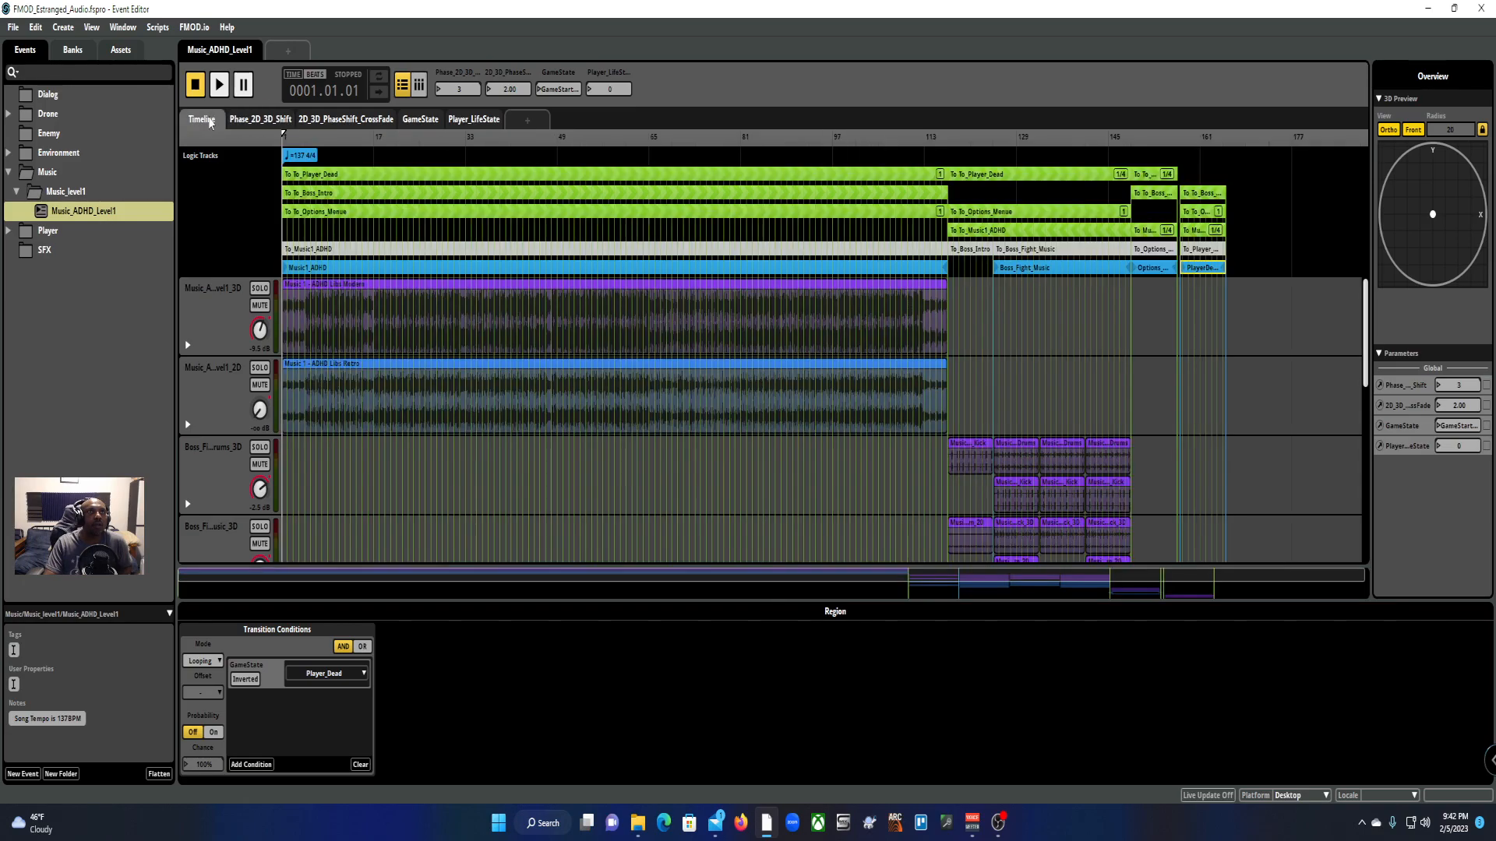
pyautogui.click(249, 123)
pyautogui.click(198, 129)
pyautogui.scroll(-3, 257, 347)
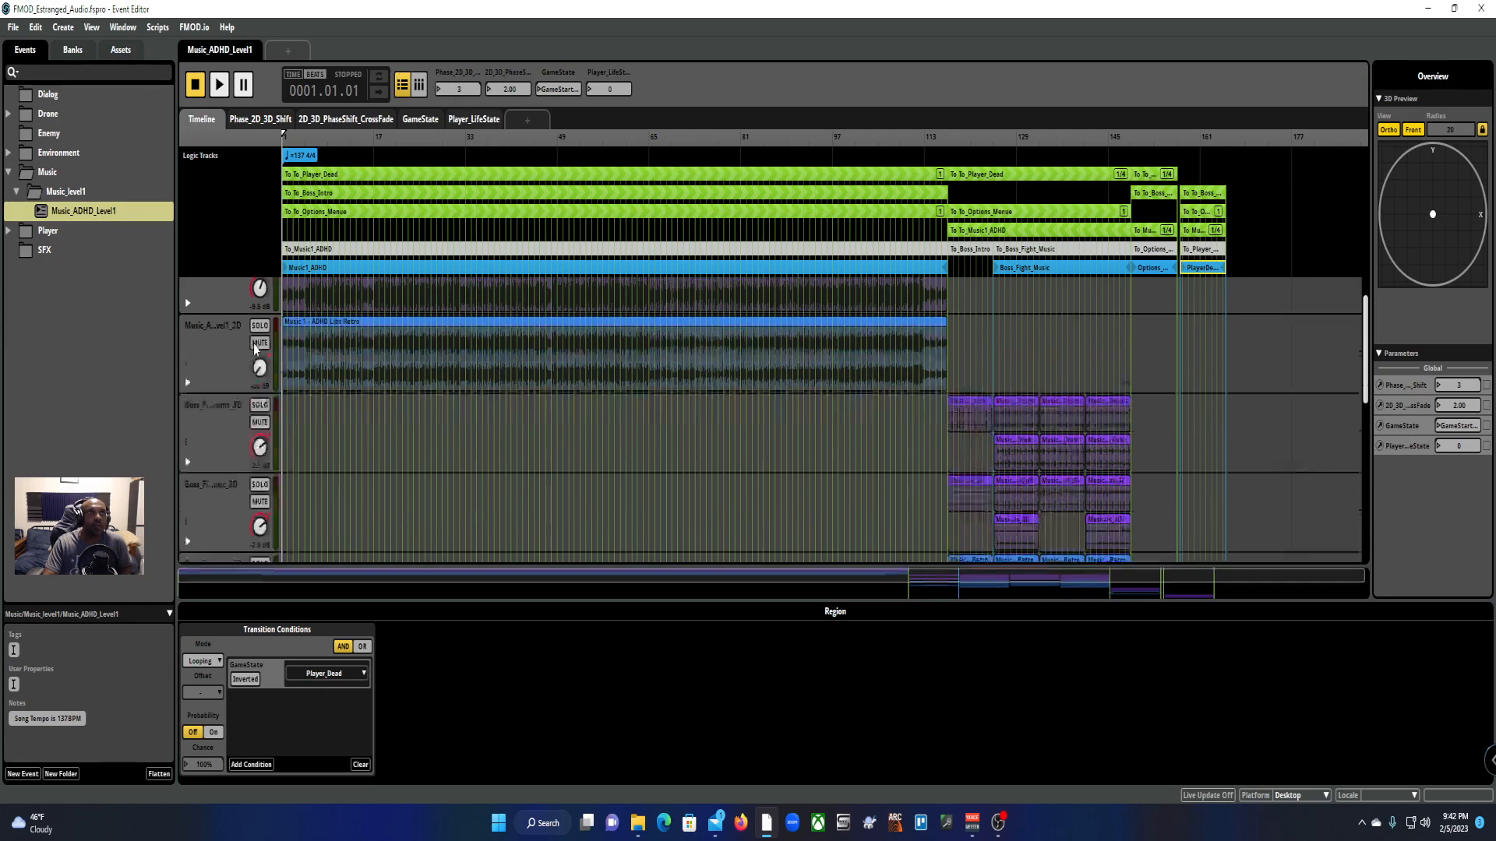
pyautogui.scroll(3, 254, 348)
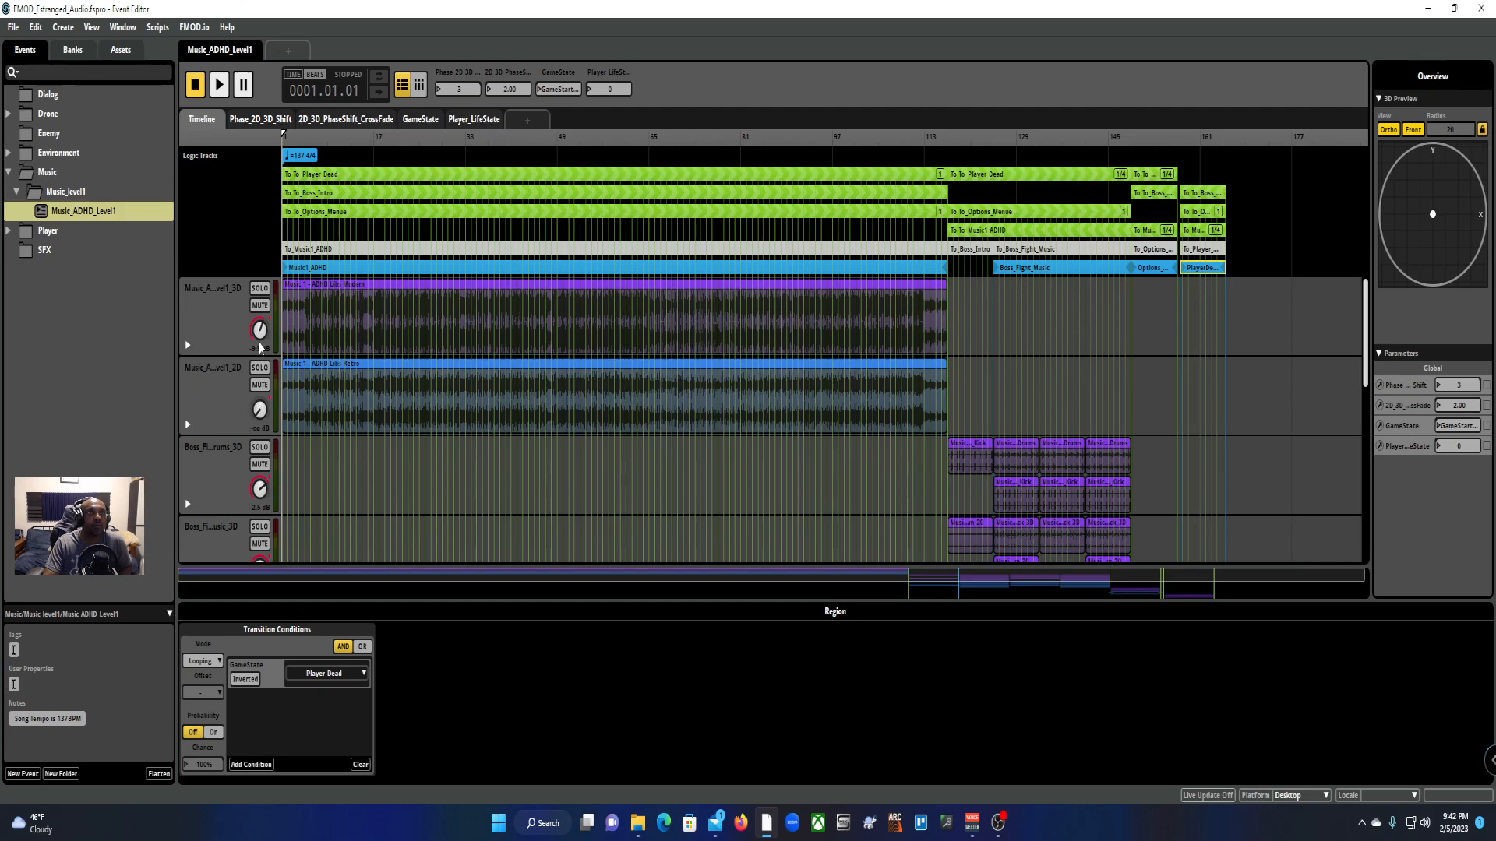
# Step: Review the type, range and initial value settings of the Phase_2D_3D_Shift parameter, leaving them unmodified
pyautogui.moveTo(459, 89); pyautogui.dragTo(461, 89)
pyautogui.rightClick(444, 74)
pyautogui.click(513, 155)
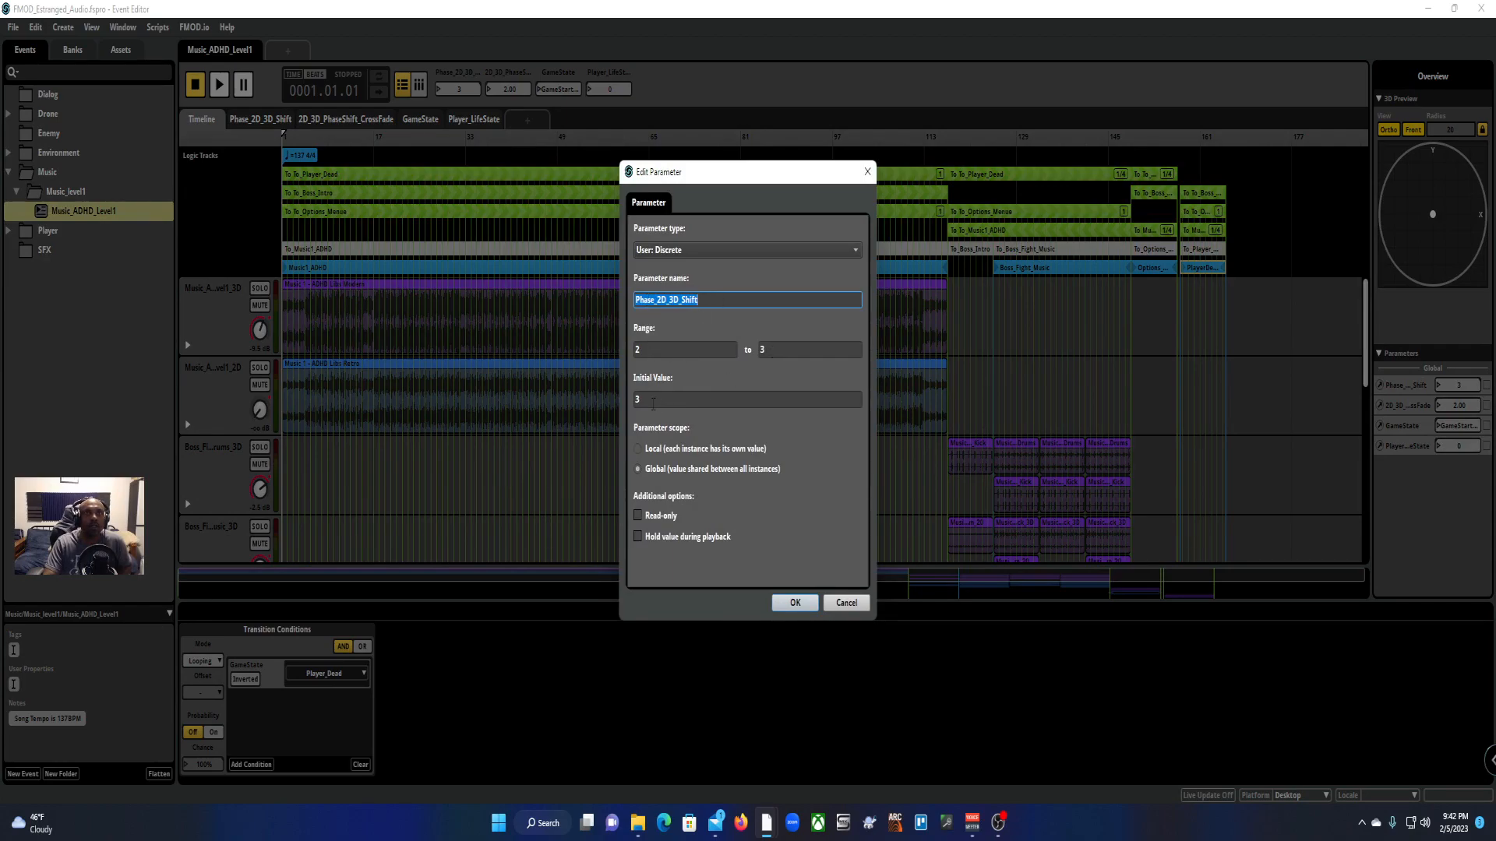
pyautogui.click(846, 603)
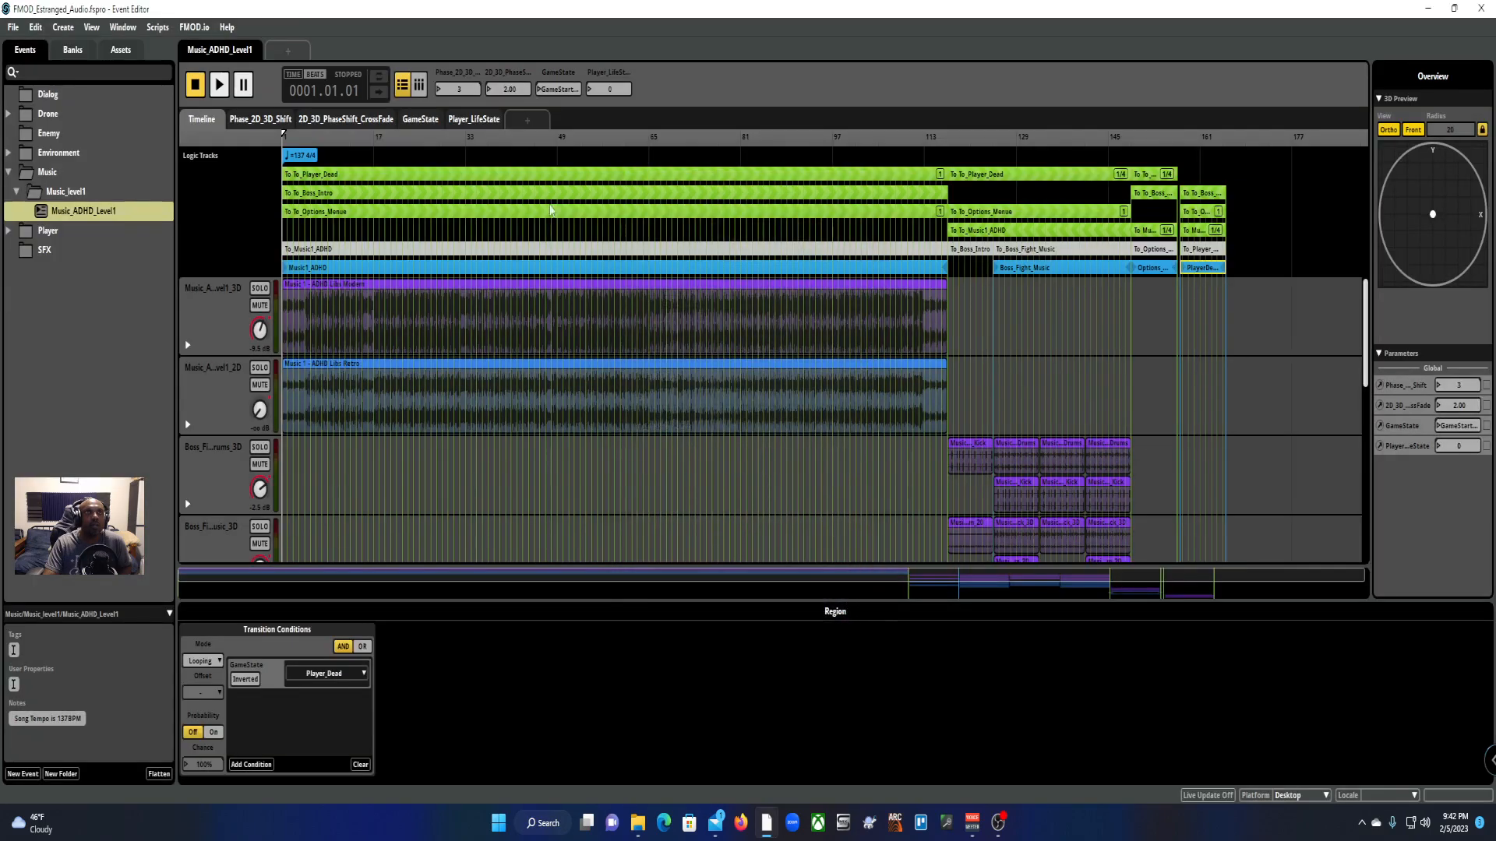
# Step: View the 2D_3D_PhaseShift_CrossFade and Phase_2D_3D_Shift sheets, and review the crossfade parameter's type, range and initial value settings
pyautogui.click(355, 120)
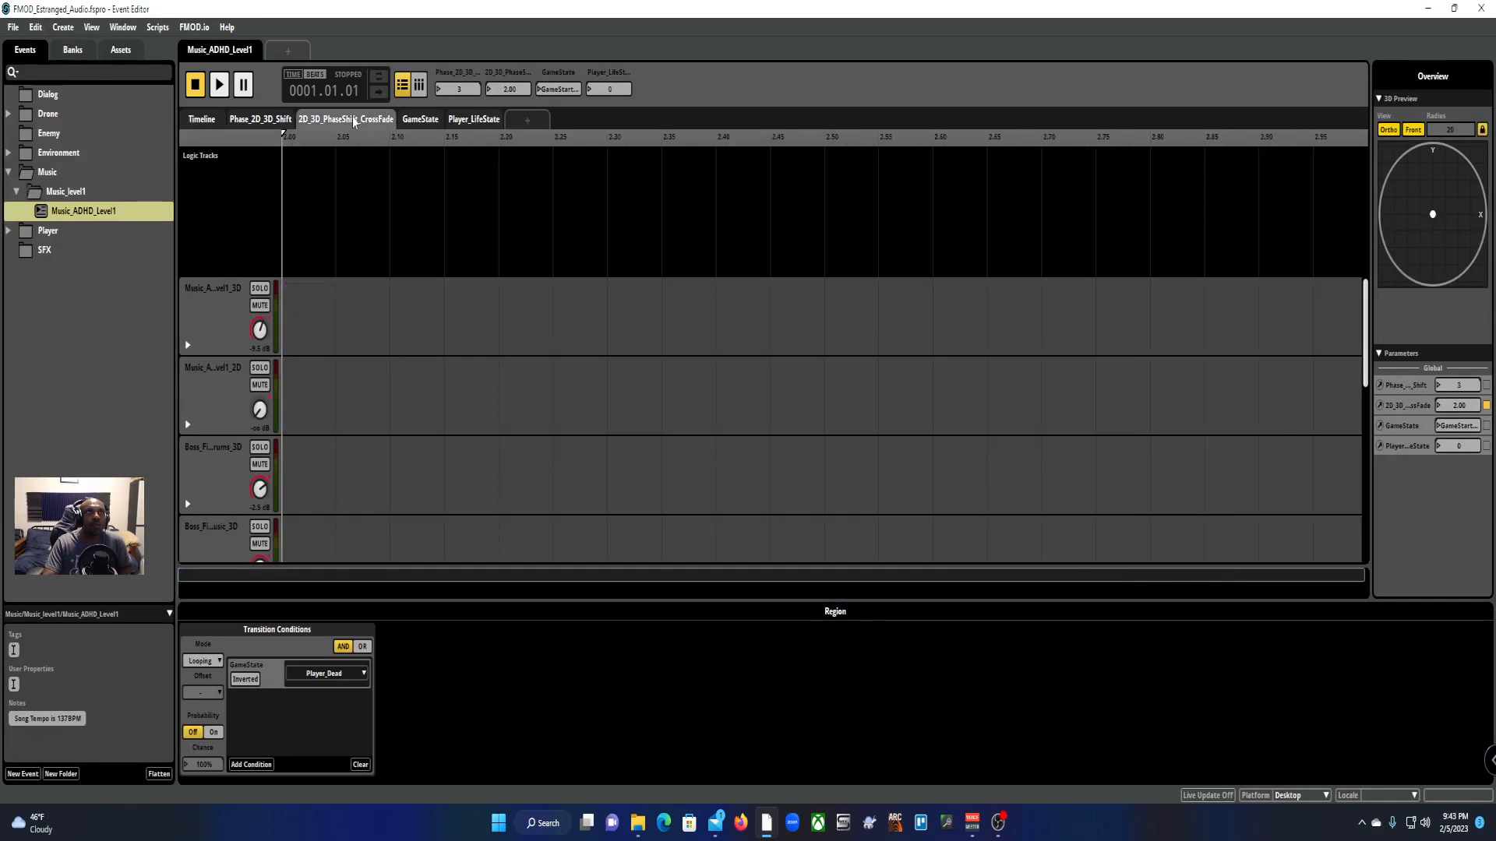
pyautogui.click(242, 122)
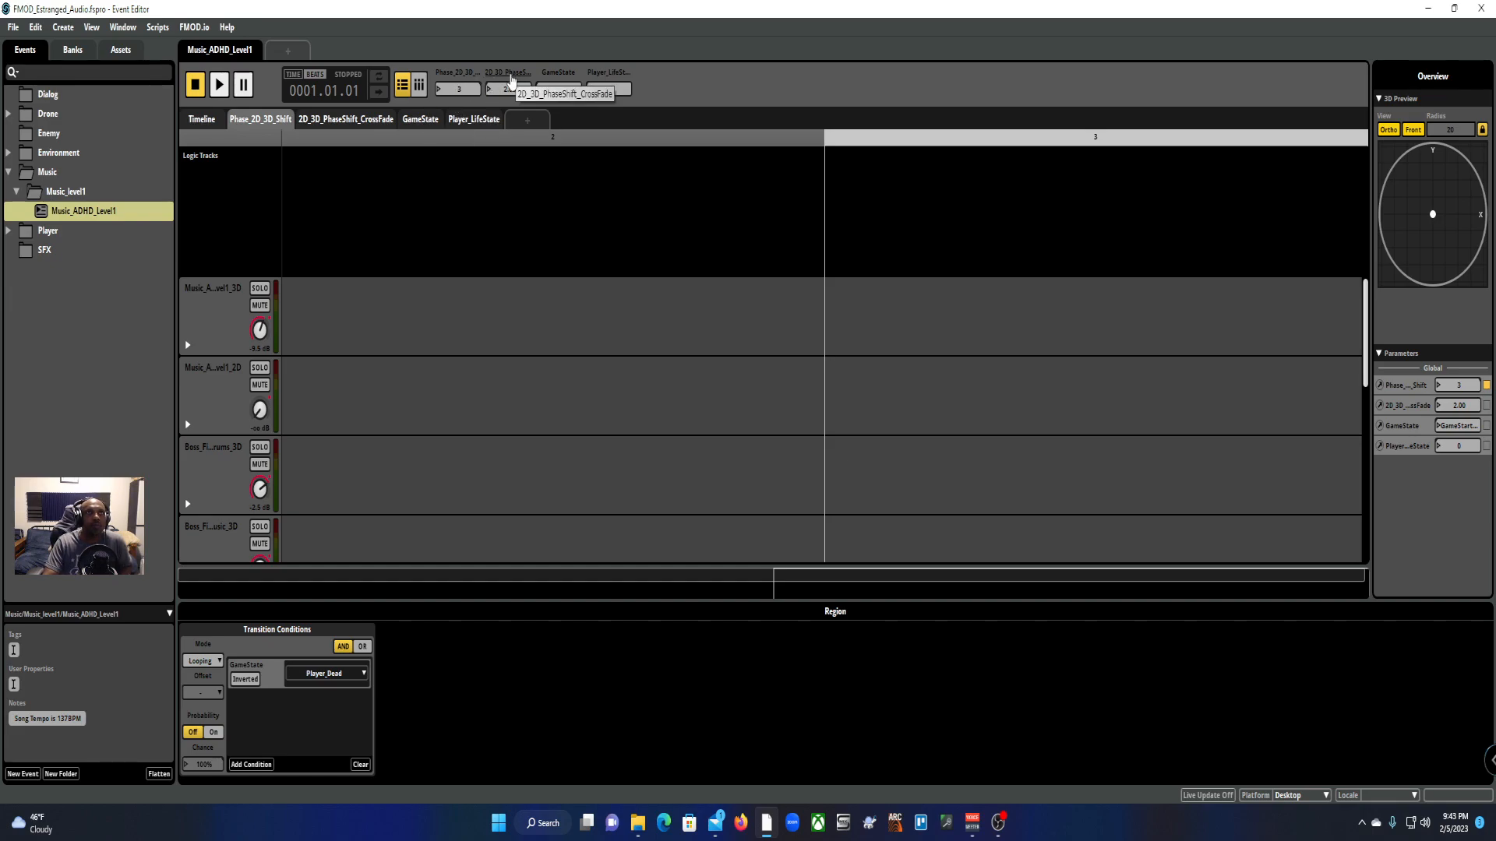
pyautogui.rightClick(511, 77)
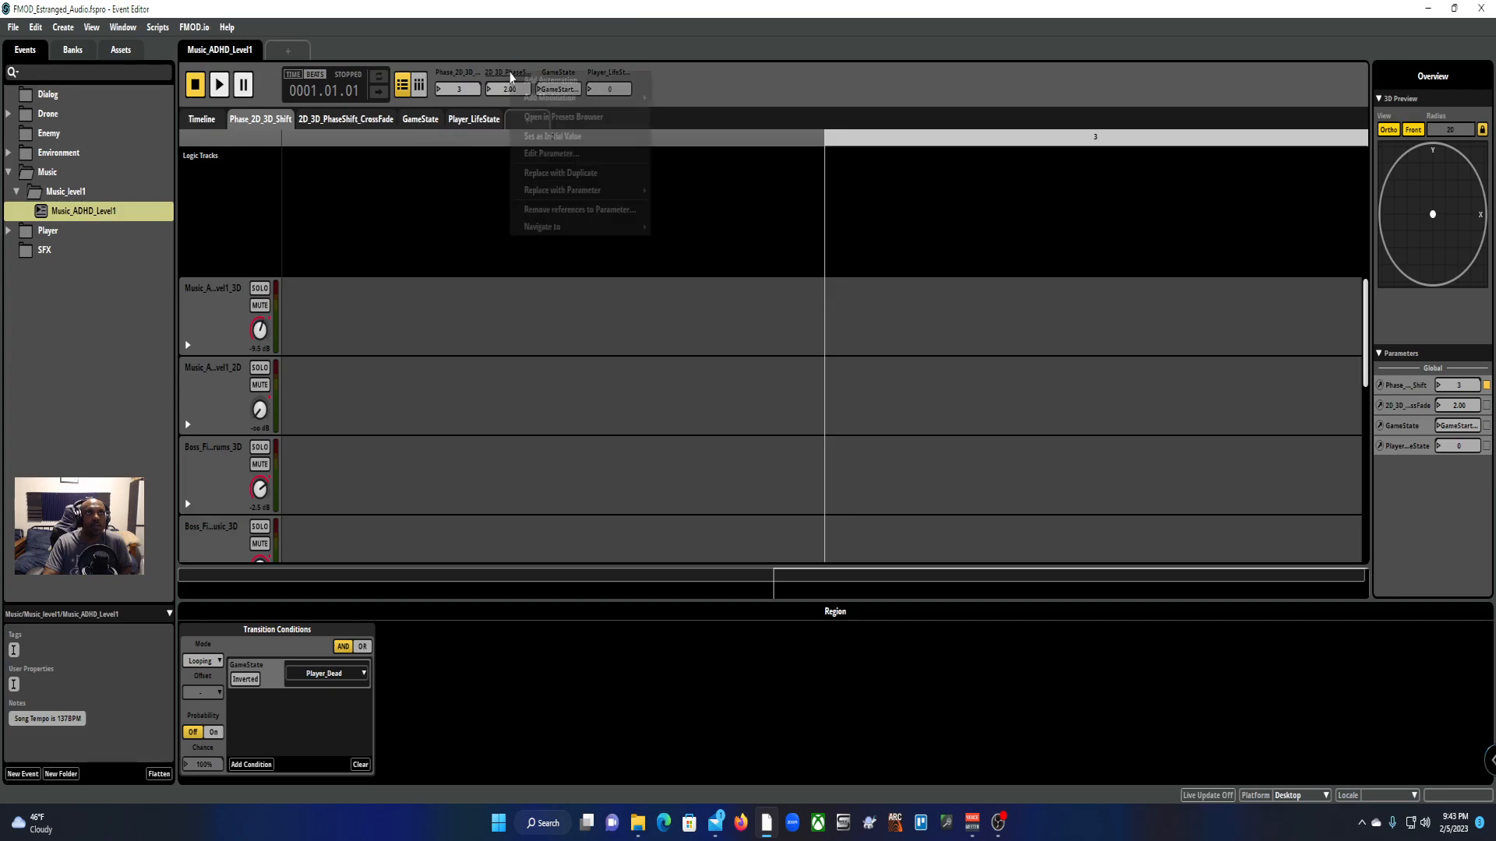
pyautogui.click(553, 153)
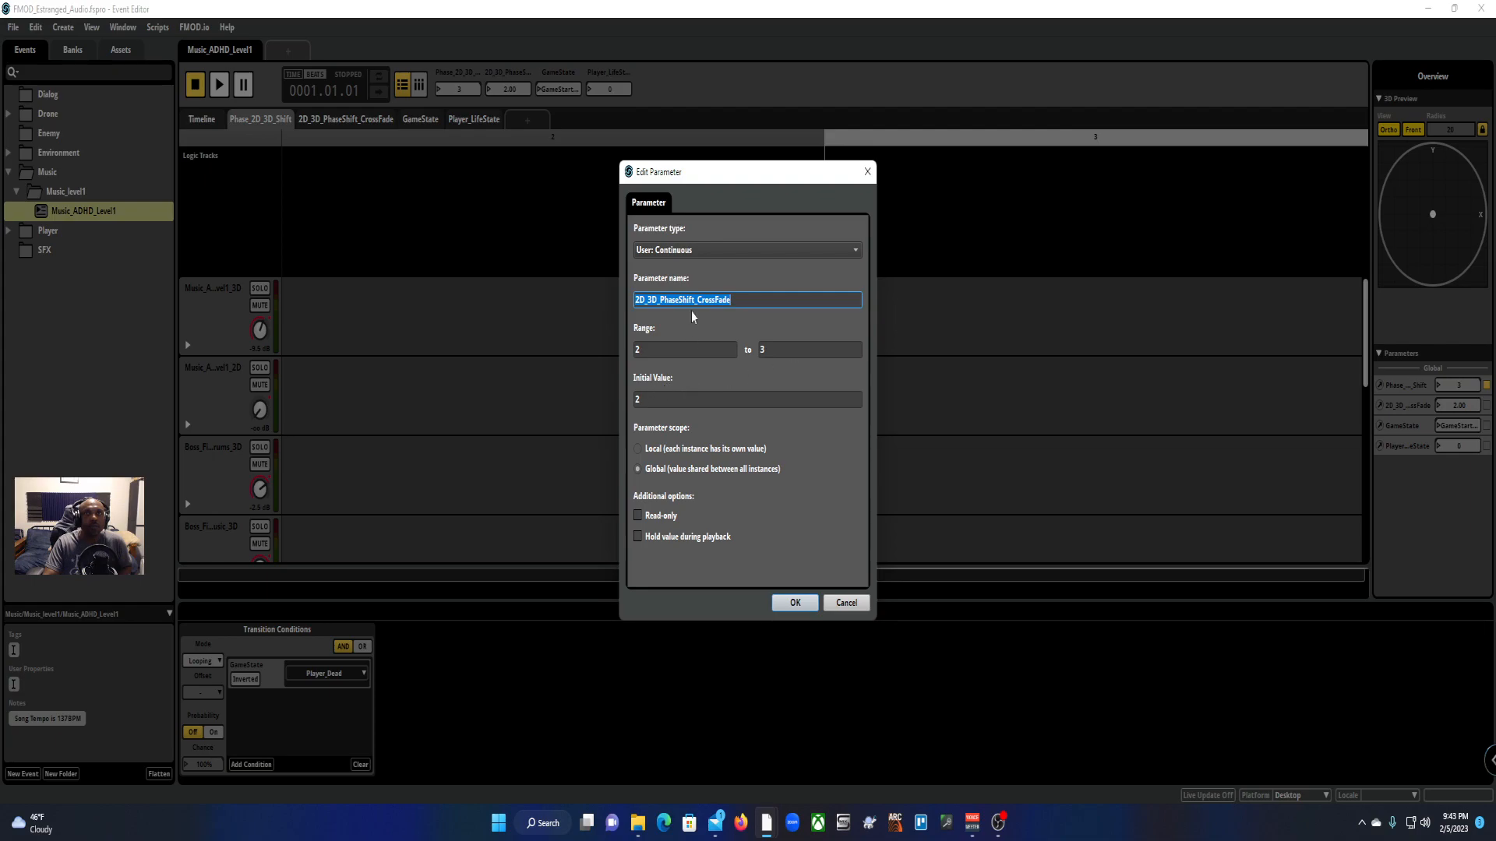
pyautogui.click(859, 610)
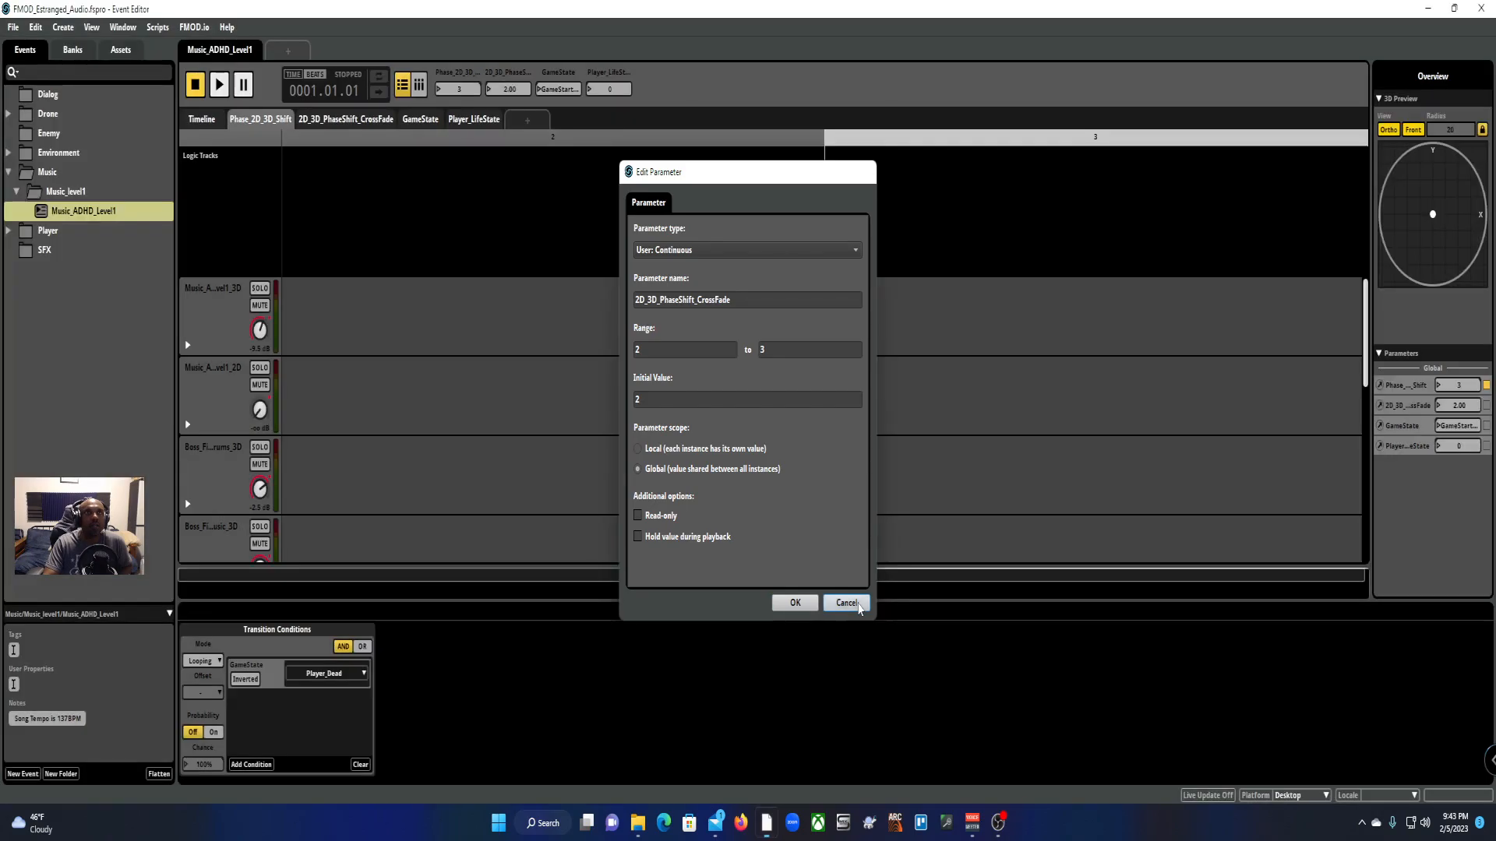
pyautogui.click(859, 609)
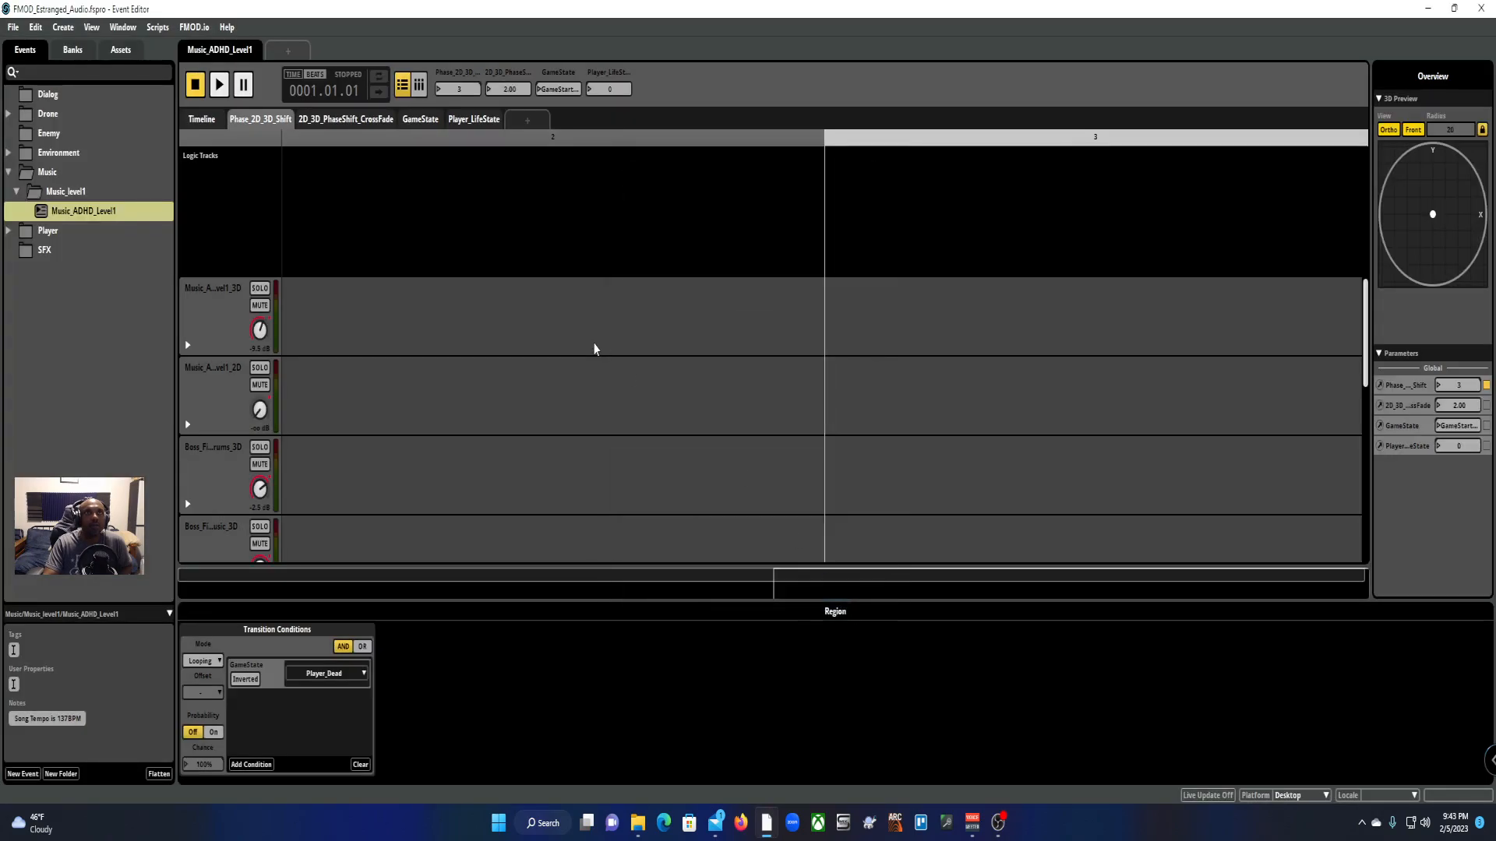
# Step: Open the GameState parameter for editing and examine its list of labels and their values
pyautogui.click(564, 79)
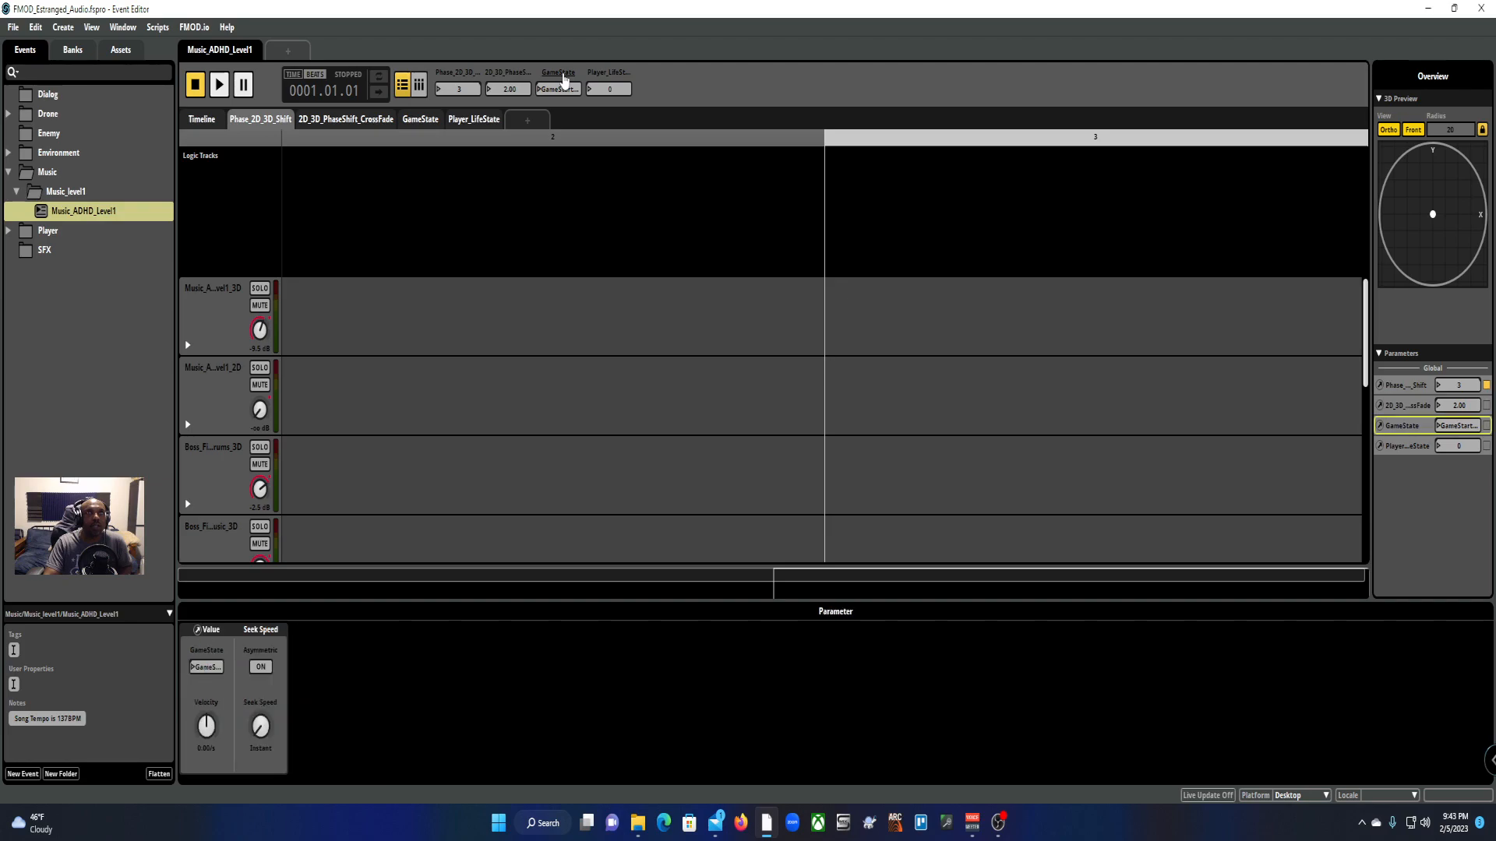
pyautogui.rightClick(563, 74)
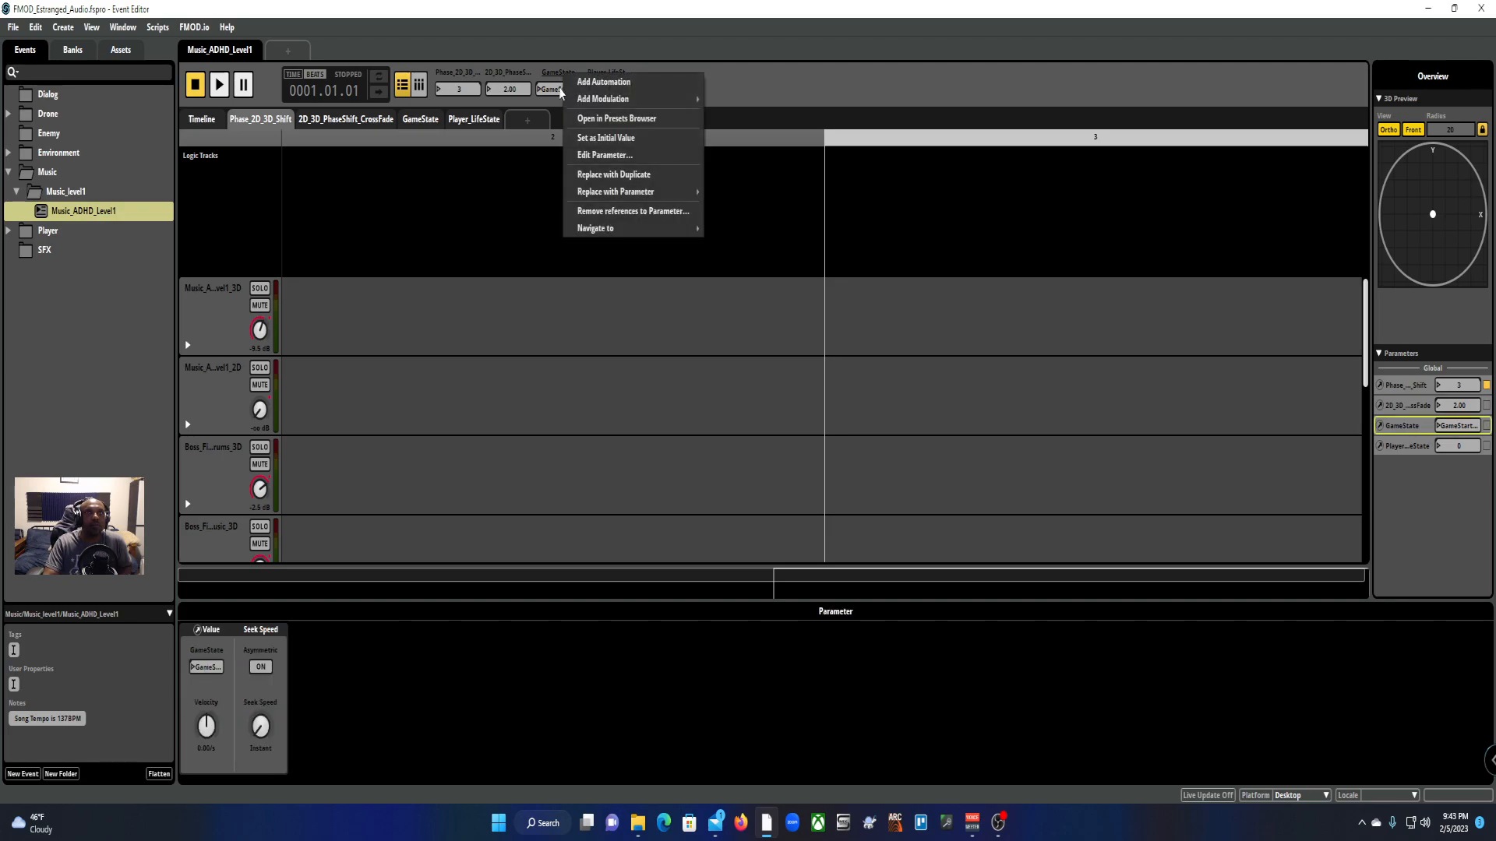
pyautogui.press('Escape')
pyautogui.rightClick(565, 87)
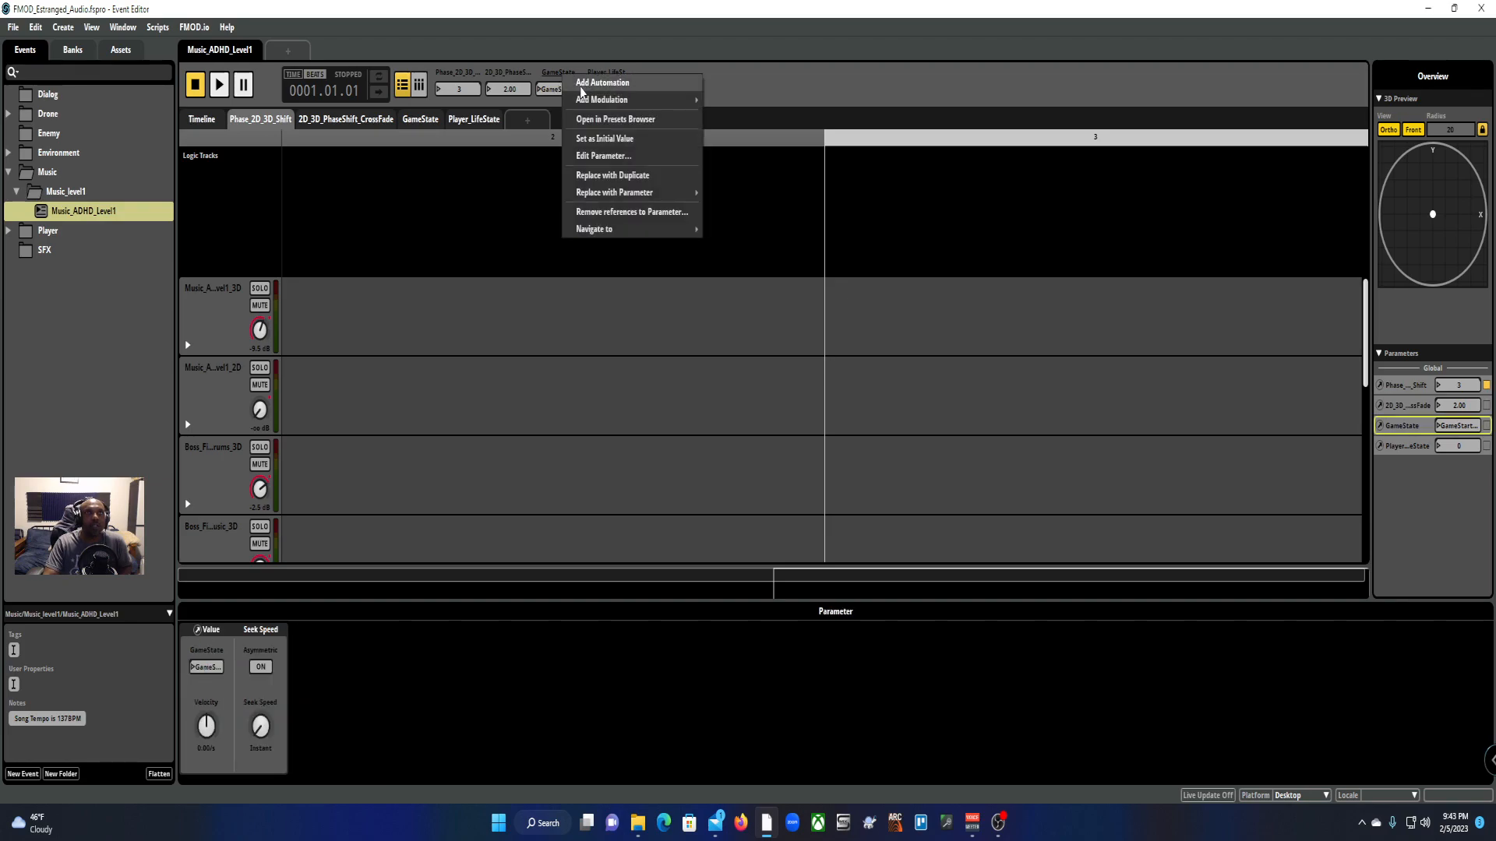
pyautogui.click(604, 156)
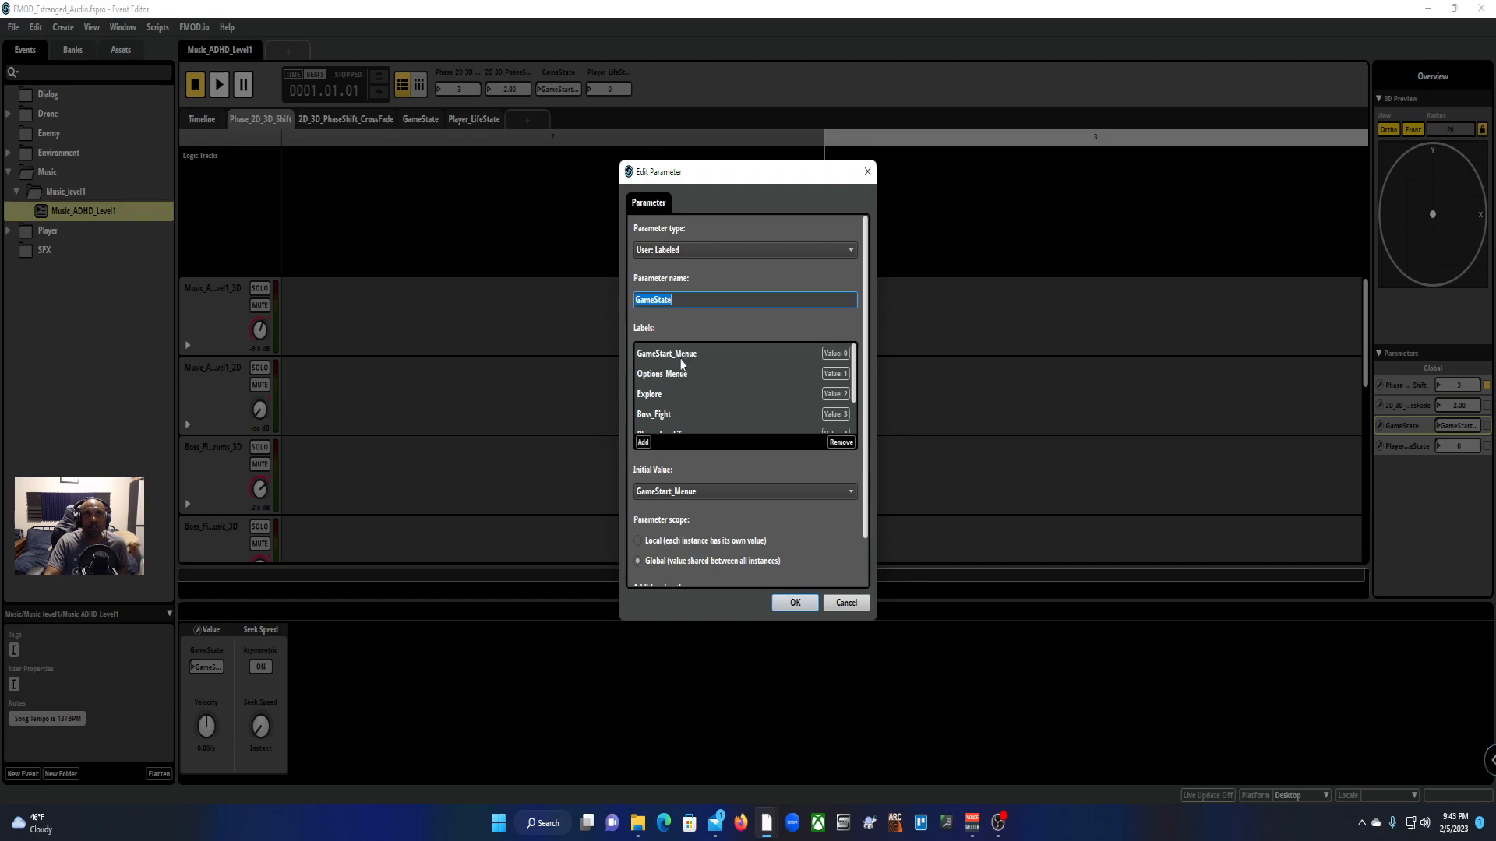
pyautogui.scroll(-1, 691, 368)
pyautogui.scroll(1, 687, 367)
pyautogui.scroll(-1, 690, 372)
pyautogui.scroll(1, 690, 373)
pyautogui.scroll(-1, 676, 384)
pyautogui.scroll(1, 676, 384)
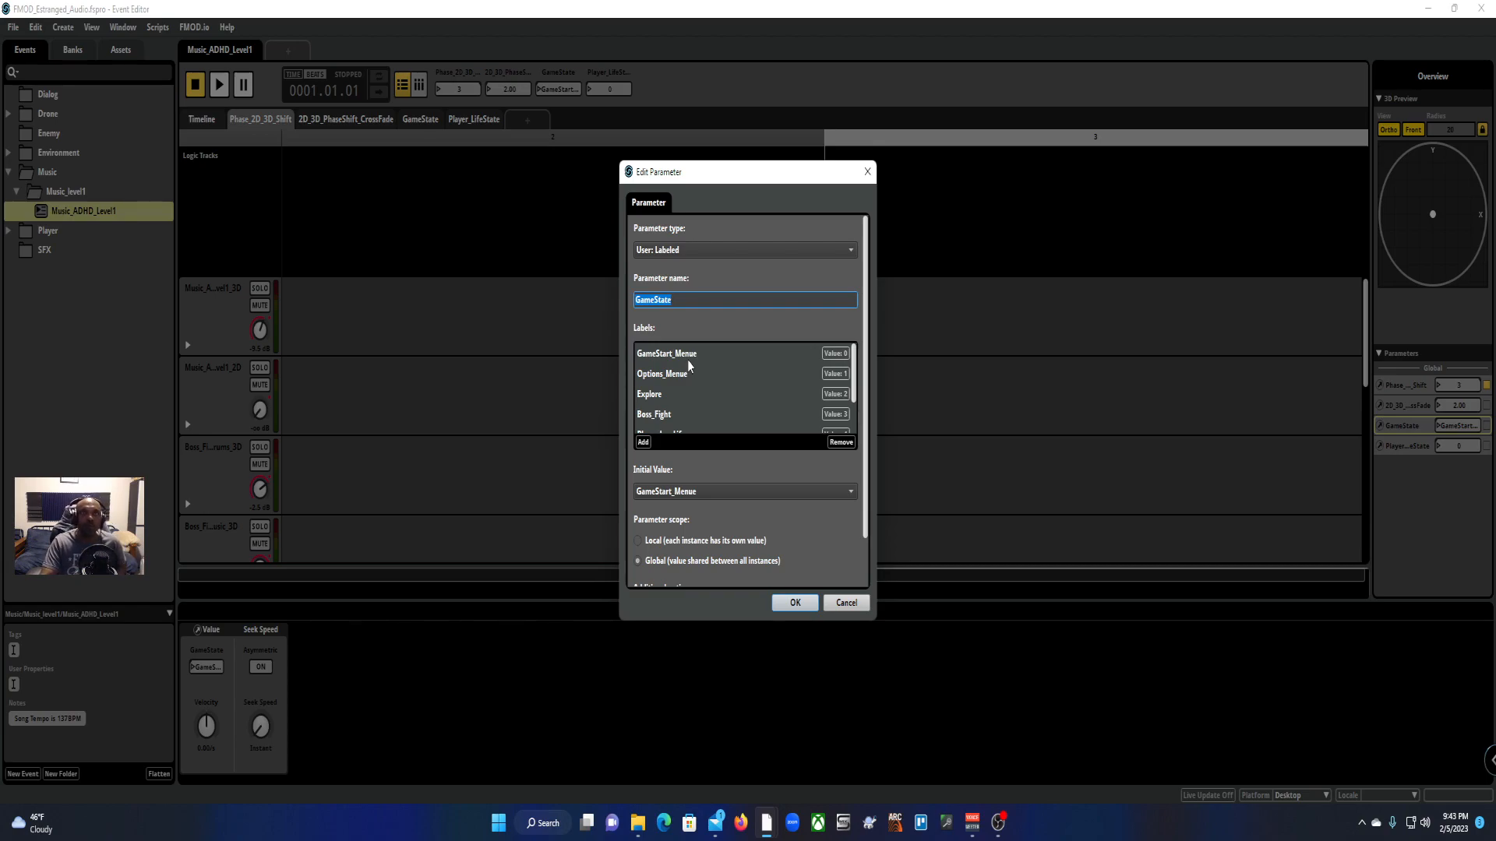
# Step: Go through the GameState labels one by one, from GameStart_Menue, Options_Menue and Explore to Boss_Fight, Player_LowLife and Player_Dead
pyautogui.click(685, 353)
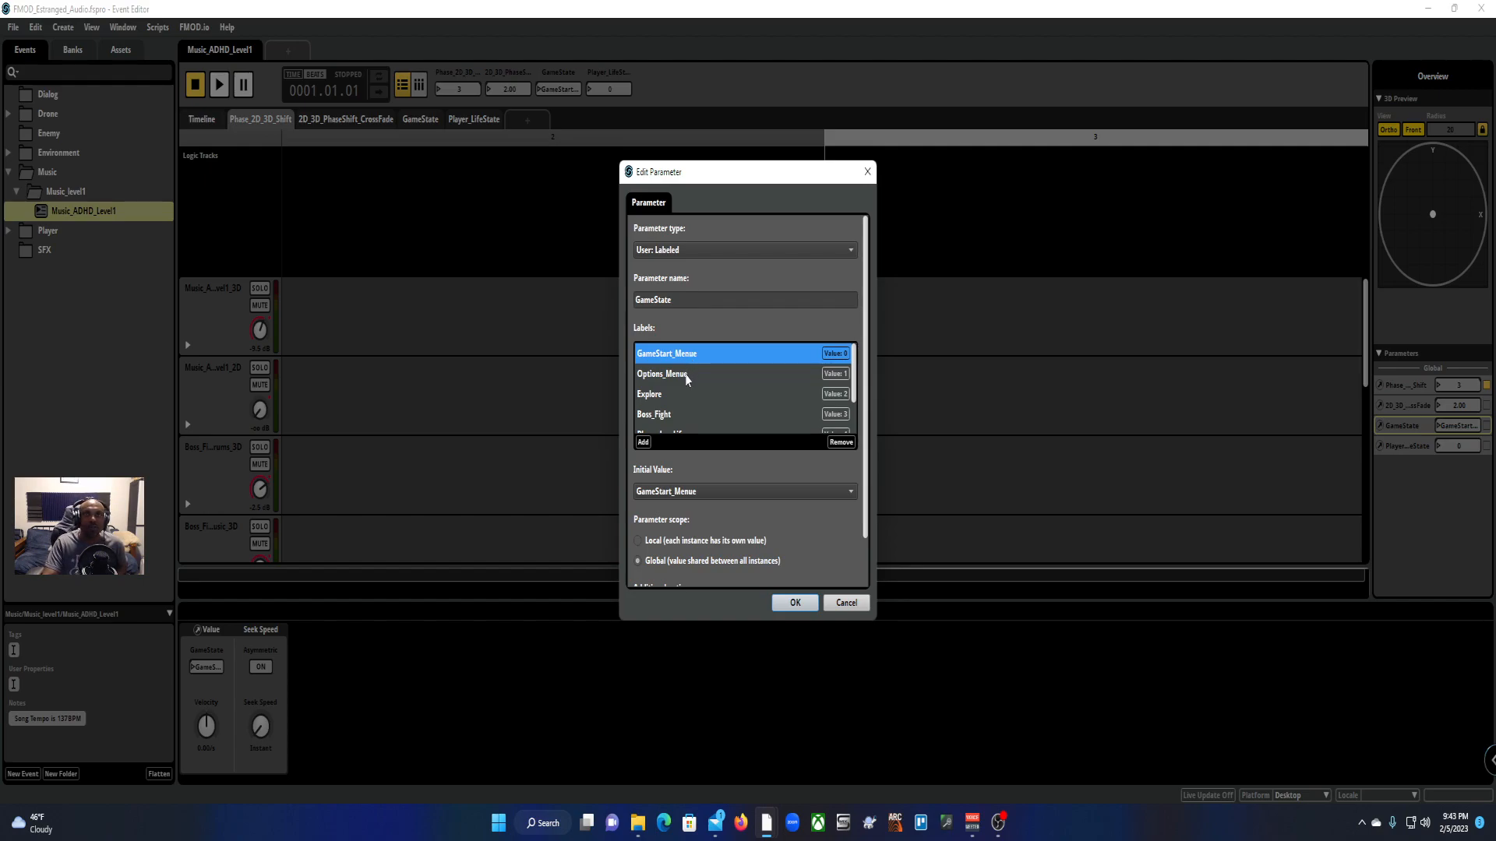
pyautogui.click(687, 377)
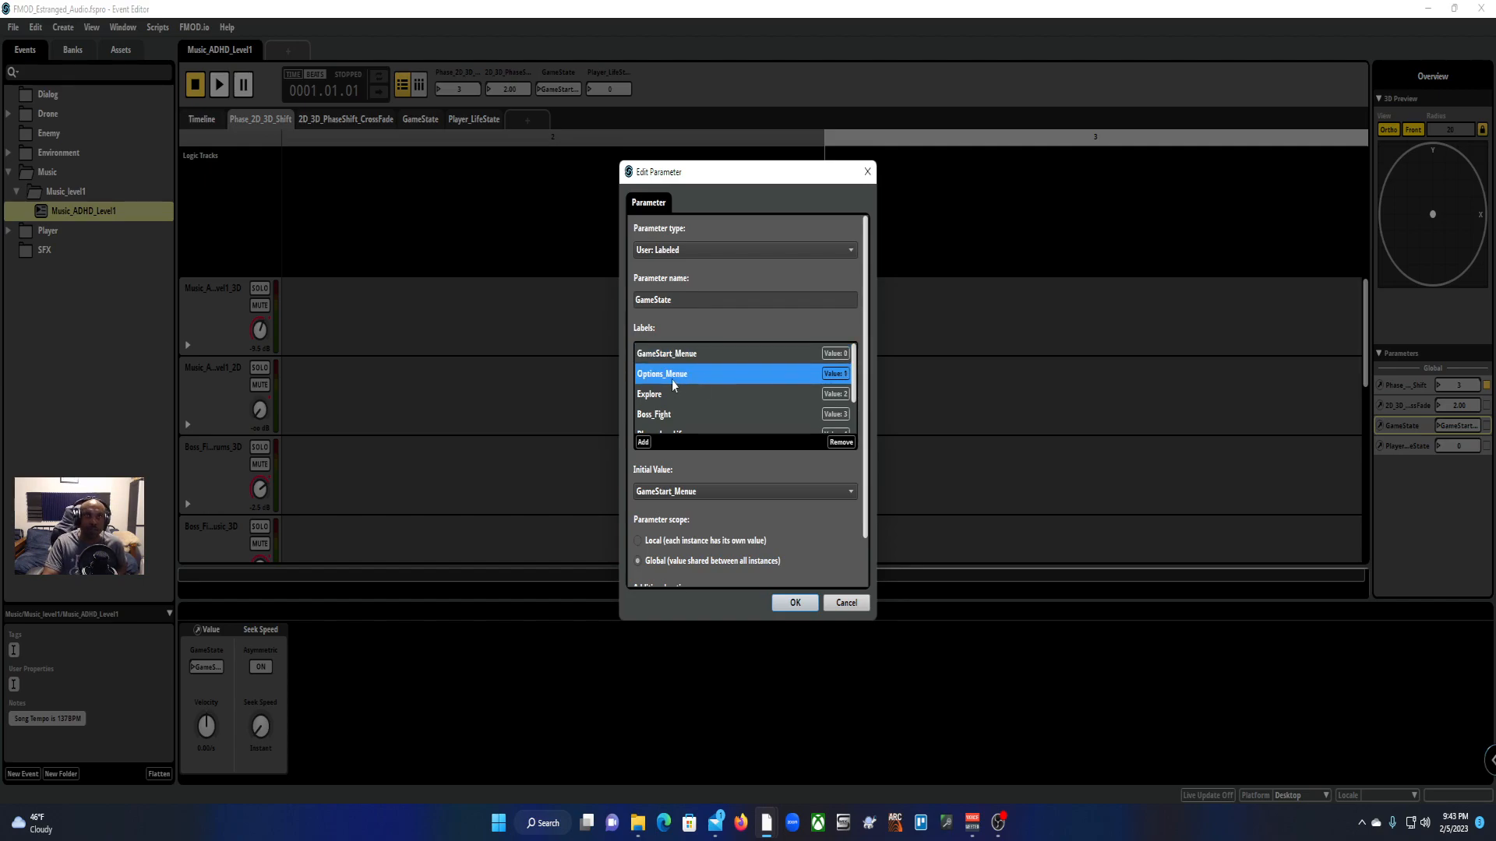
pyautogui.click(672, 393)
pyautogui.scroll(-1, 670, 397)
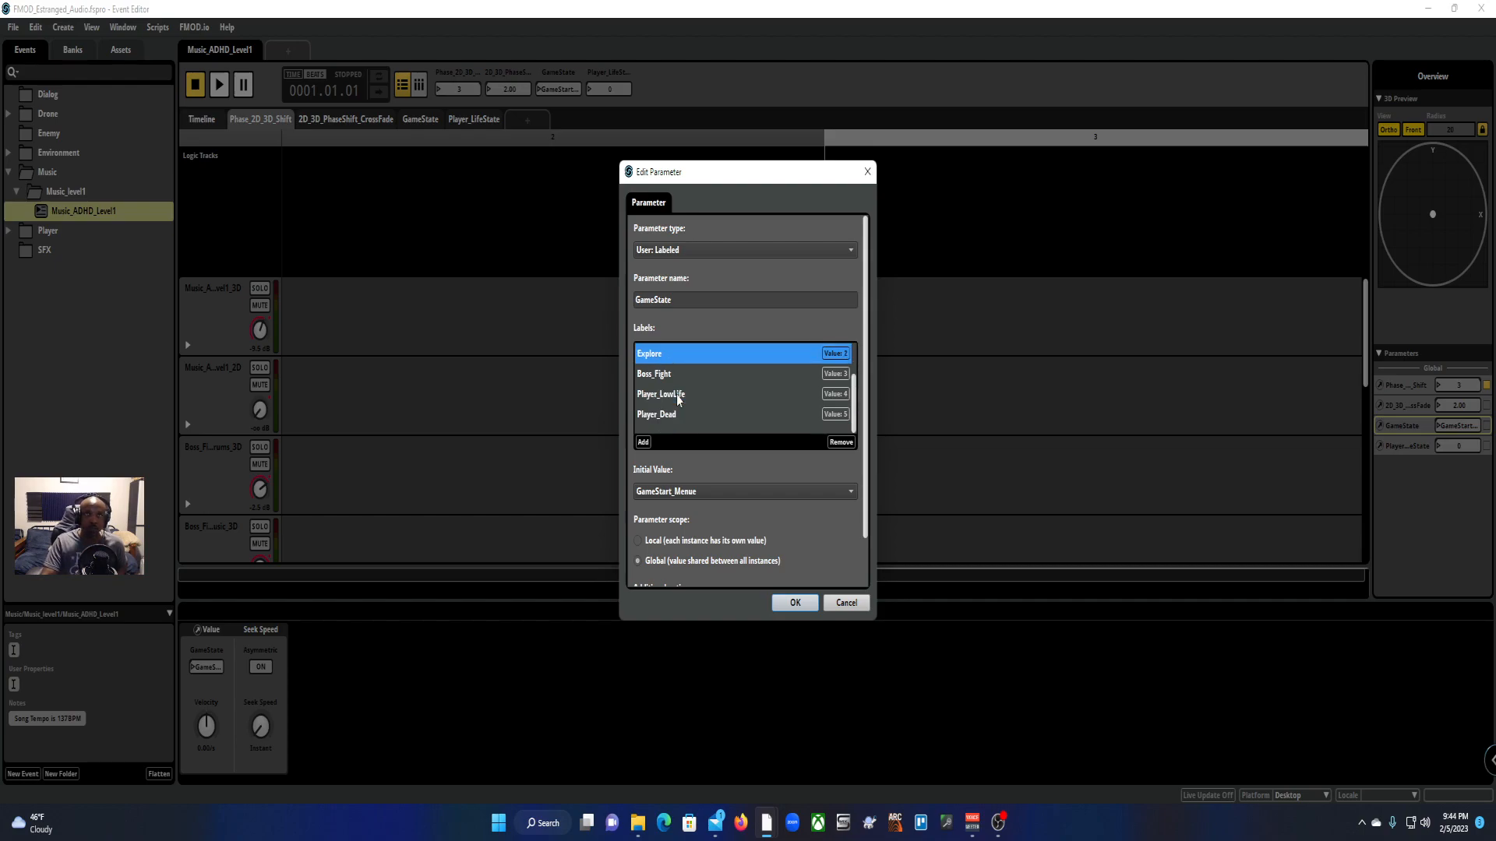
pyautogui.click(667, 376)
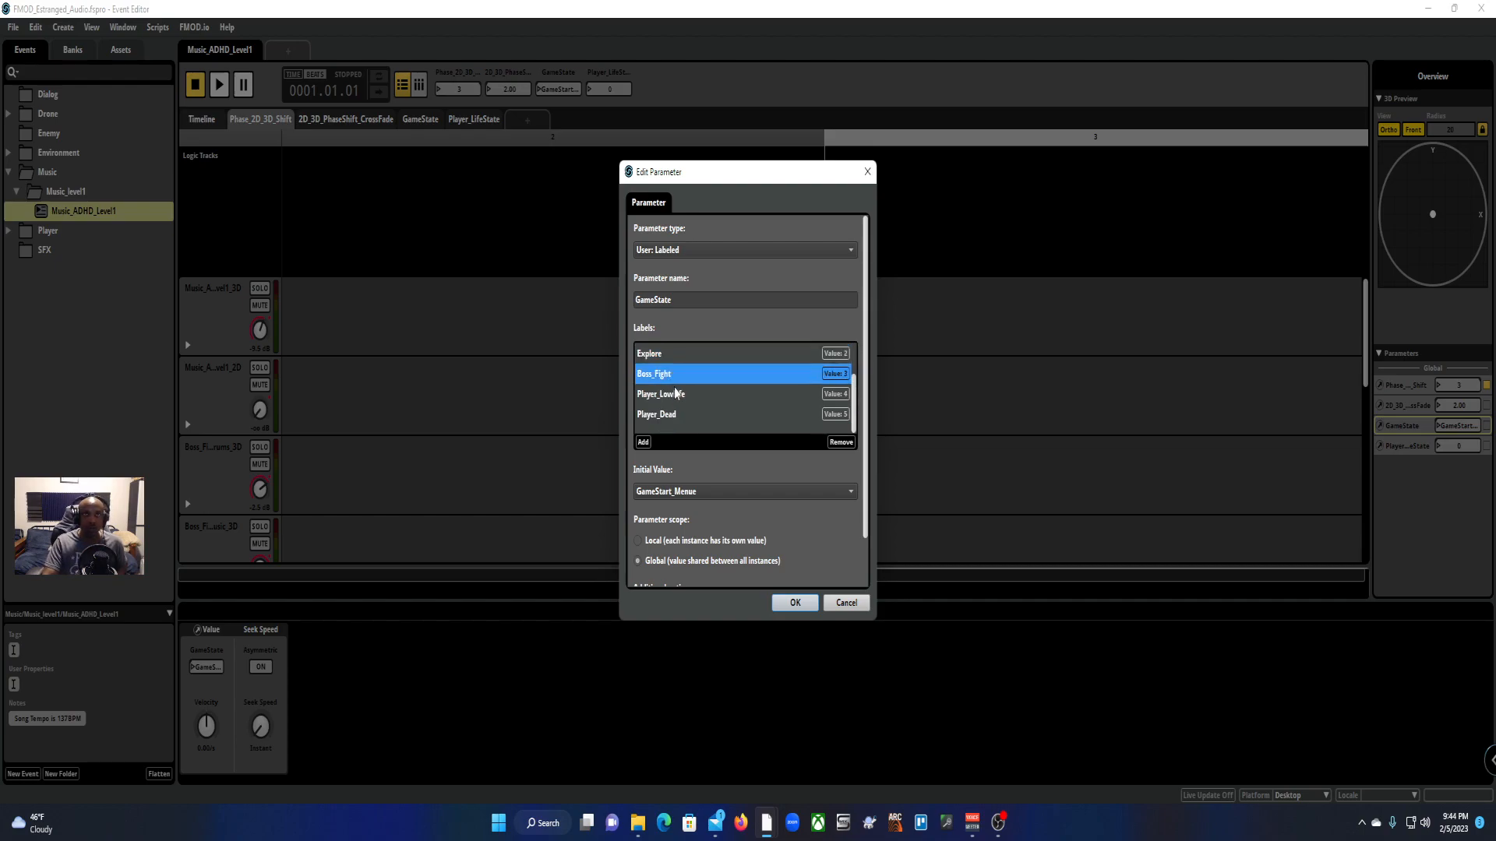
pyautogui.click(679, 395)
pyautogui.scroll(-1, 691, 416)
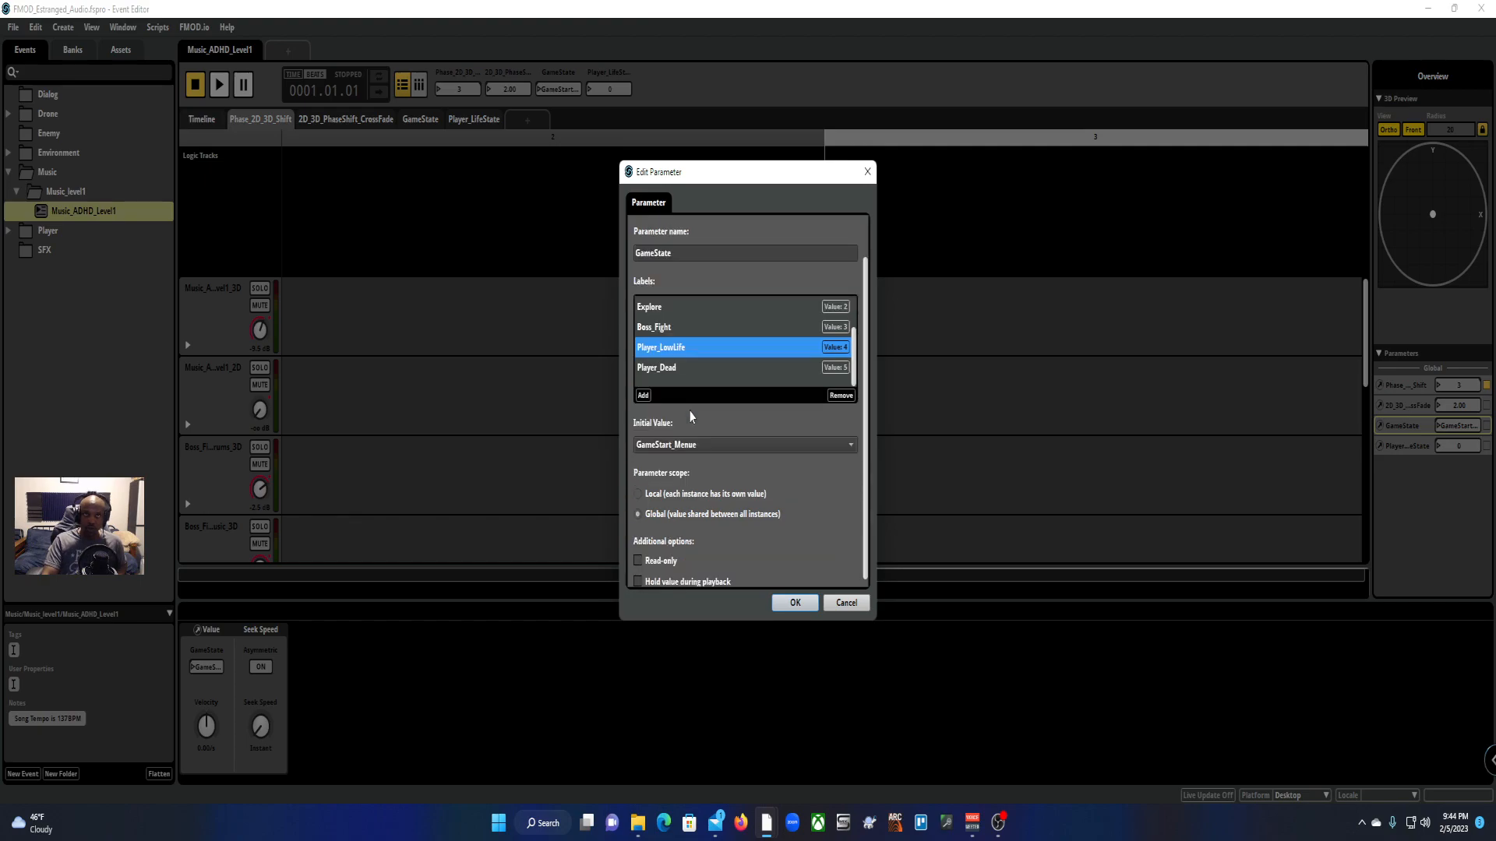
pyautogui.click(674, 367)
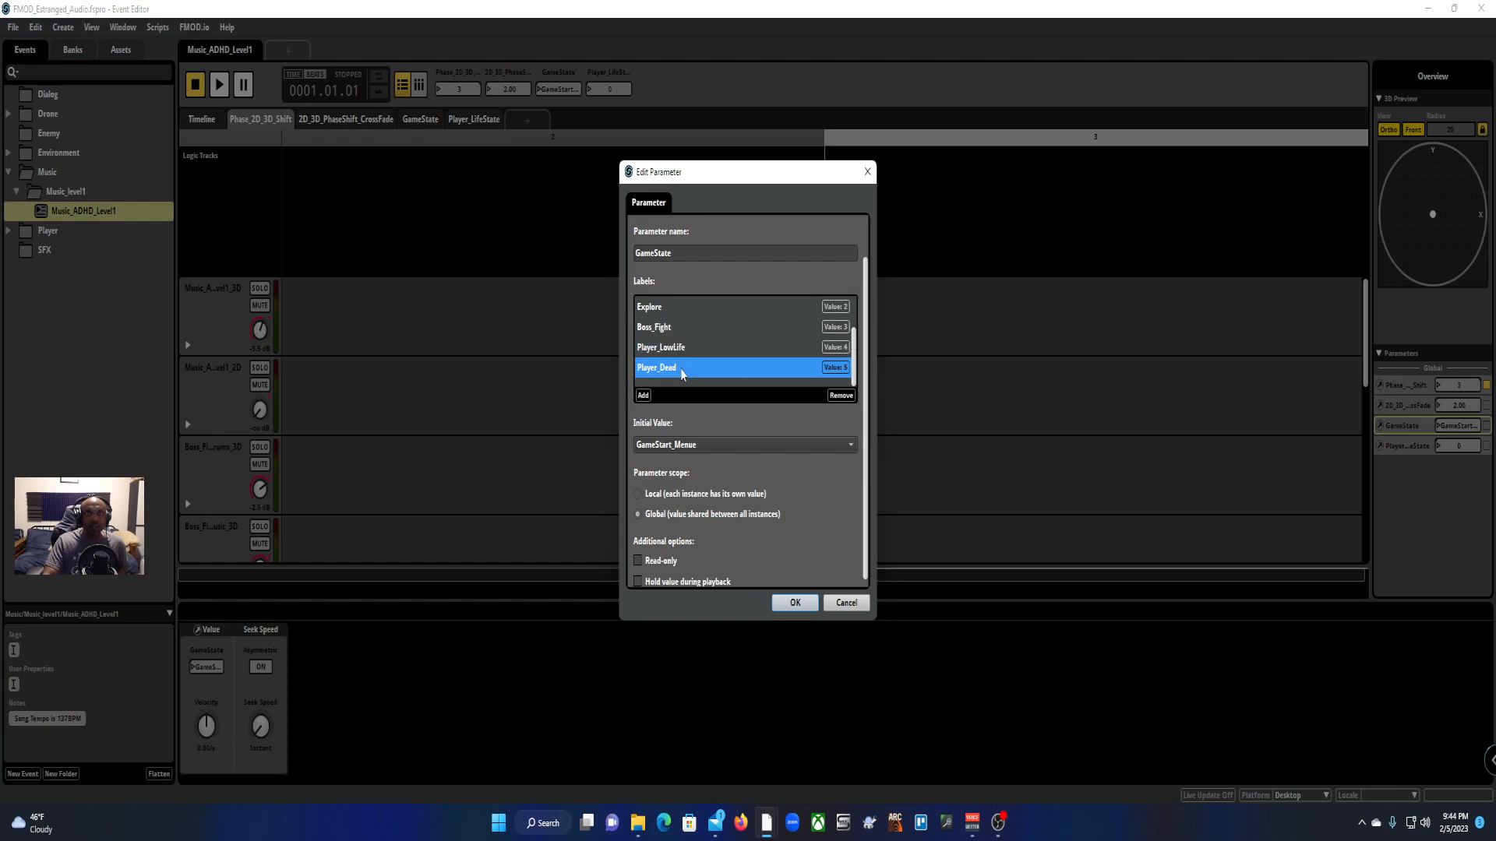
pyautogui.scroll(2, 685, 368)
pyautogui.scroll(-3, 684, 357)
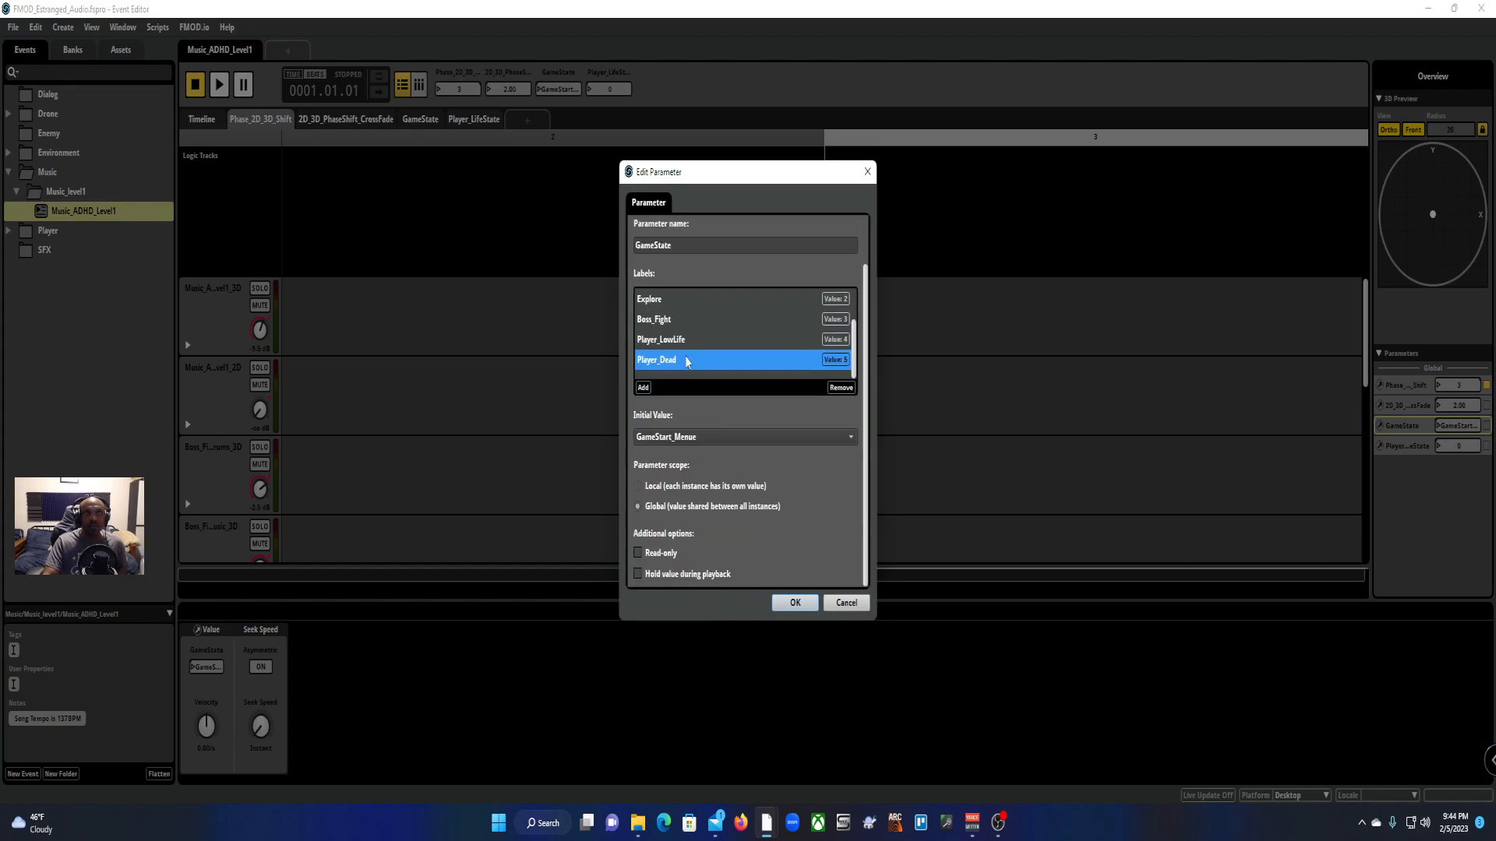
# Step: Close the GameState settings and review the Player_LifeState parameter's type, range, initial value and scope, leaving them unmodified
pyautogui.click(848, 604)
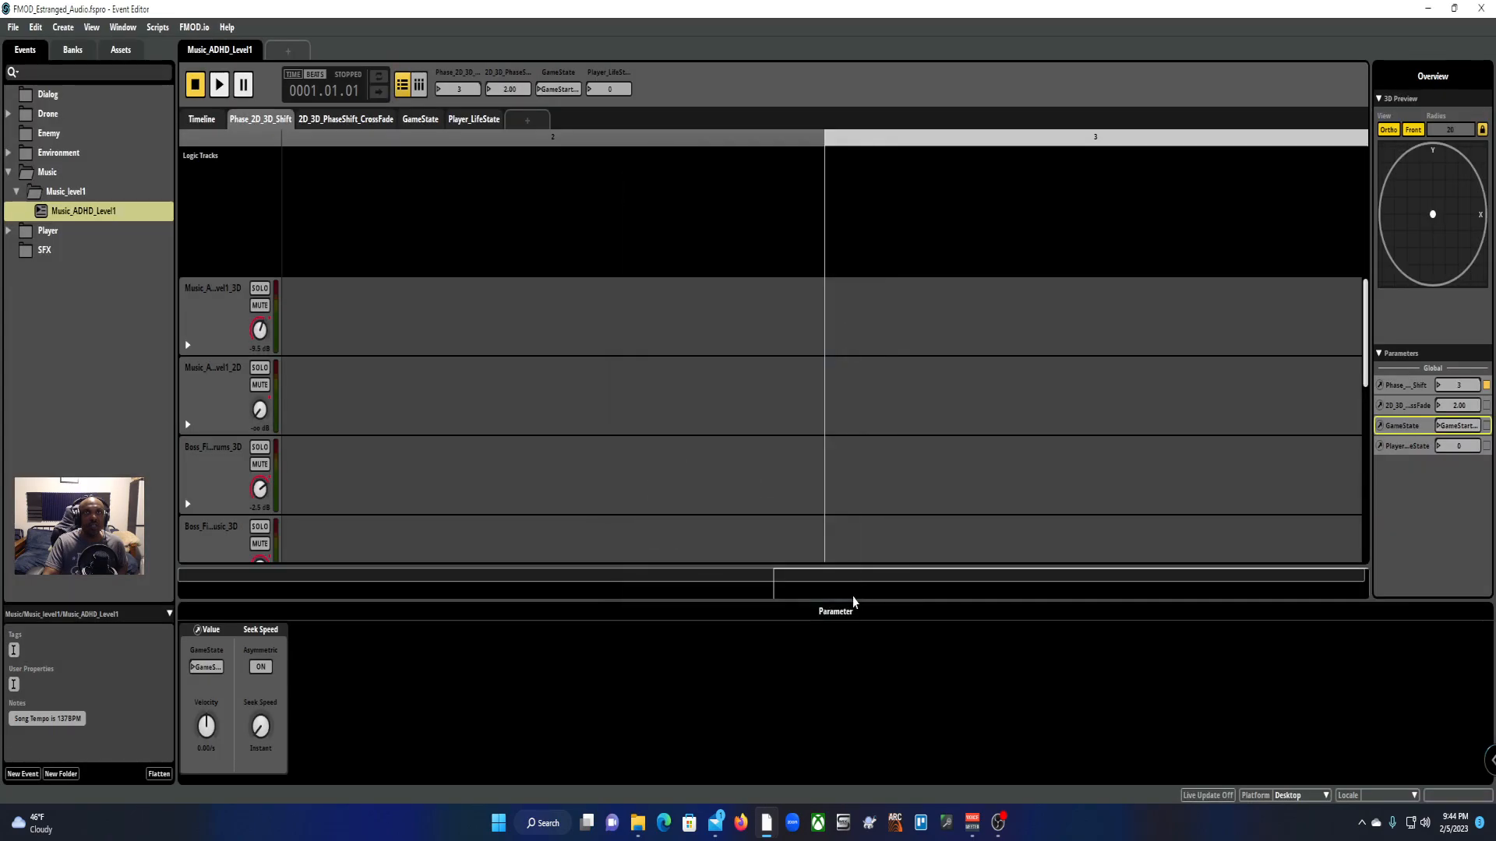
pyautogui.rightClick(606, 79)
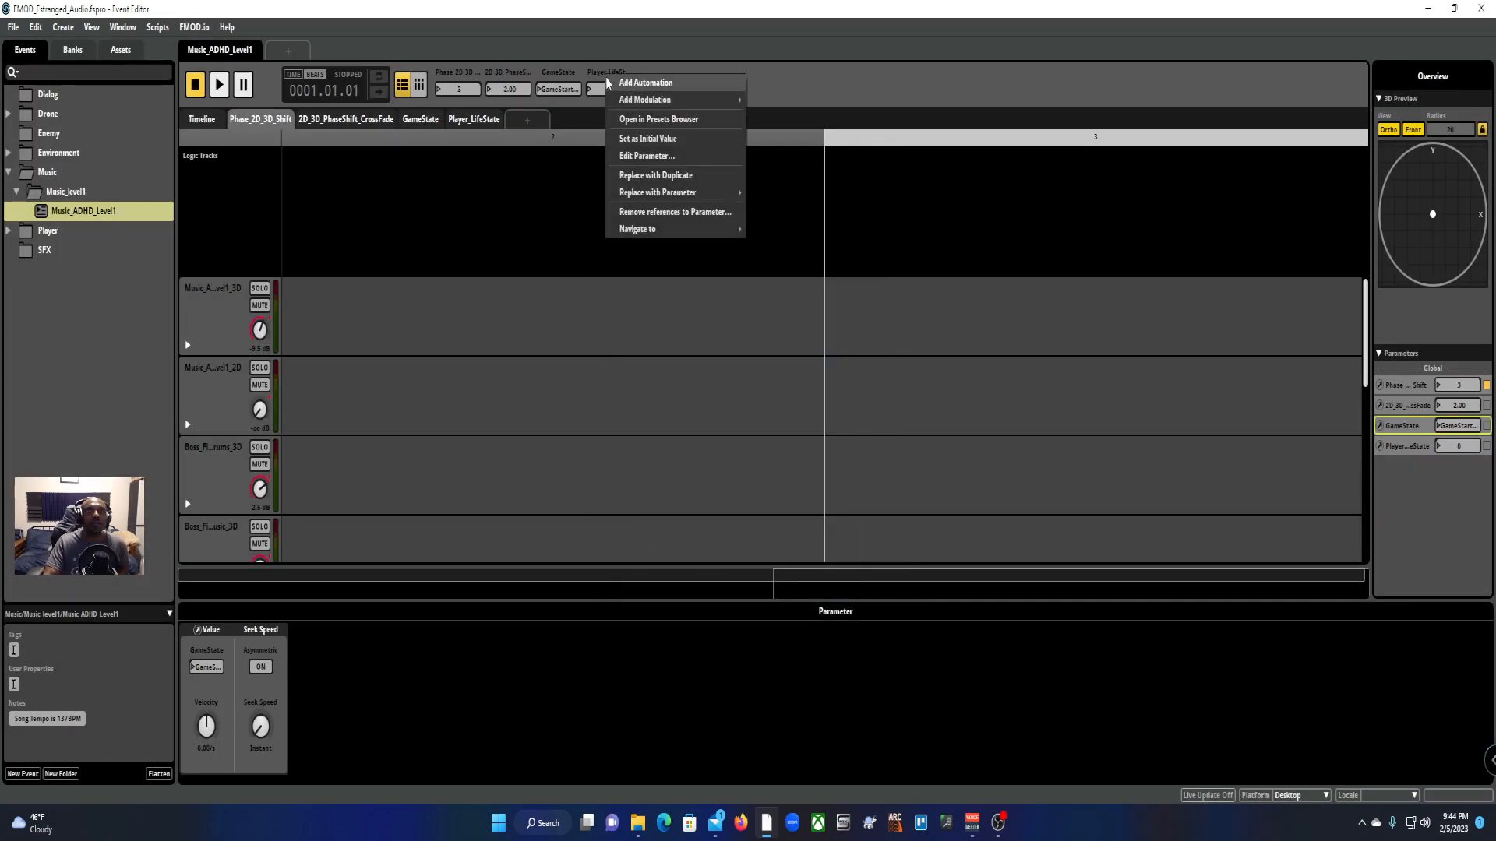
pyautogui.click(662, 156)
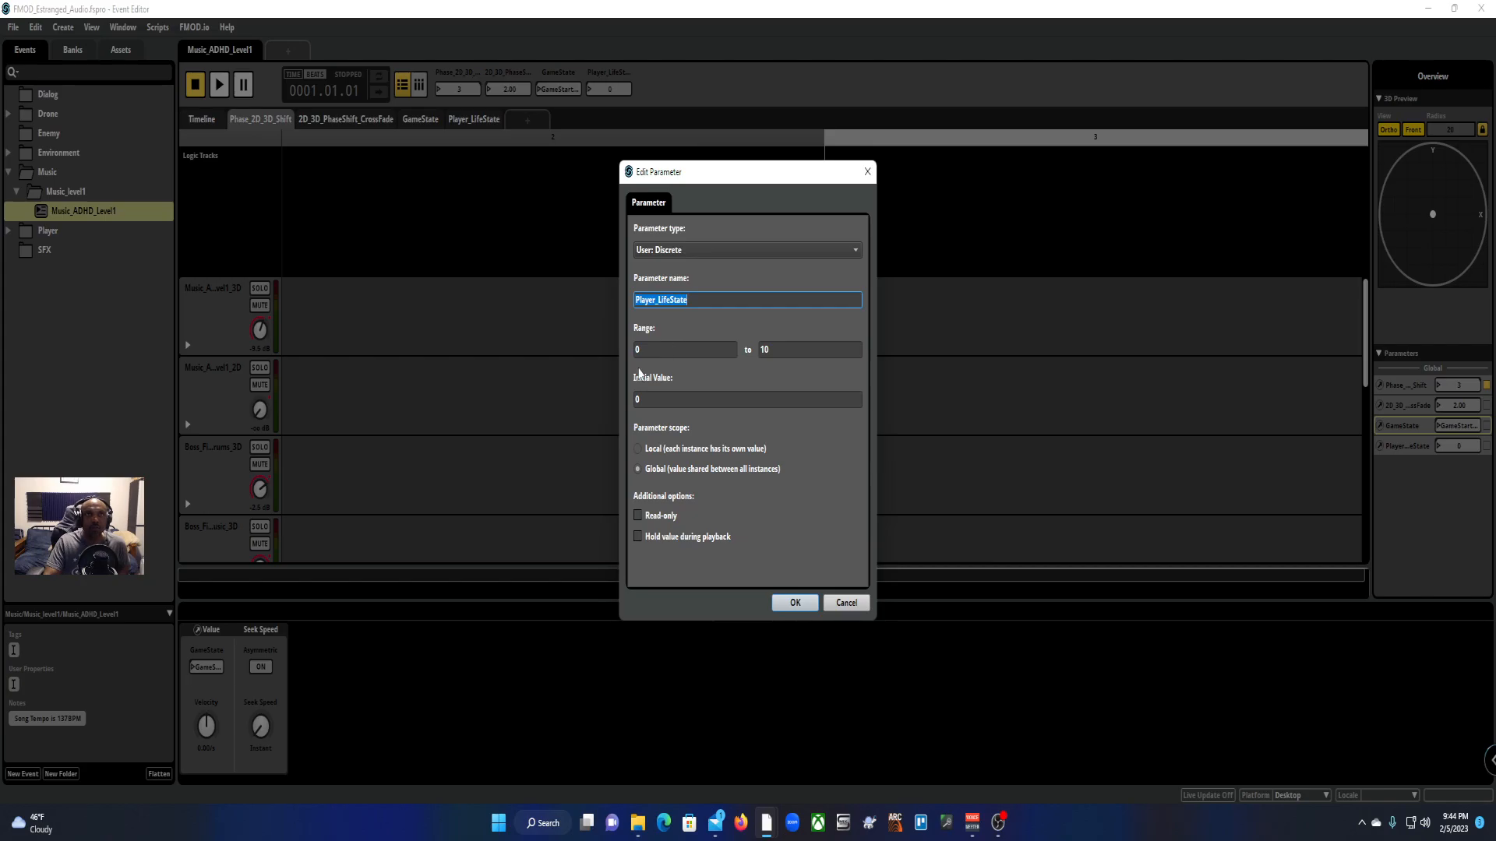
pyautogui.click(796, 608)
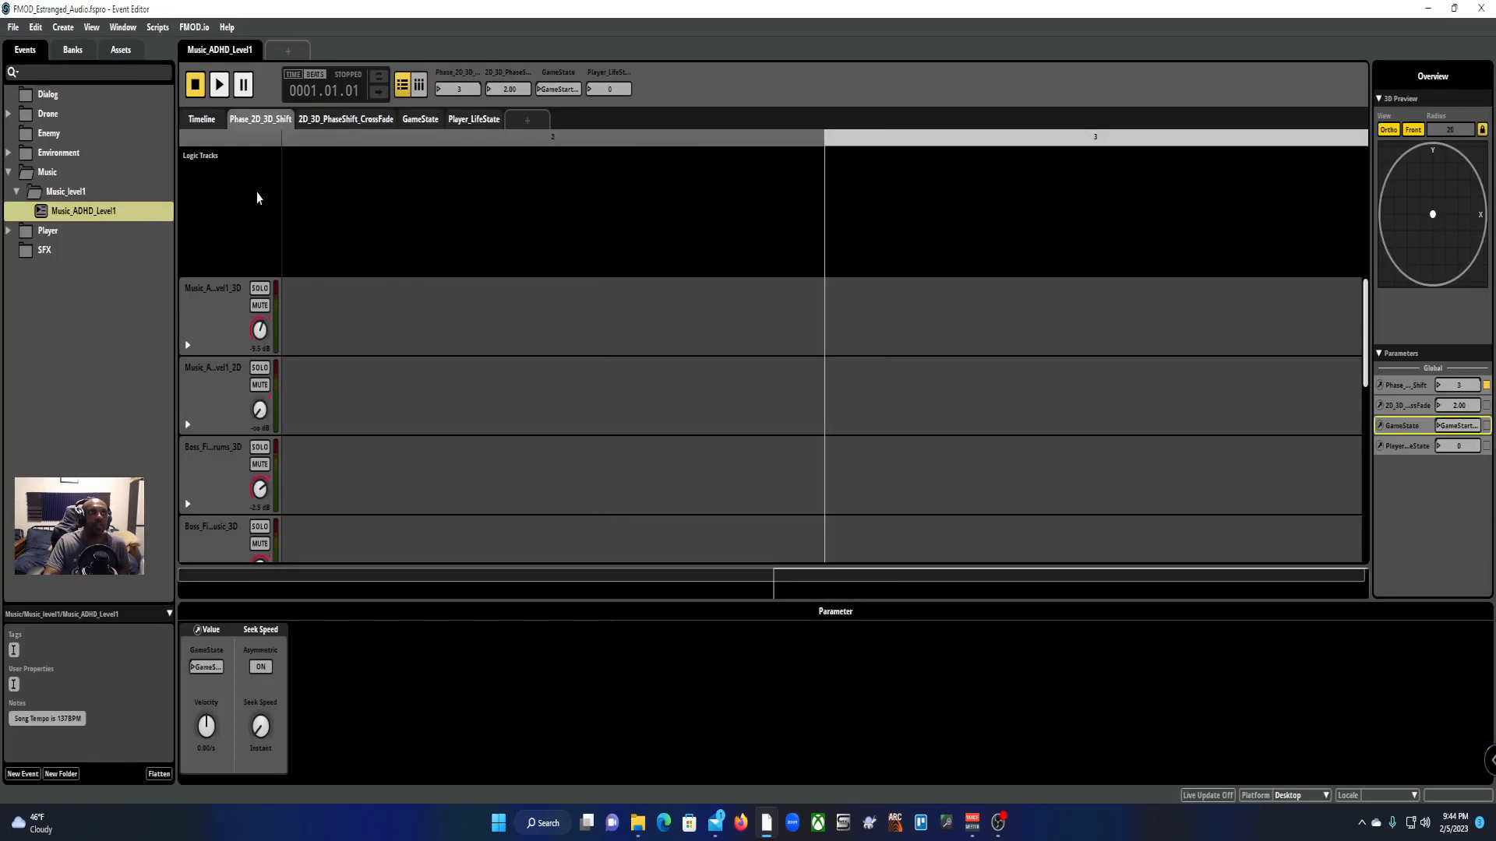
# Step: Play the event on its timeline and audition Phase_2D_3D_Shift by switching to the 2D music and back to 3
pyautogui.click(196, 124)
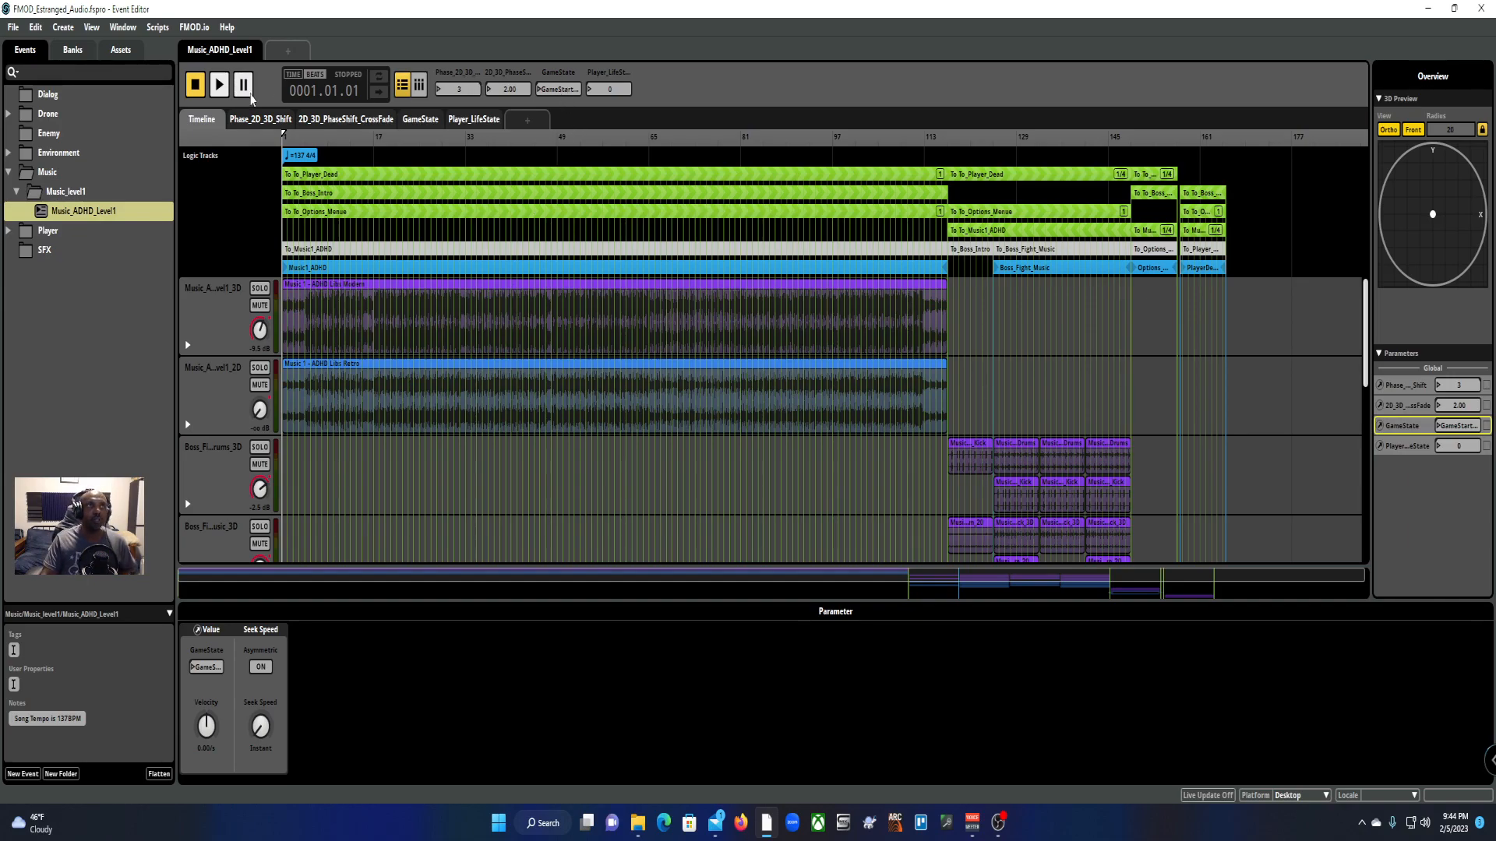
pyautogui.click(217, 85)
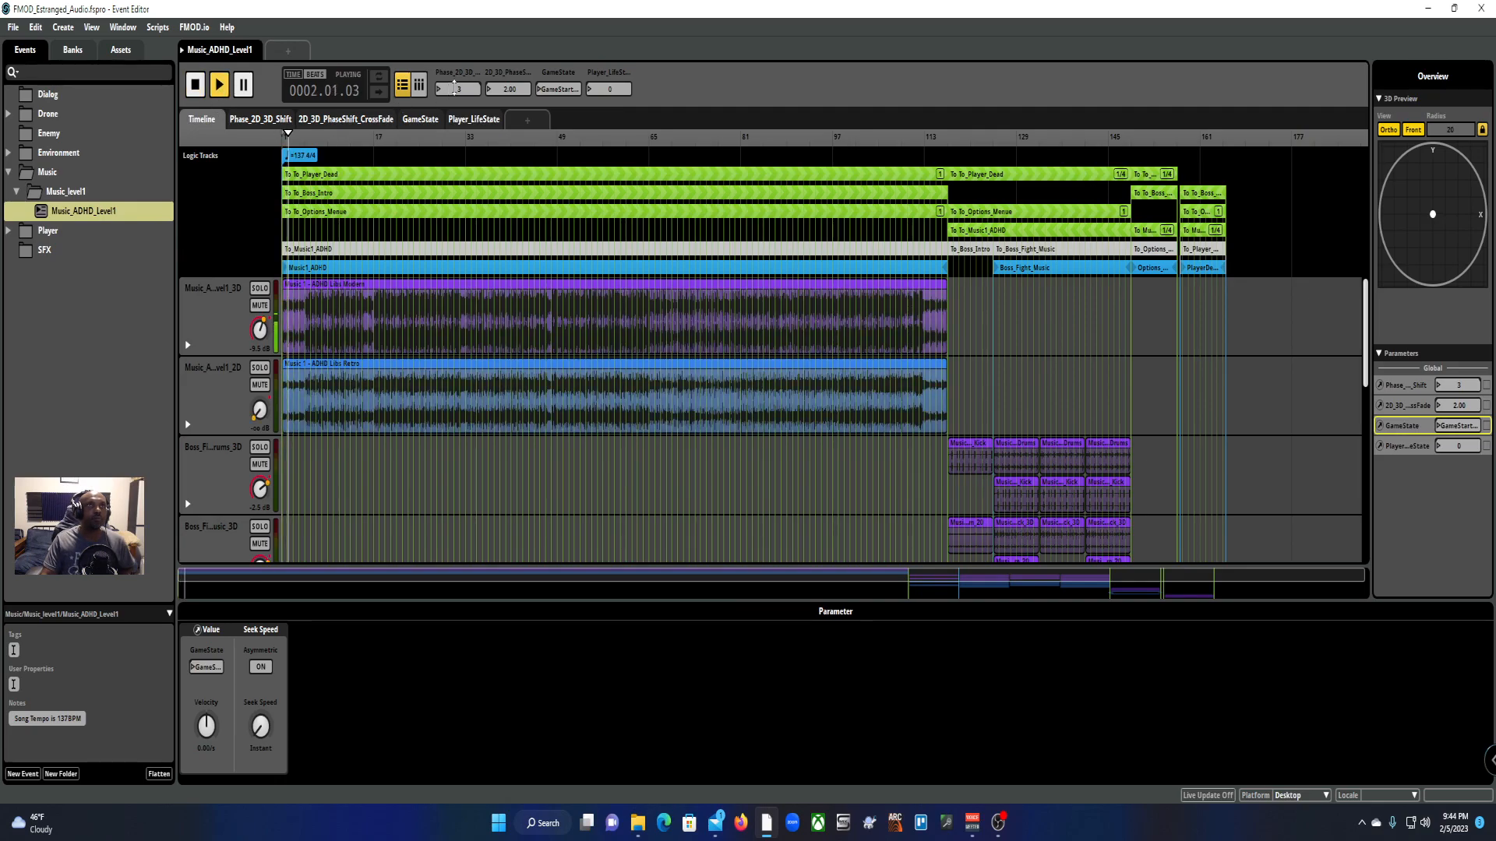
pyautogui.moveTo(456, 89); pyautogui.dragTo(456, 99)
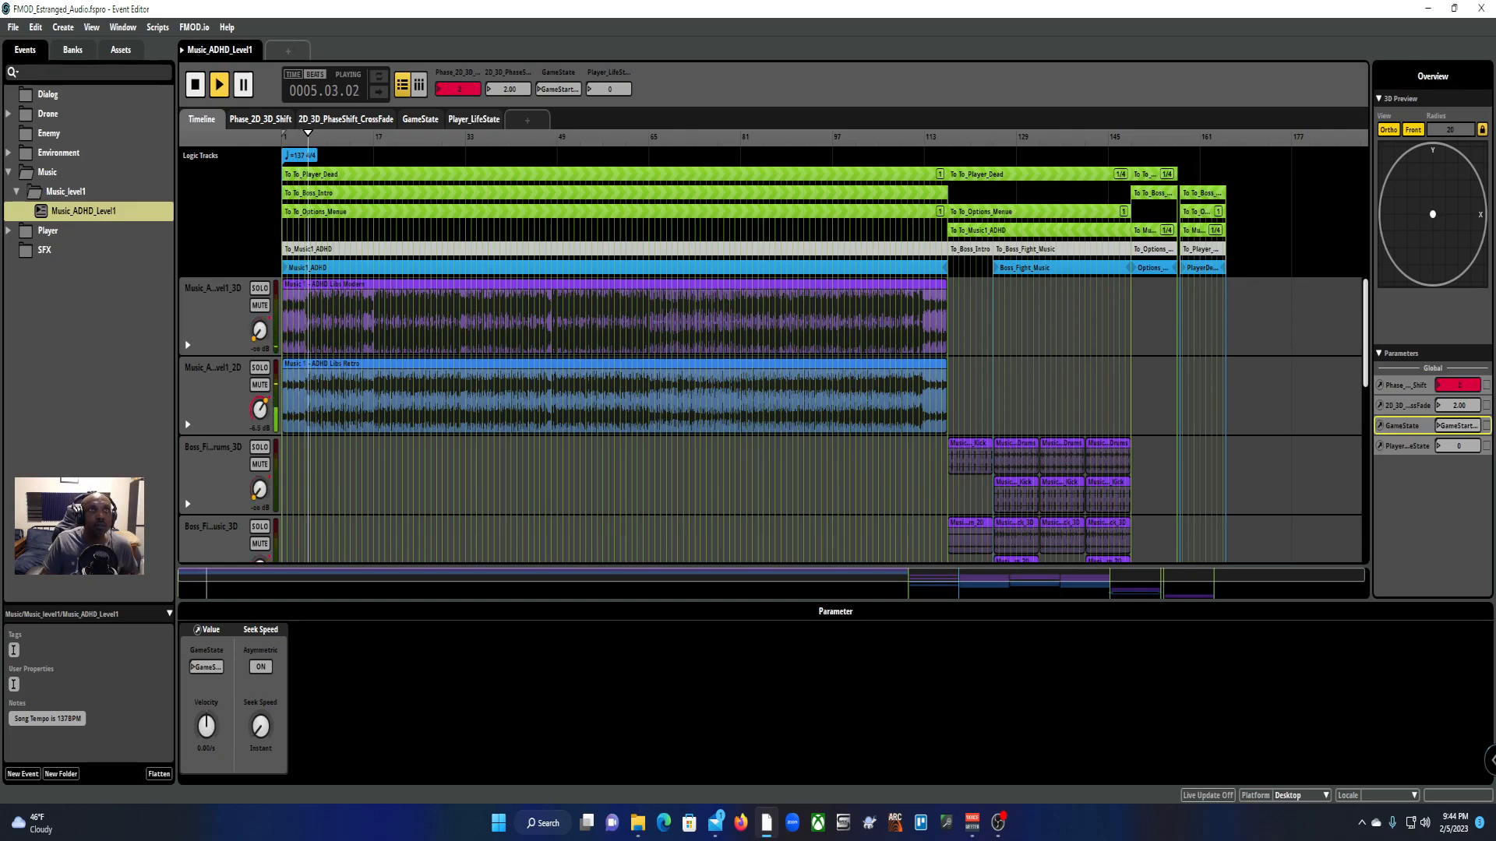
pyautogui.moveTo(455, 99); pyautogui.dragTo(456, 88)
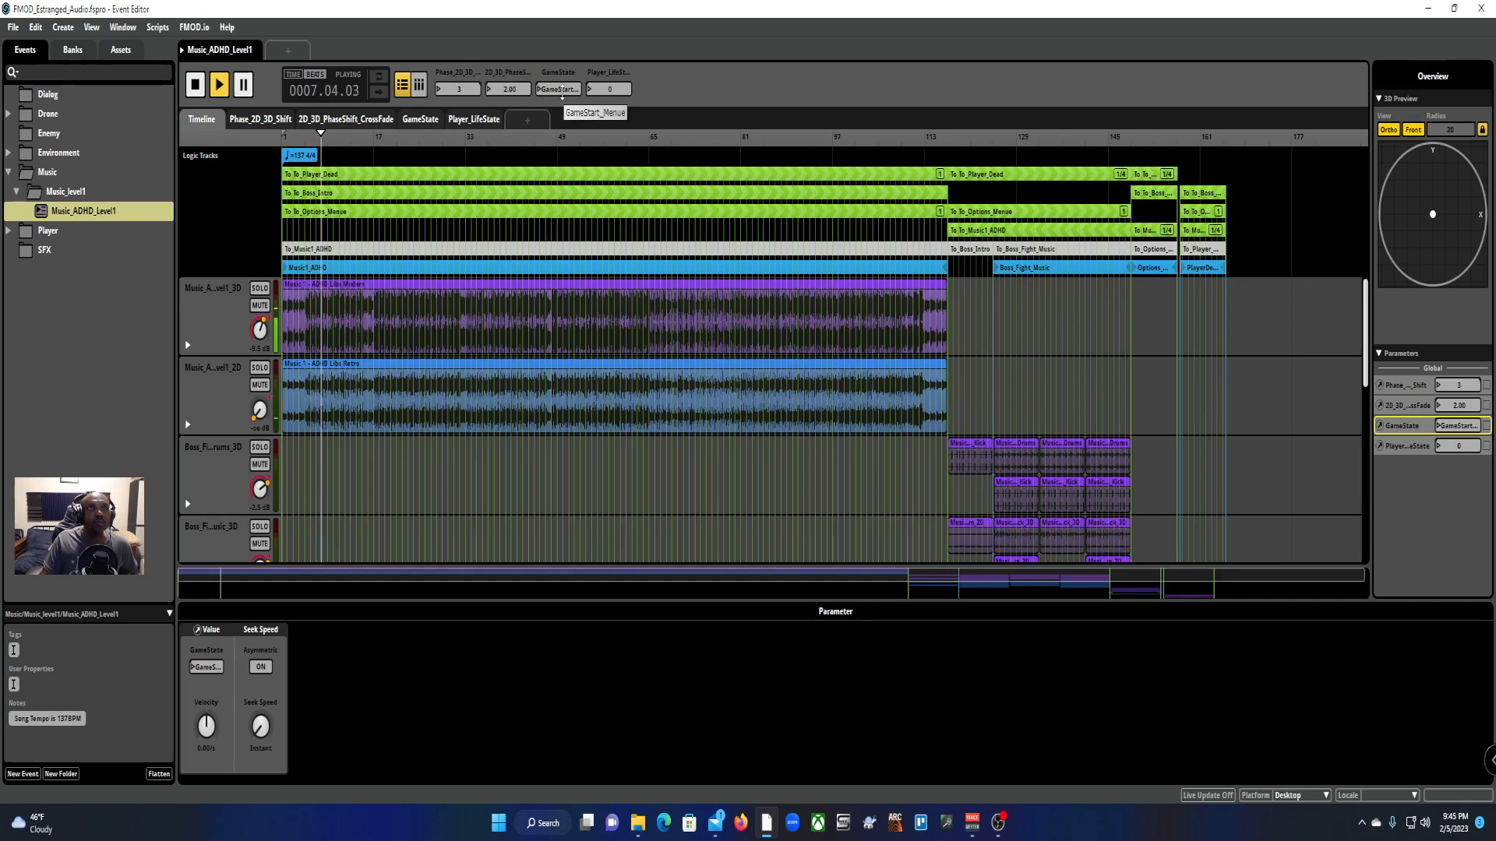
# Step: During playback, change GameState to Options_Menue, Explore and Boss_Fight in turn to audition the music transitions
pyautogui.moveTo(562, 95); pyautogui.dragTo(562, 84)
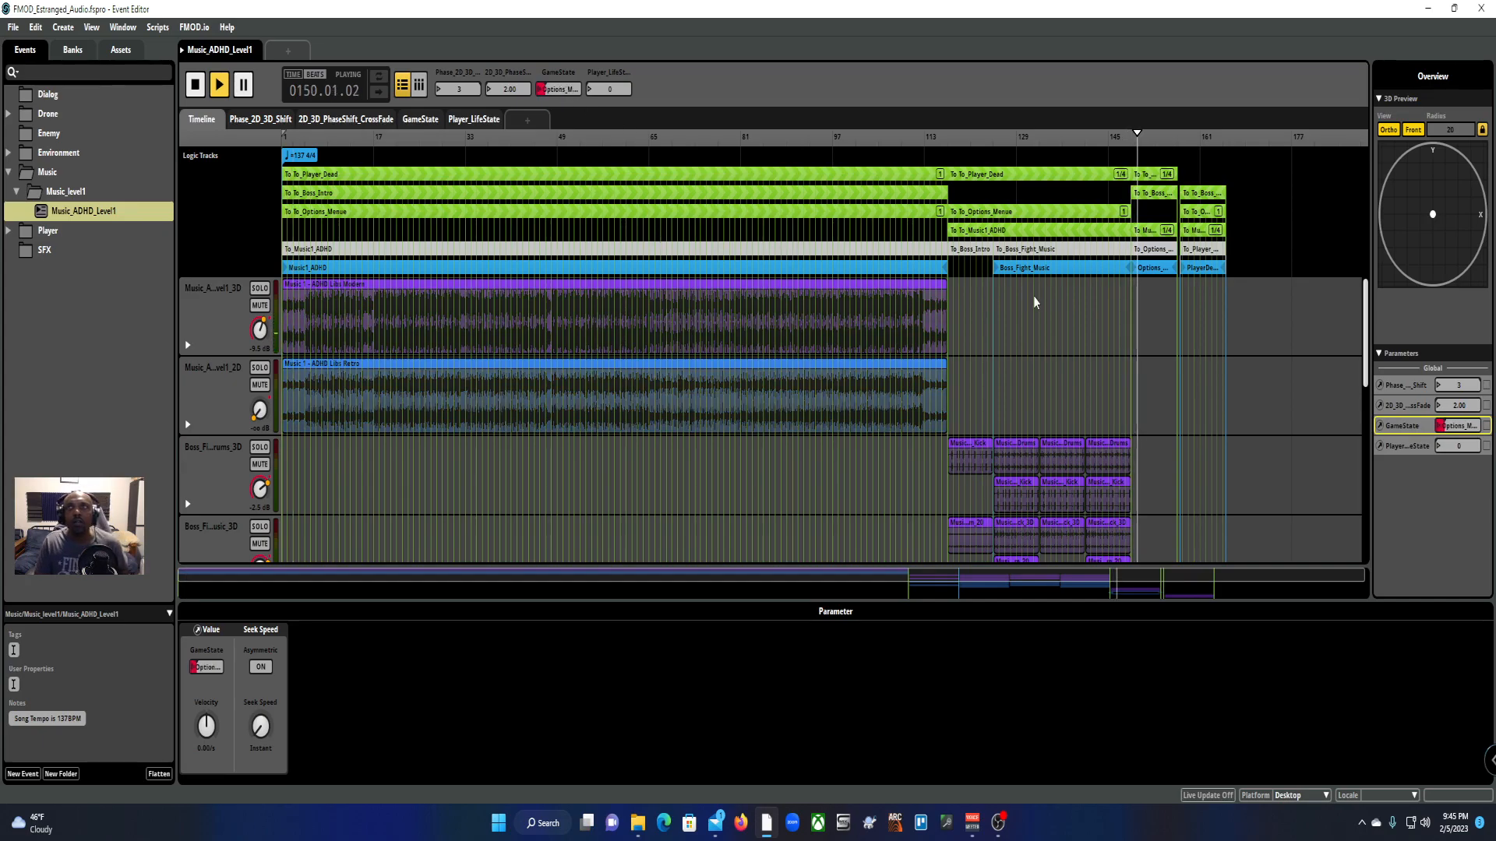
pyautogui.scroll(-5, 1194, 320)
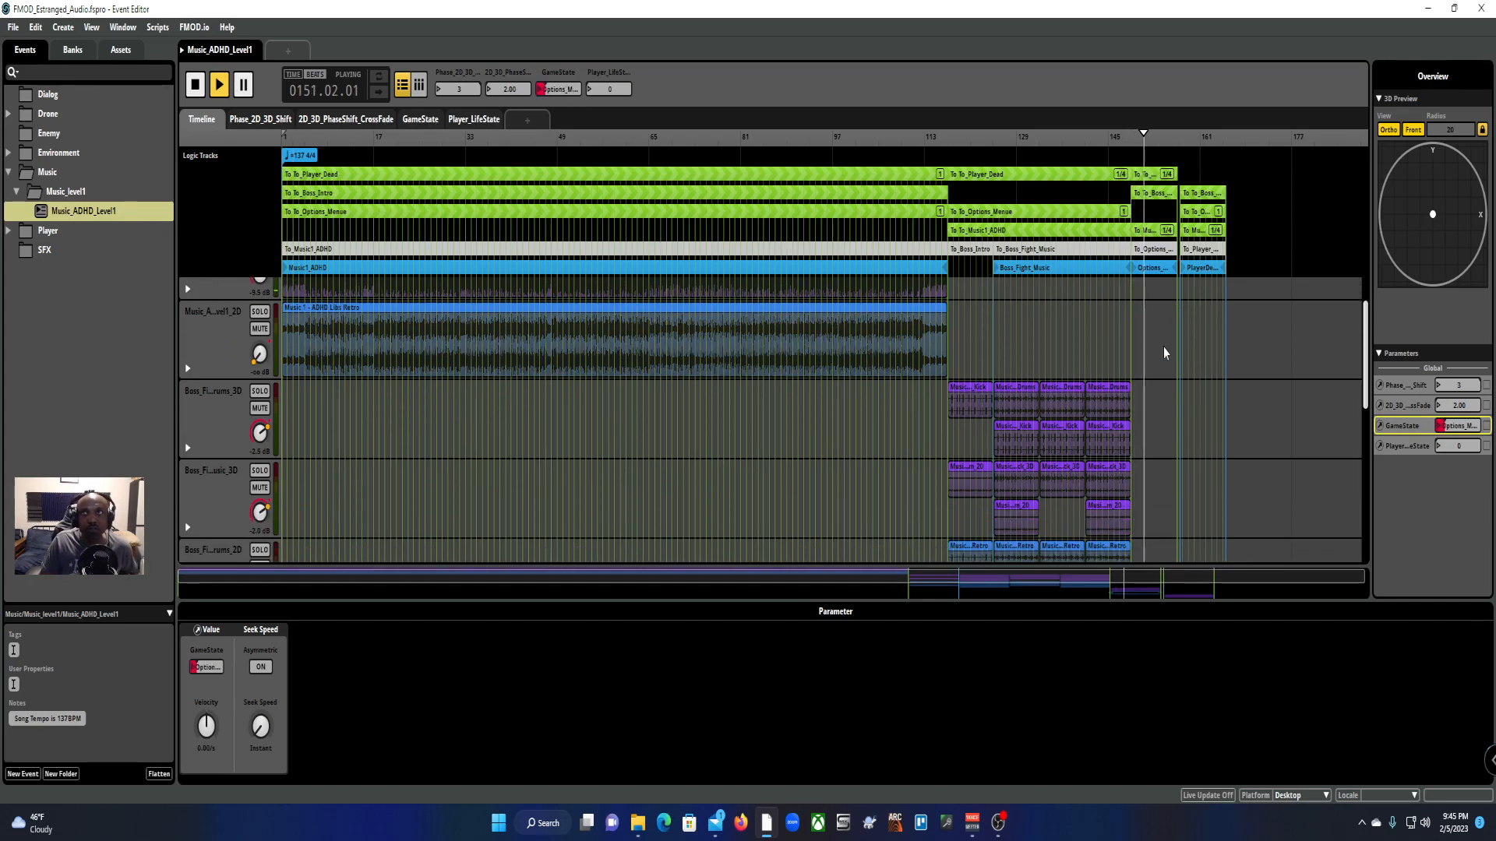
pyautogui.scroll(3, 1153, 379)
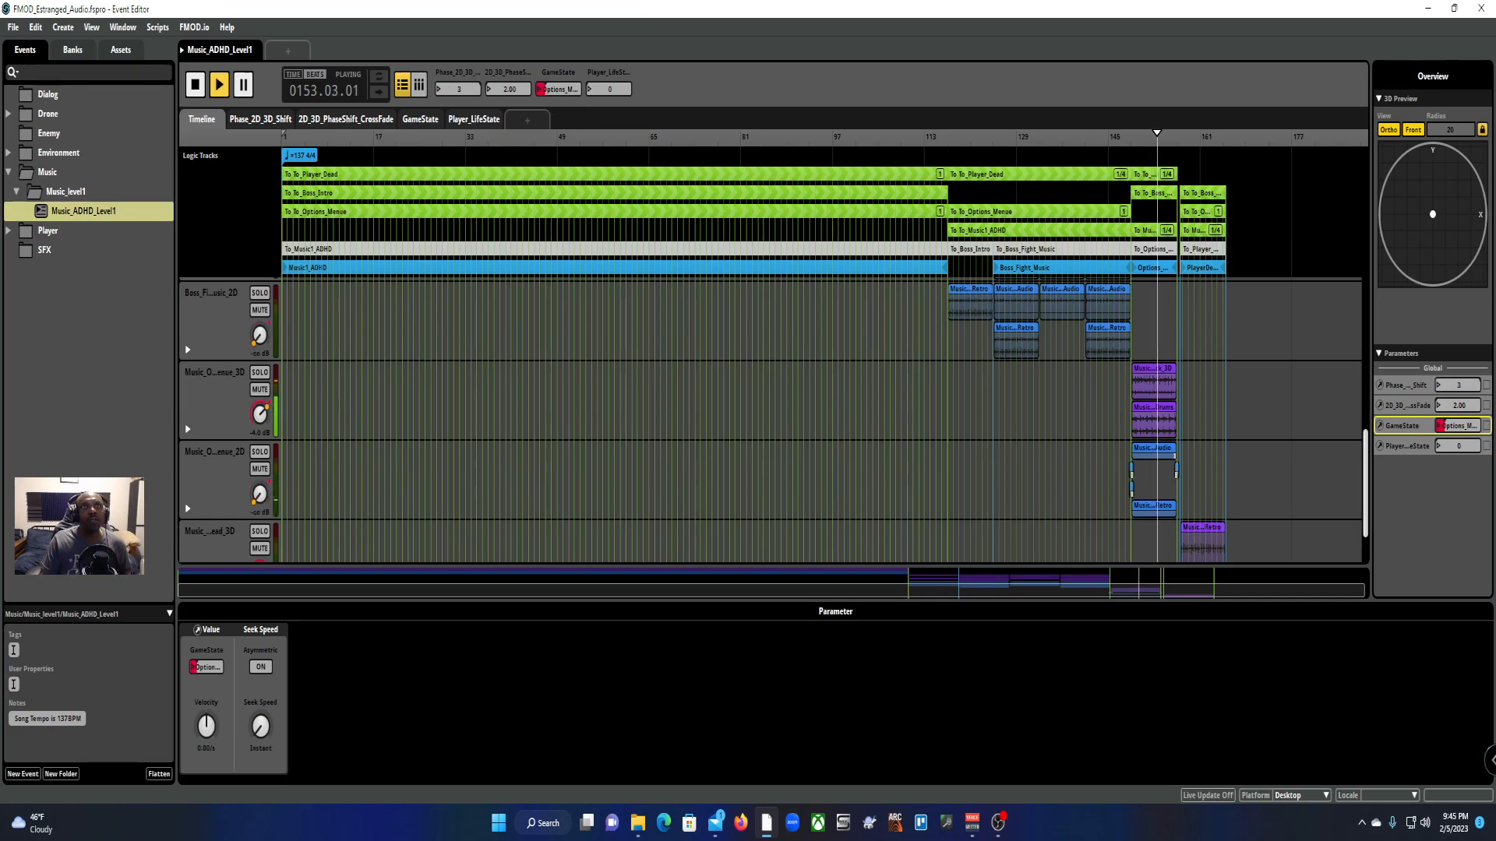
pyautogui.scroll(2, 559, 89)
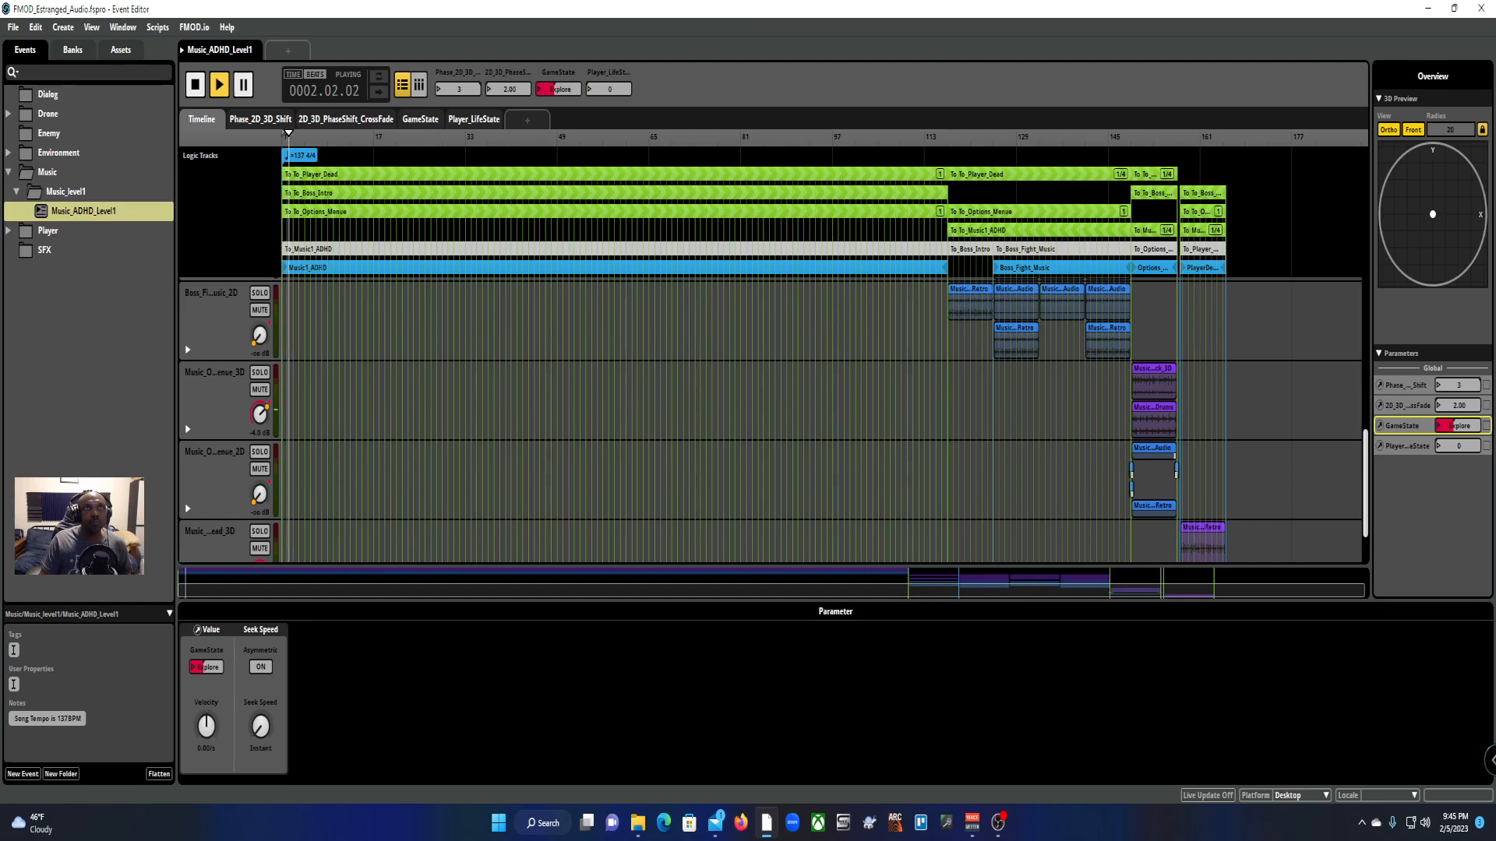
pyautogui.scroll(-1, 568, 86)
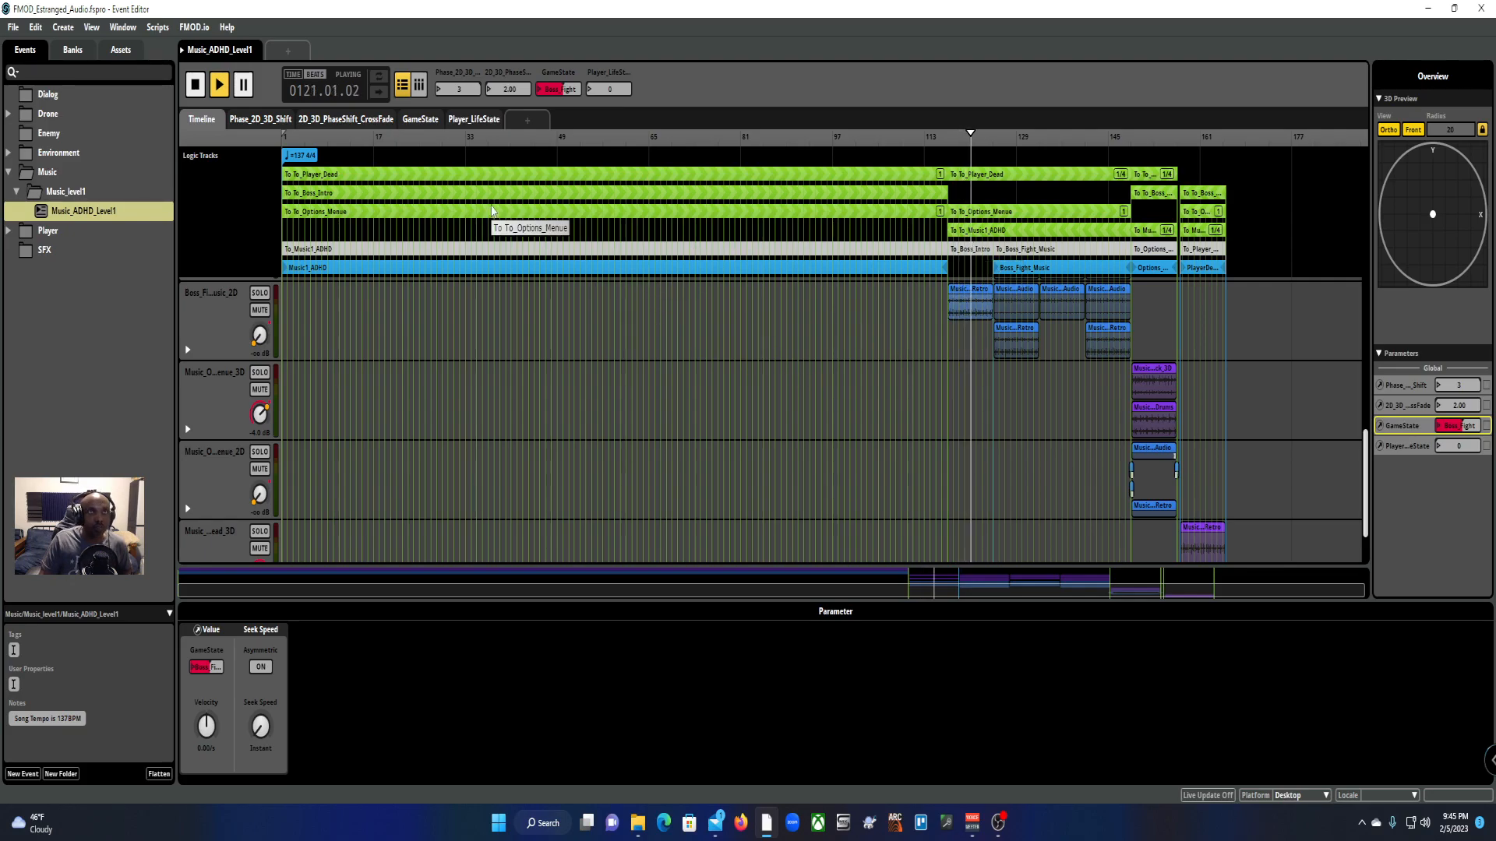
# Step: Inspect the condition and destination region of the To_Boss_Intro transition region above the Music1_ADHD section
pyautogui.click(420, 202)
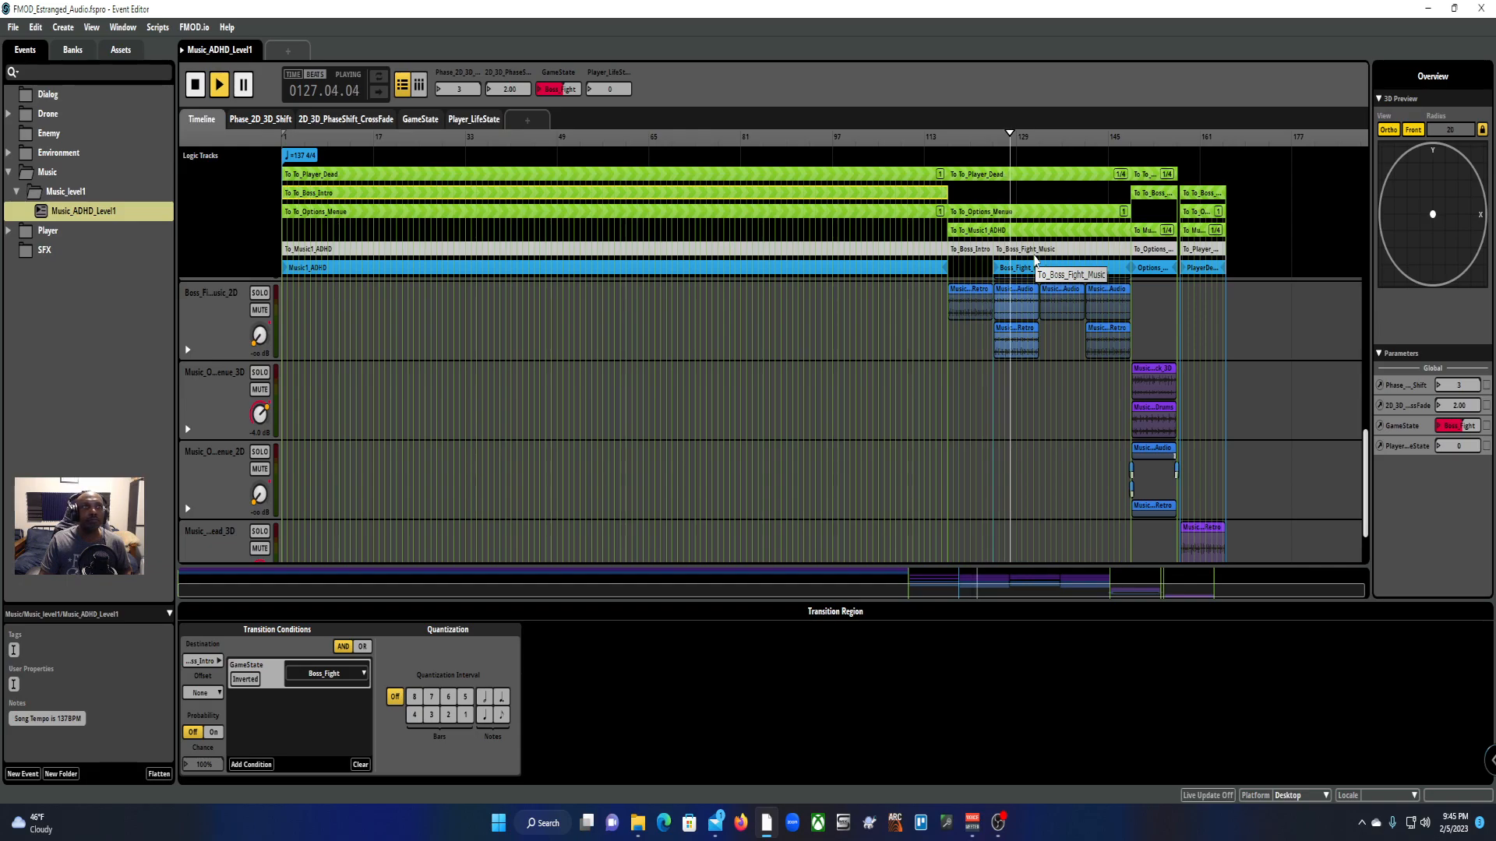
pyautogui.rightClick(839, 198)
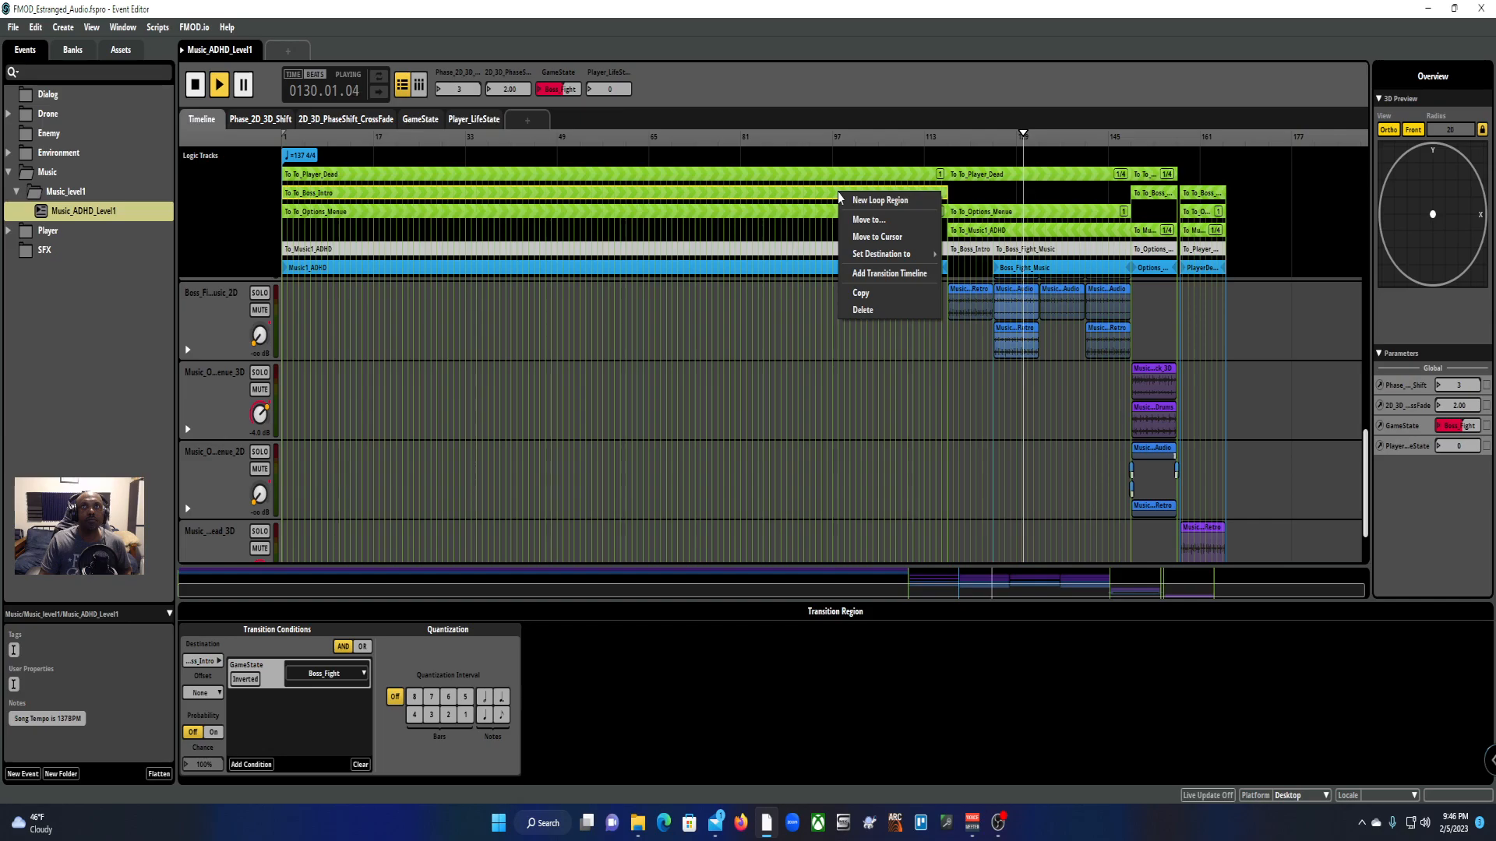
pyautogui.moveTo(883, 259)
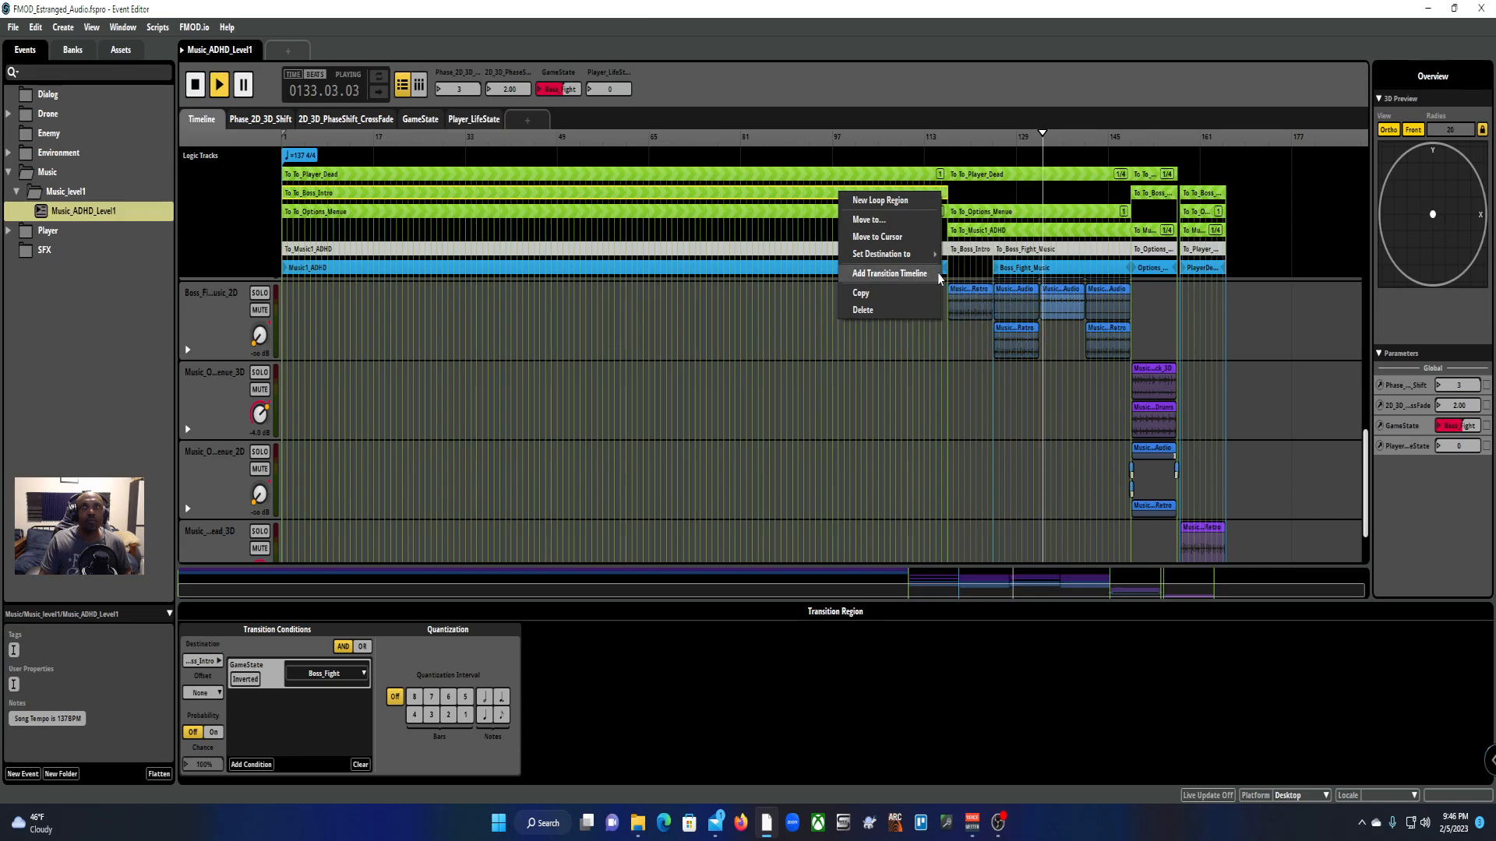
pyautogui.moveTo(969, 272)
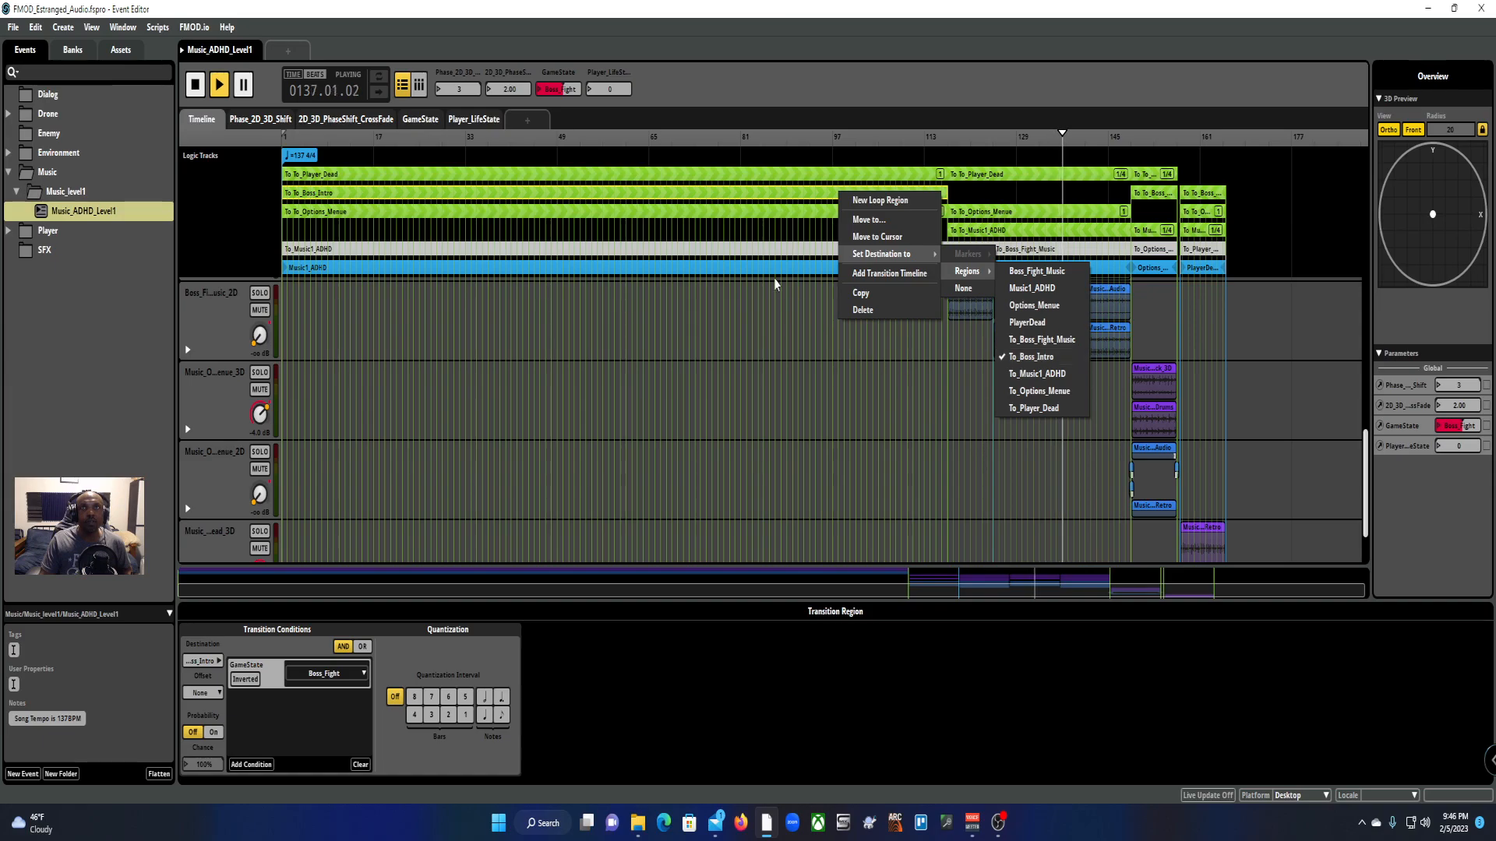
# Step: Inspect the conditions and destination options of the To_Options_Menue and To_Player_Dead transition regions above the Music1_ADHD section
pyautogui.click(711, 214)
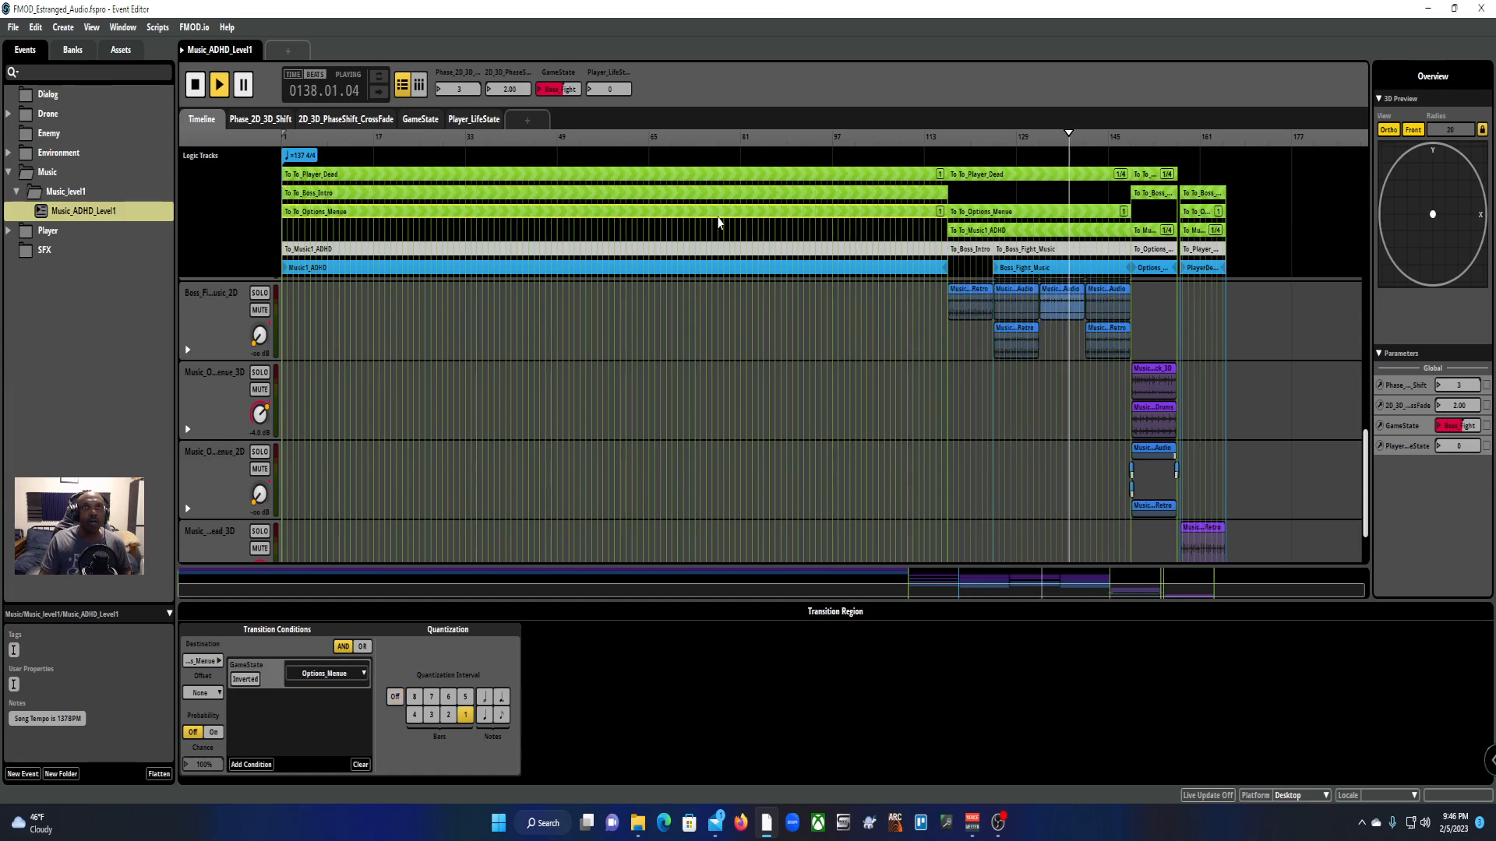
pyautogui.rightClick(719, 214)
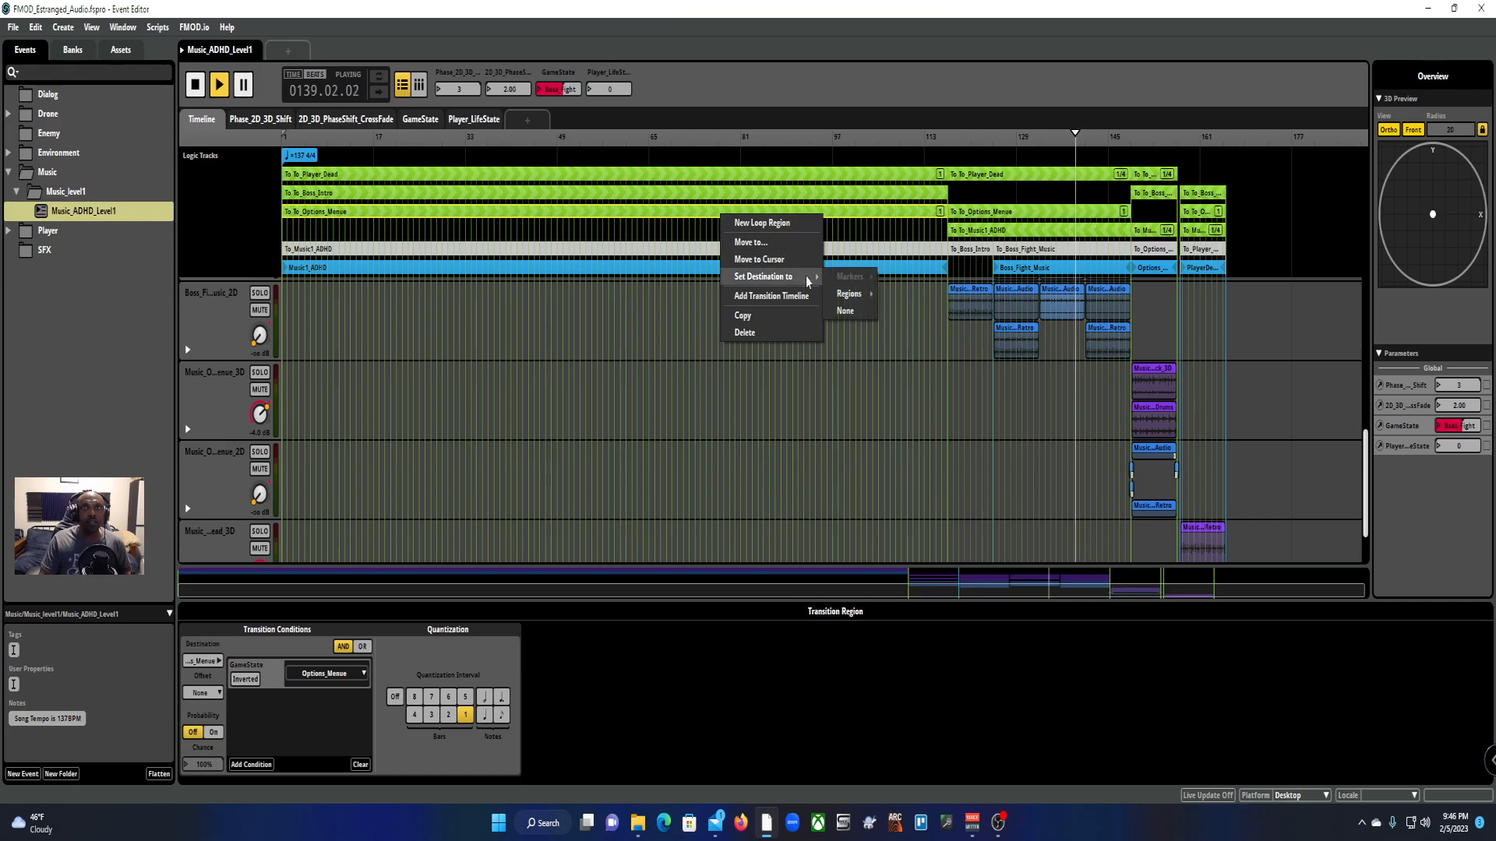
pyautogui.click(644, 174)
pyautogui.rightClick(640, 174)
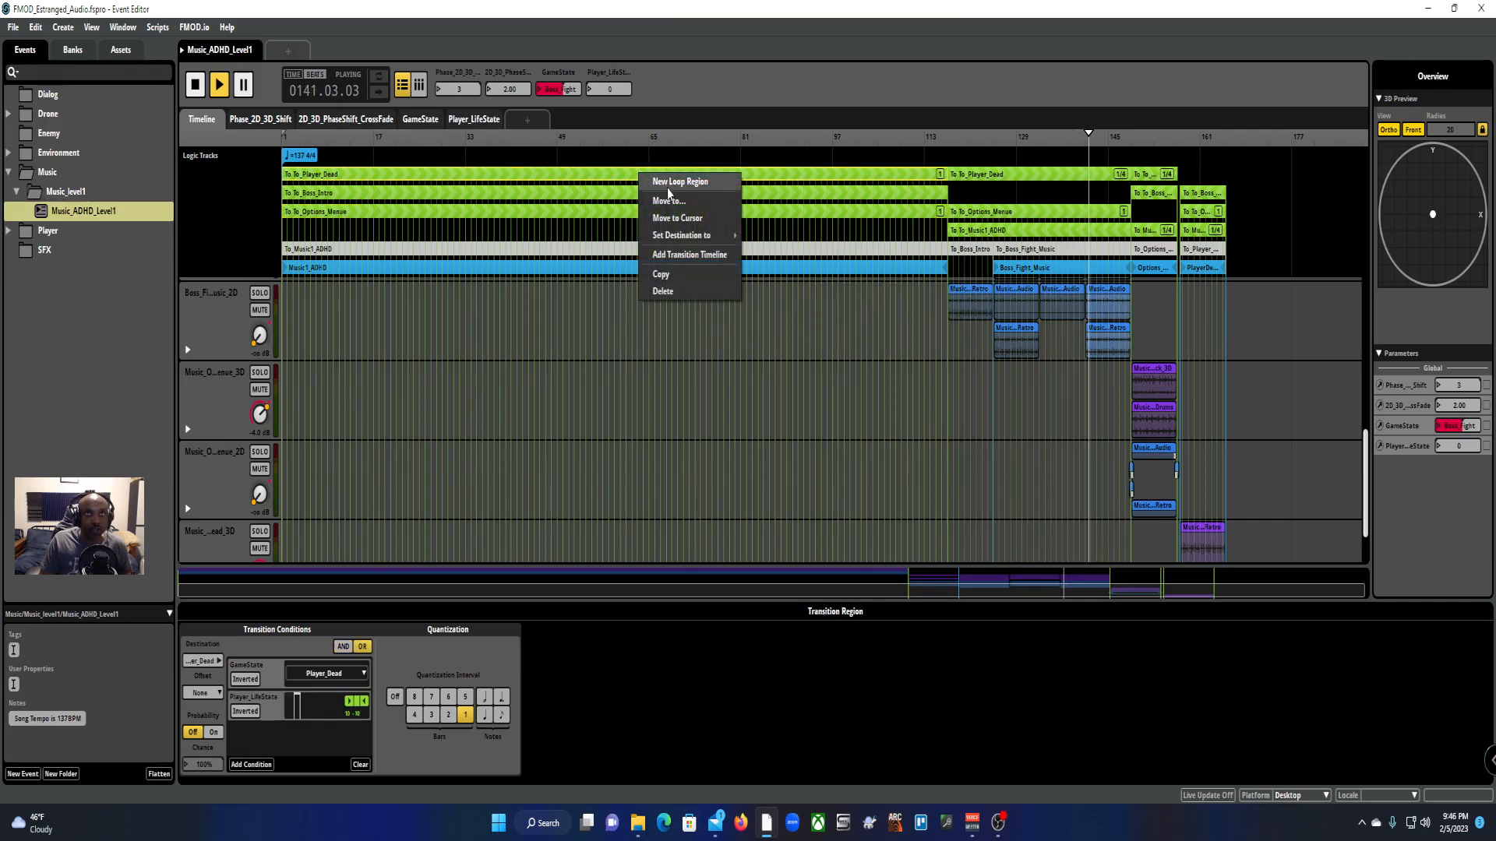
pyautogui.moveTo(737, 235)
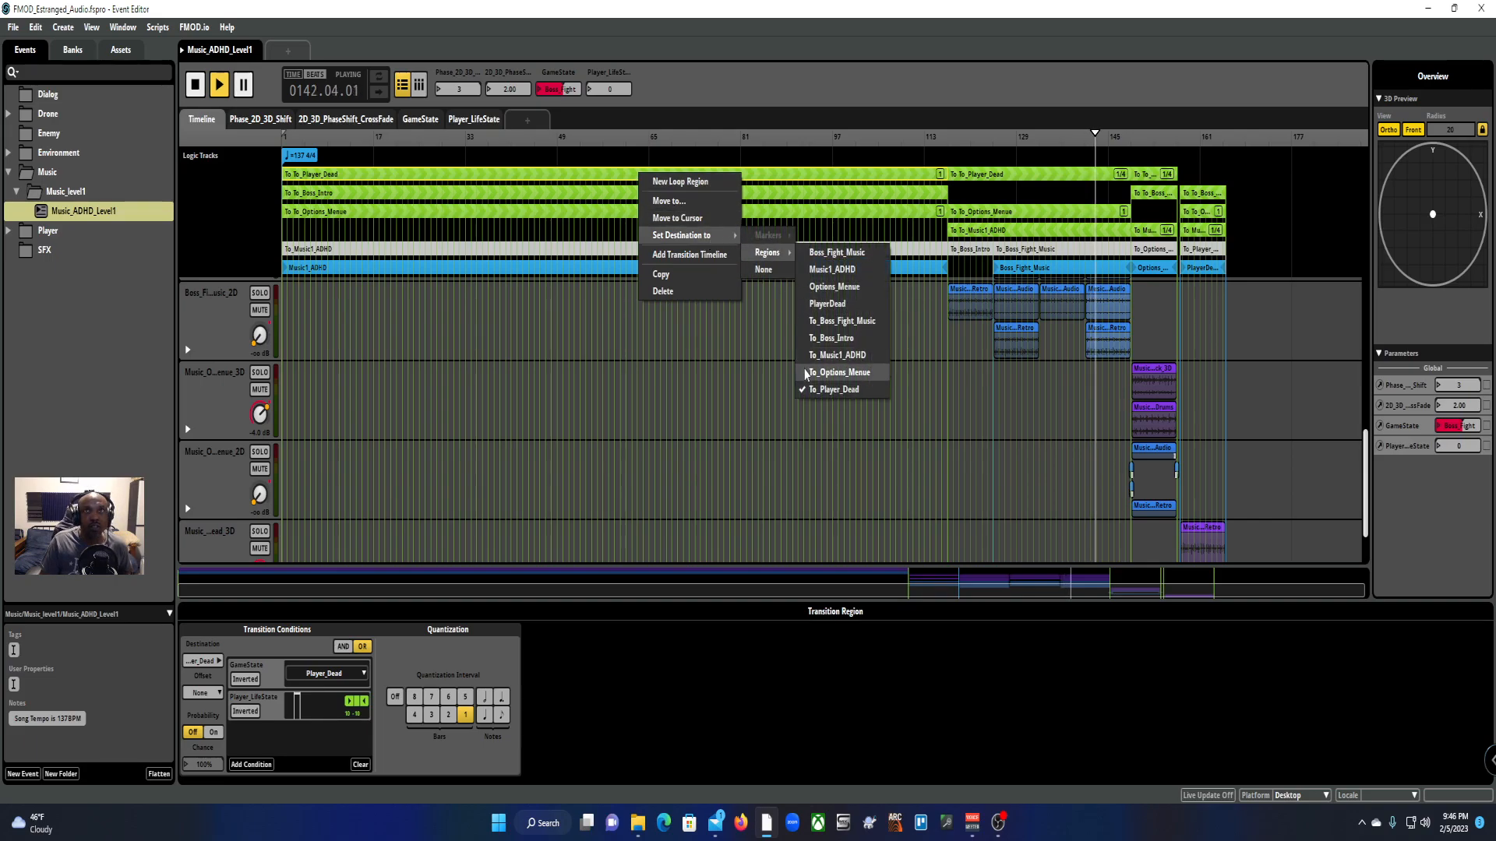
pyautogui.click(511, 322)
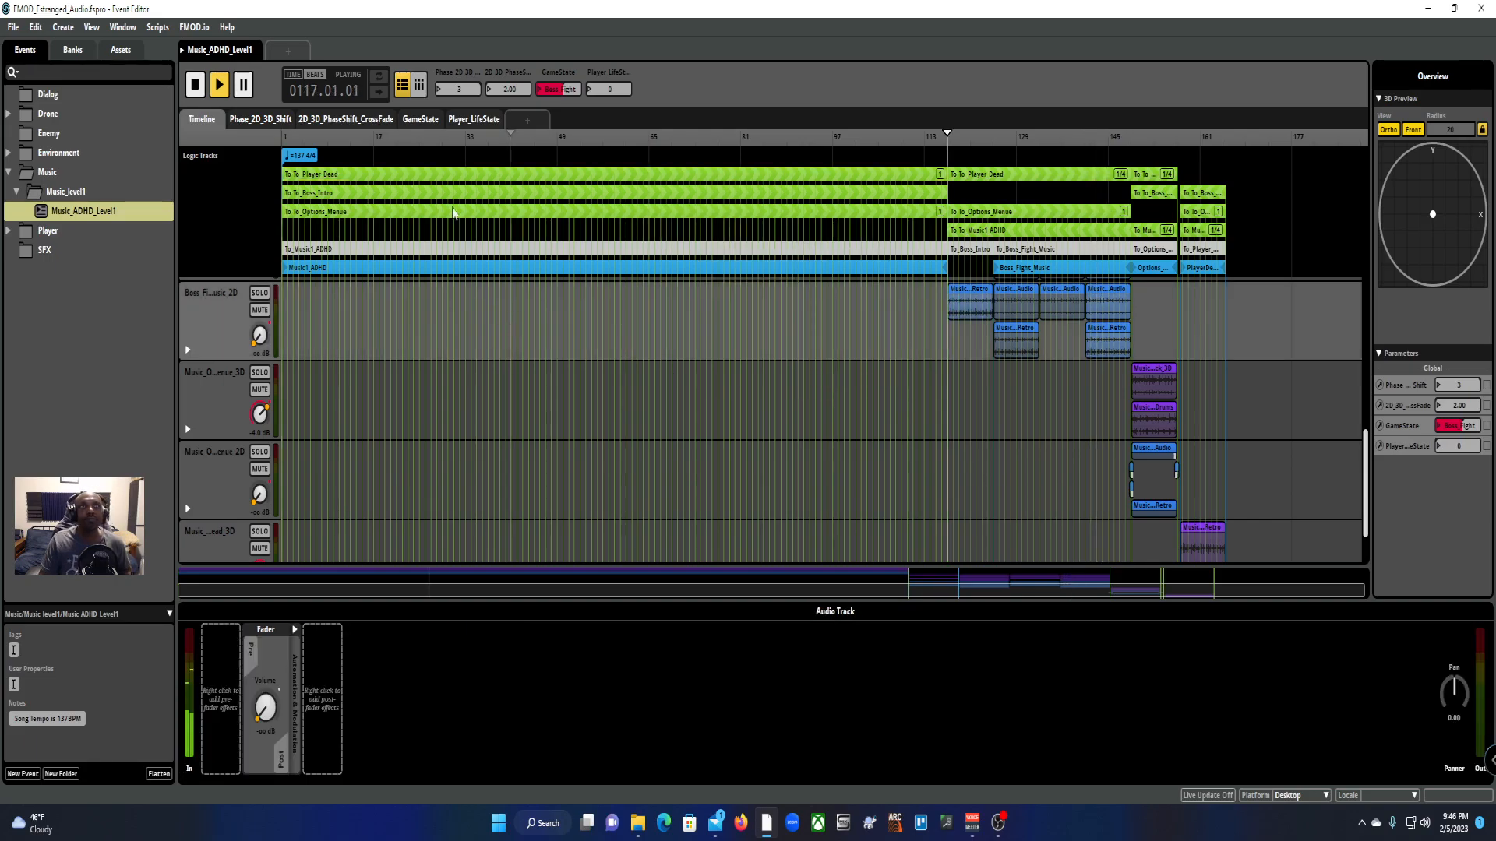
# Step: Set GameState to Player_LowLife and on to Player_Dead during playback, and look through the event's audio tracks
pyautogui.moveTo(559, 92); pyautogui.dragTo(558, 81)
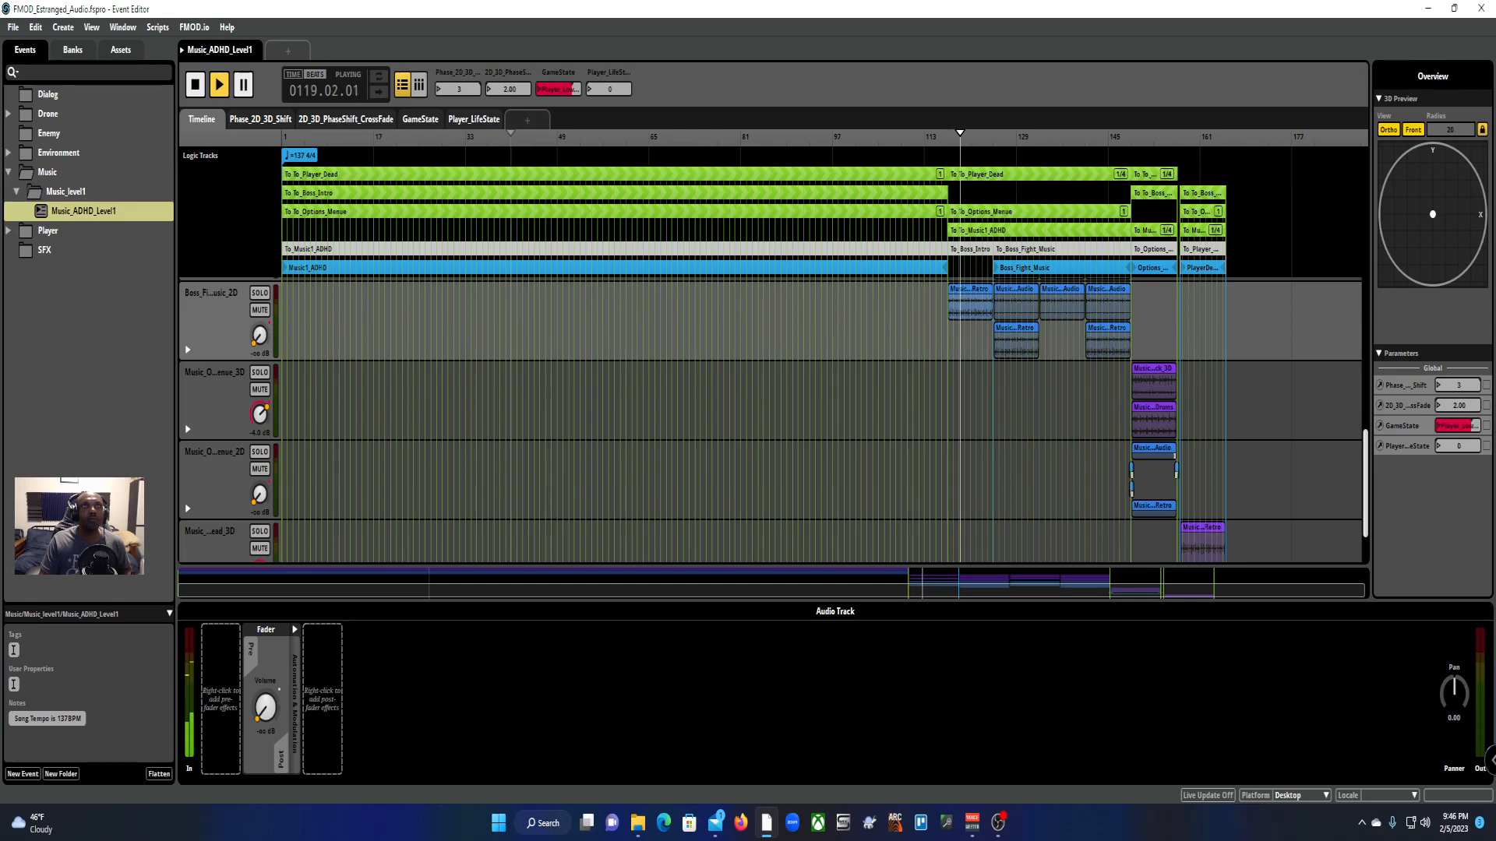
pyautogui.moveTo(559, 88); pyautogui.dragTo(559, 78)
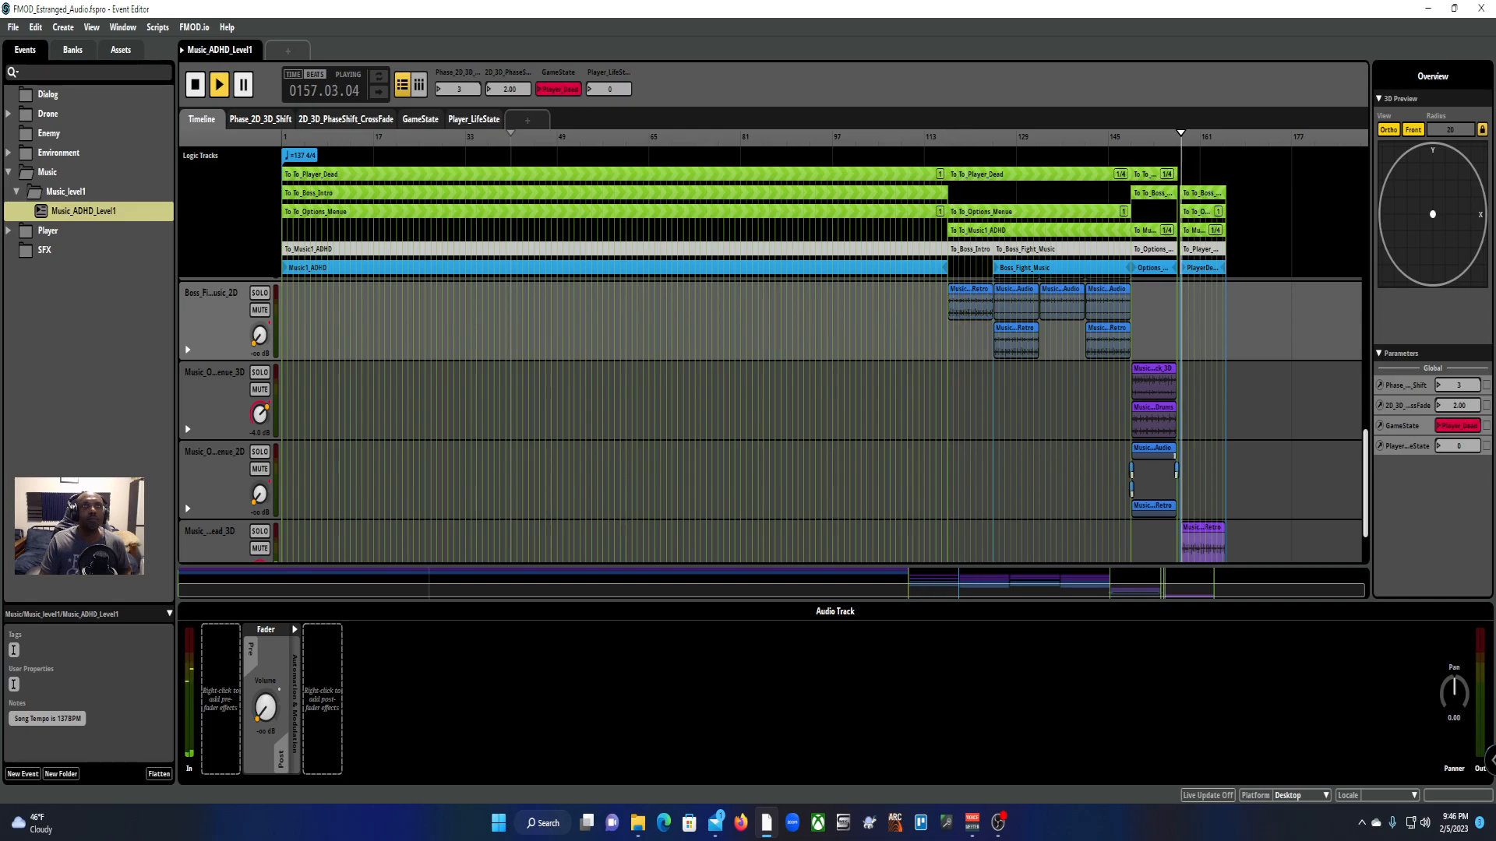
pyautogui.scroll(-2, 812, 303)
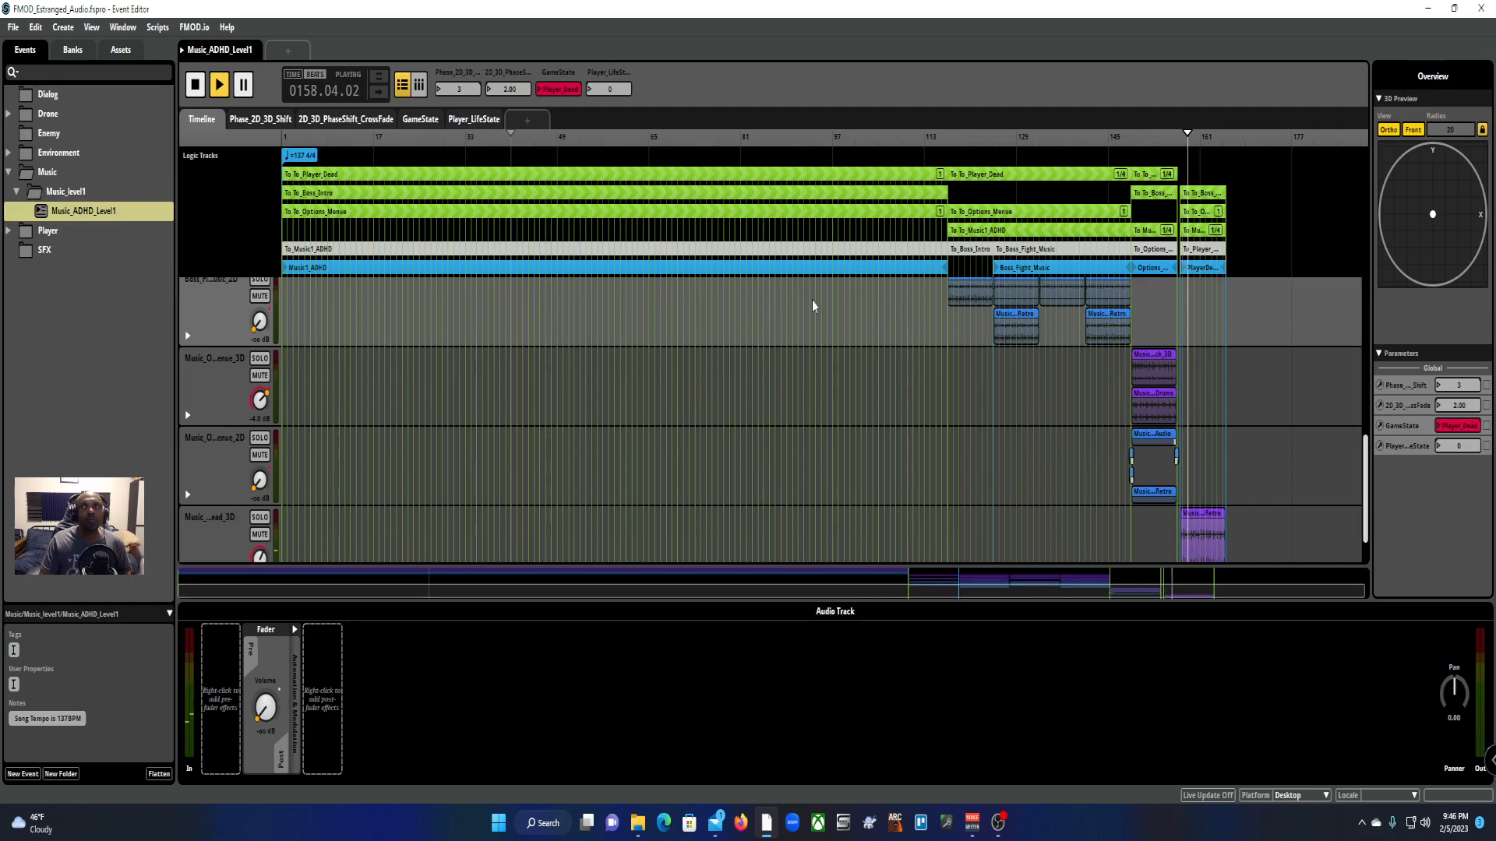
pyautogui.scroll(7, 811, 304)
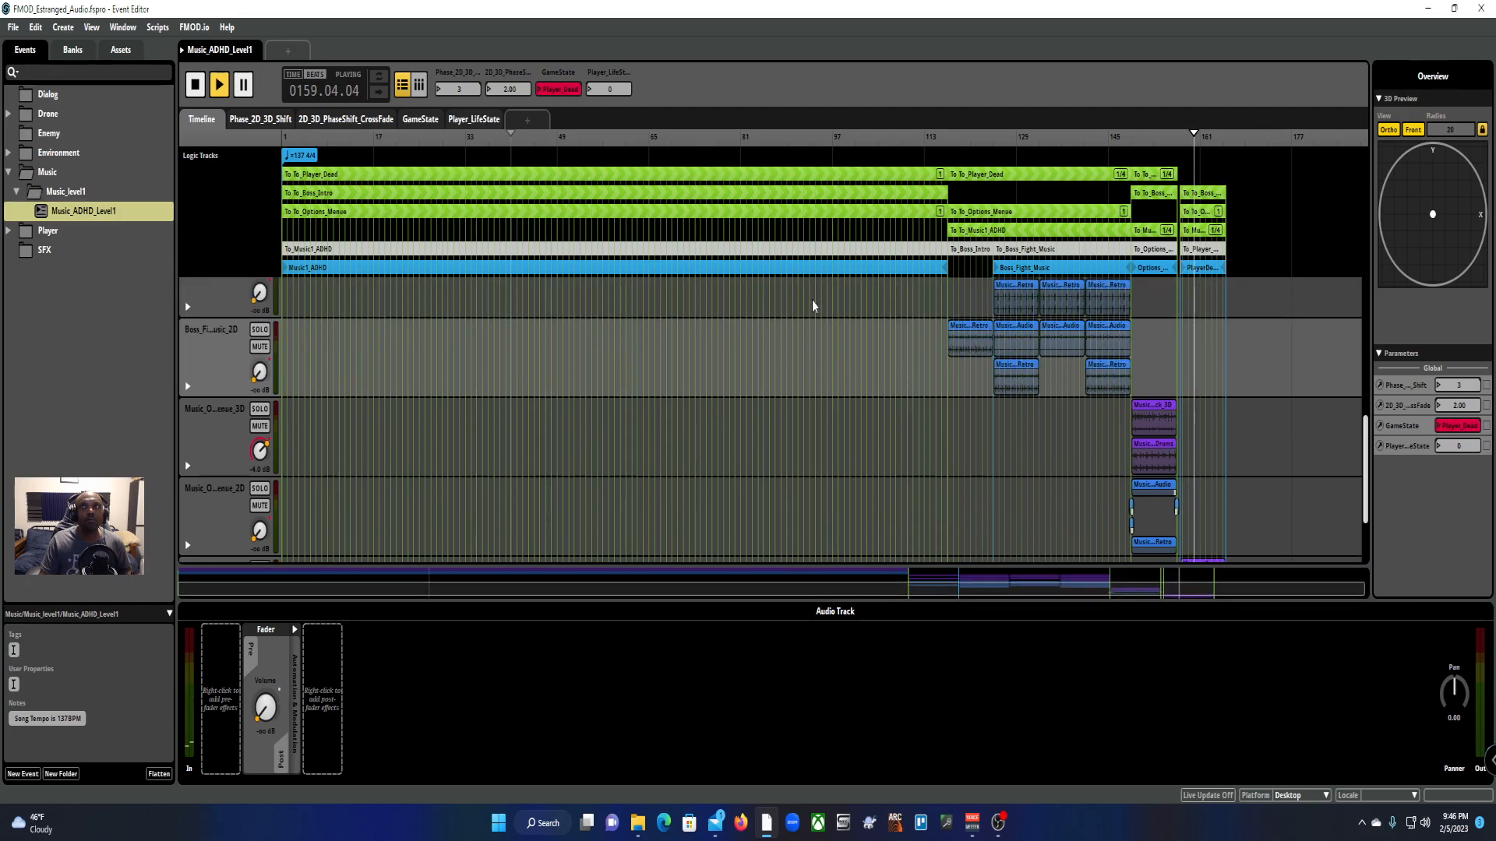
pyautogui.scroll(8, 812, 306)
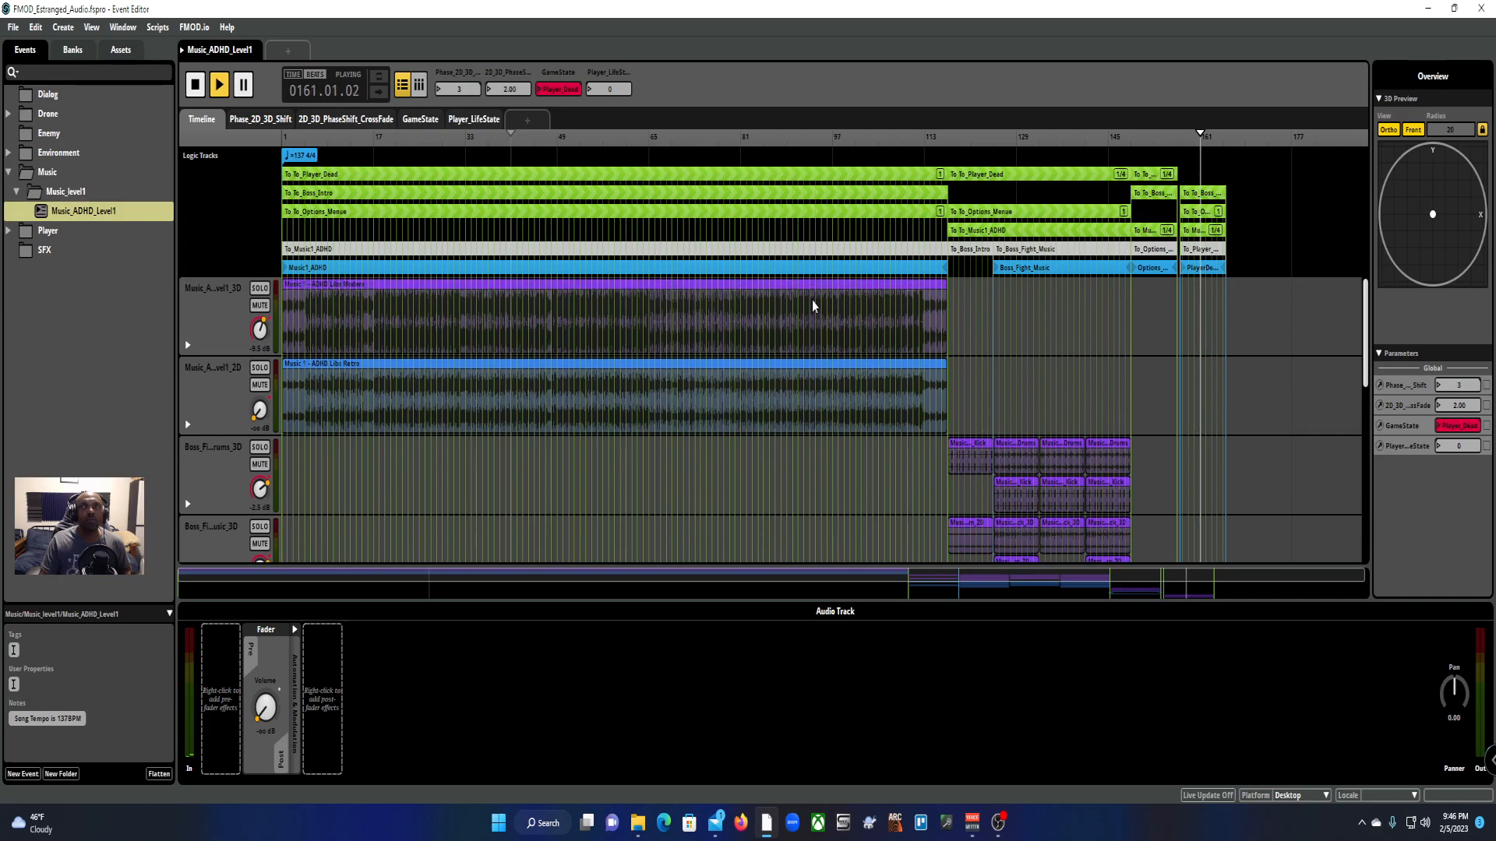
pyautogui.scroll(-8, 803, 304)
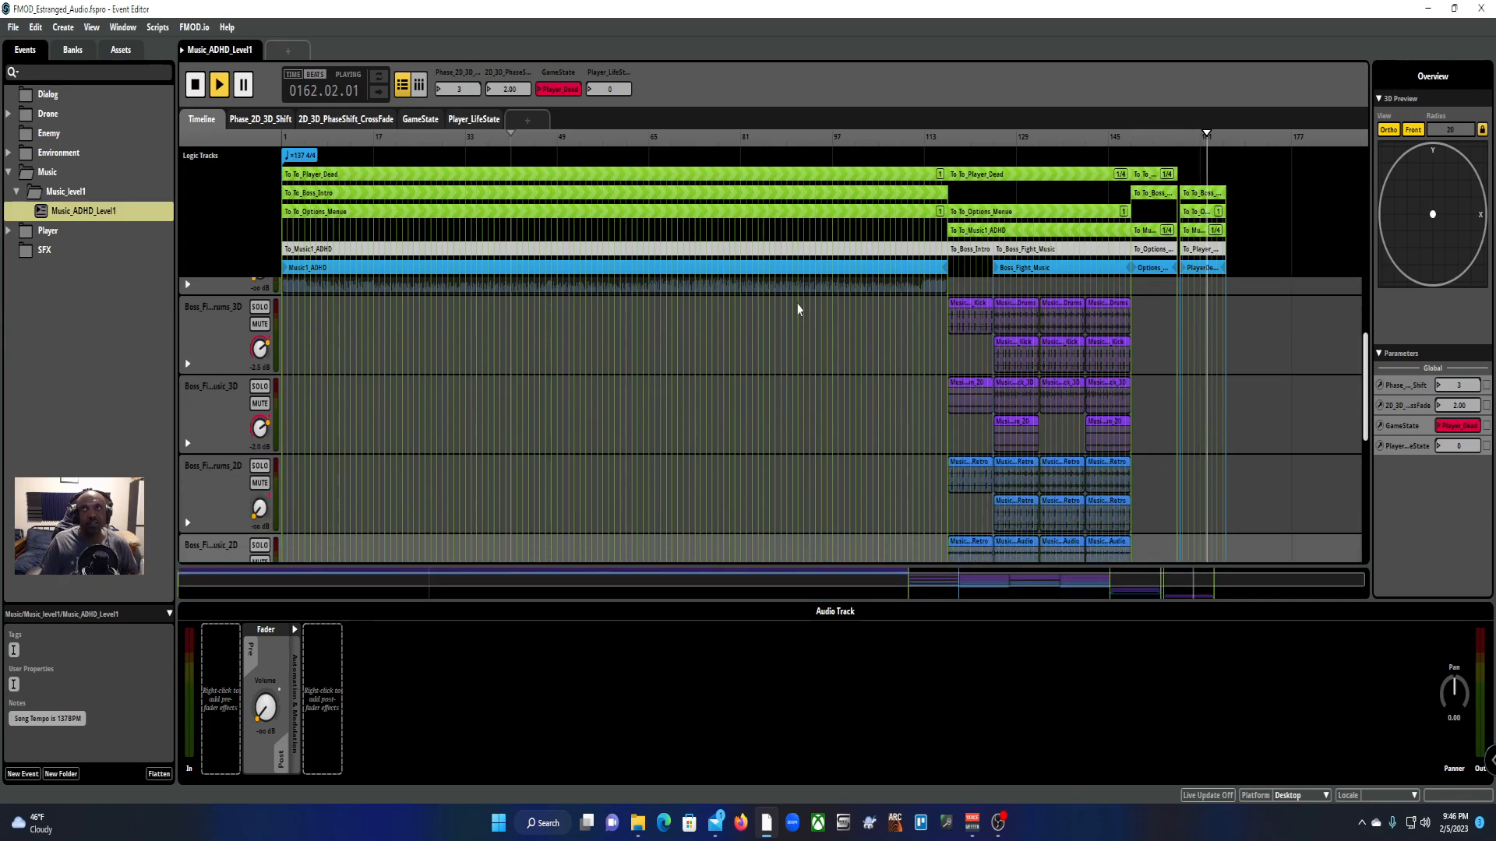
pyautogui.scroll(-3, 793, 318)
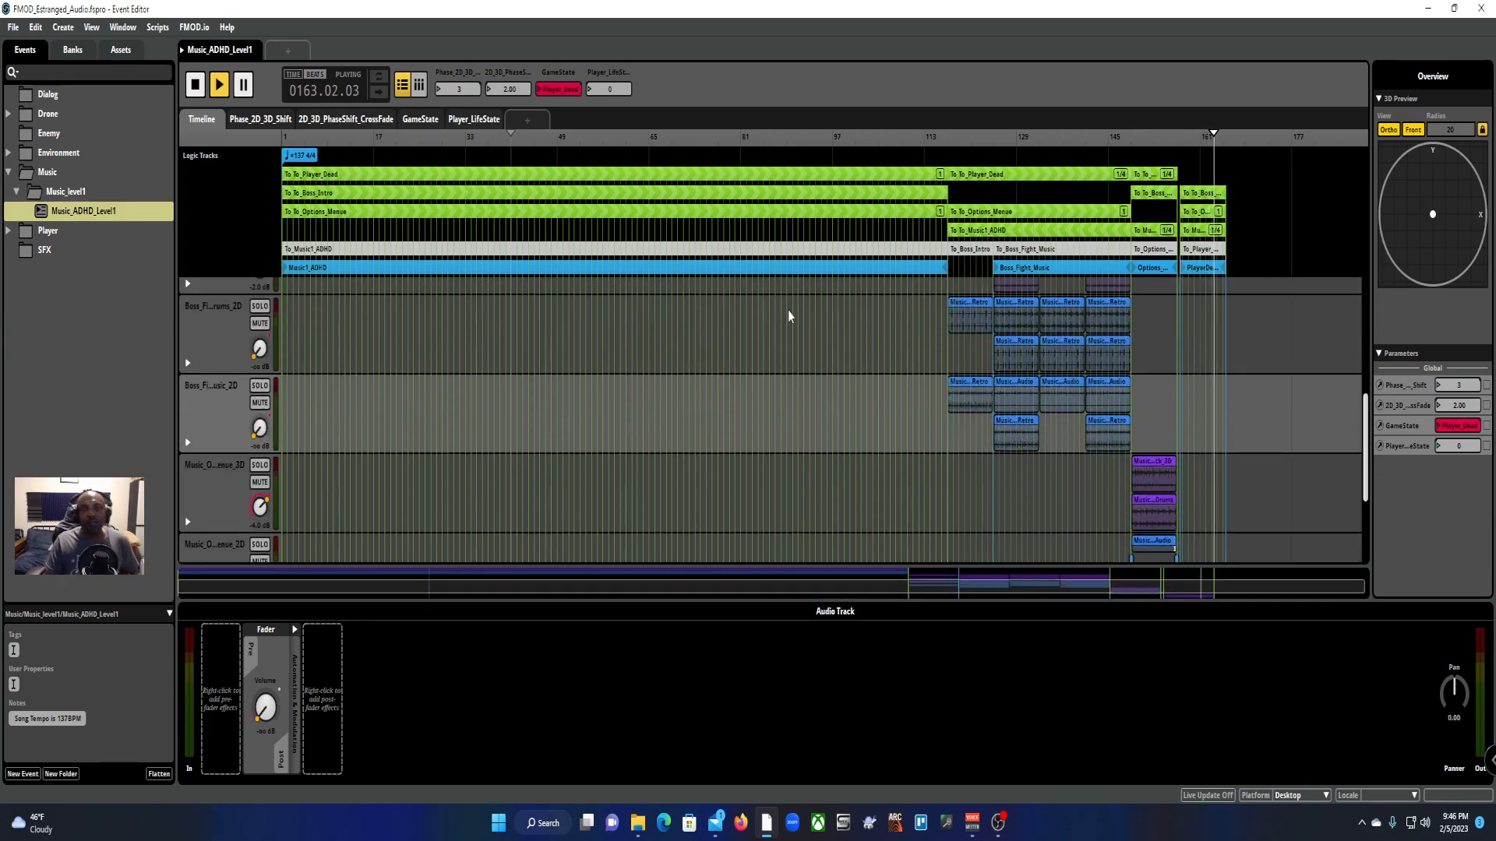
pyautogui.scroll(-3, 786, 289)
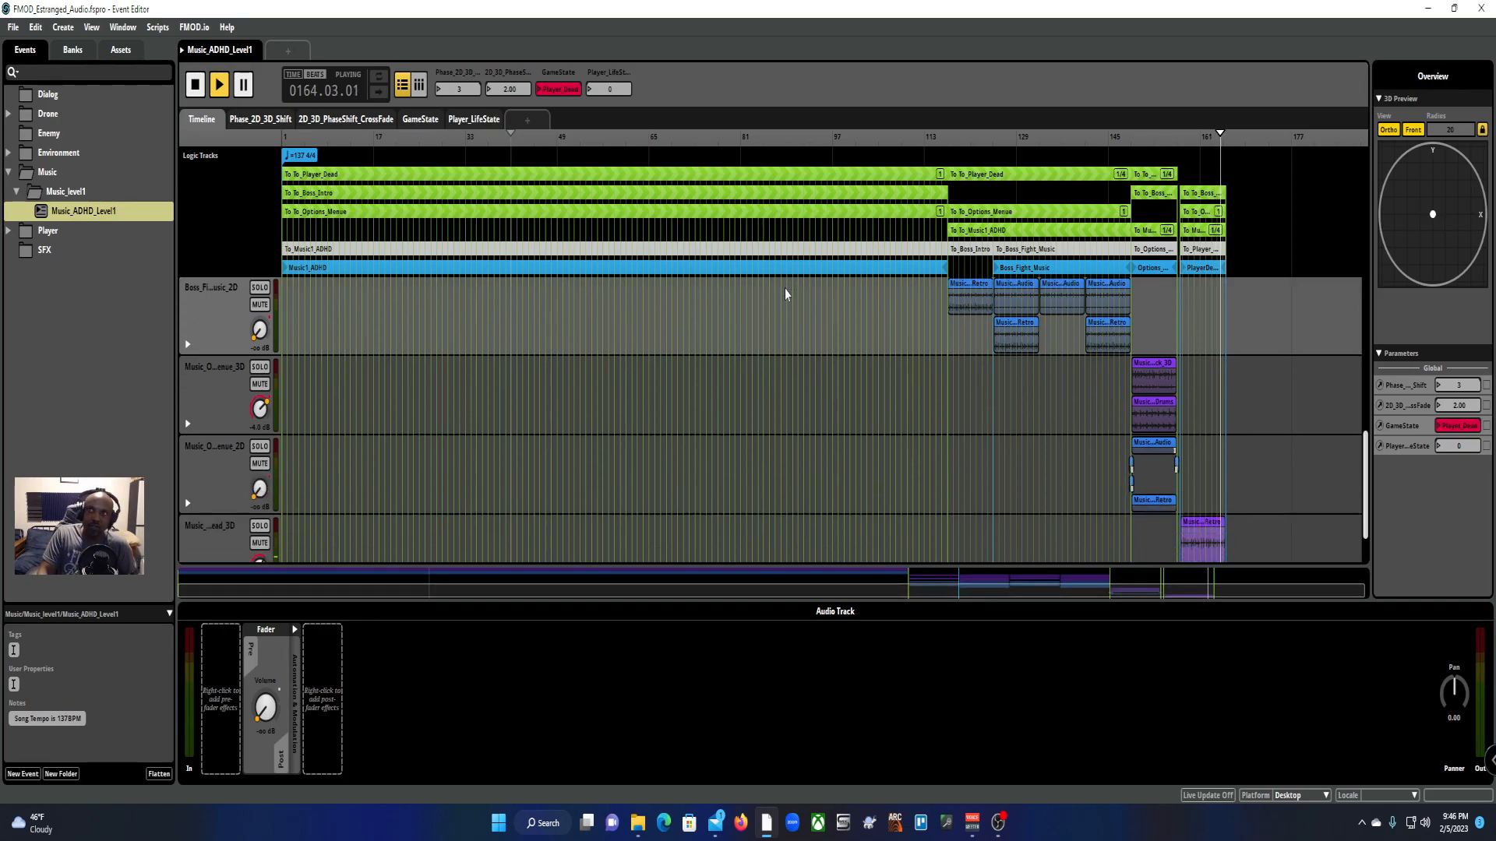
pyautogui.scroll(3, 783, 293)
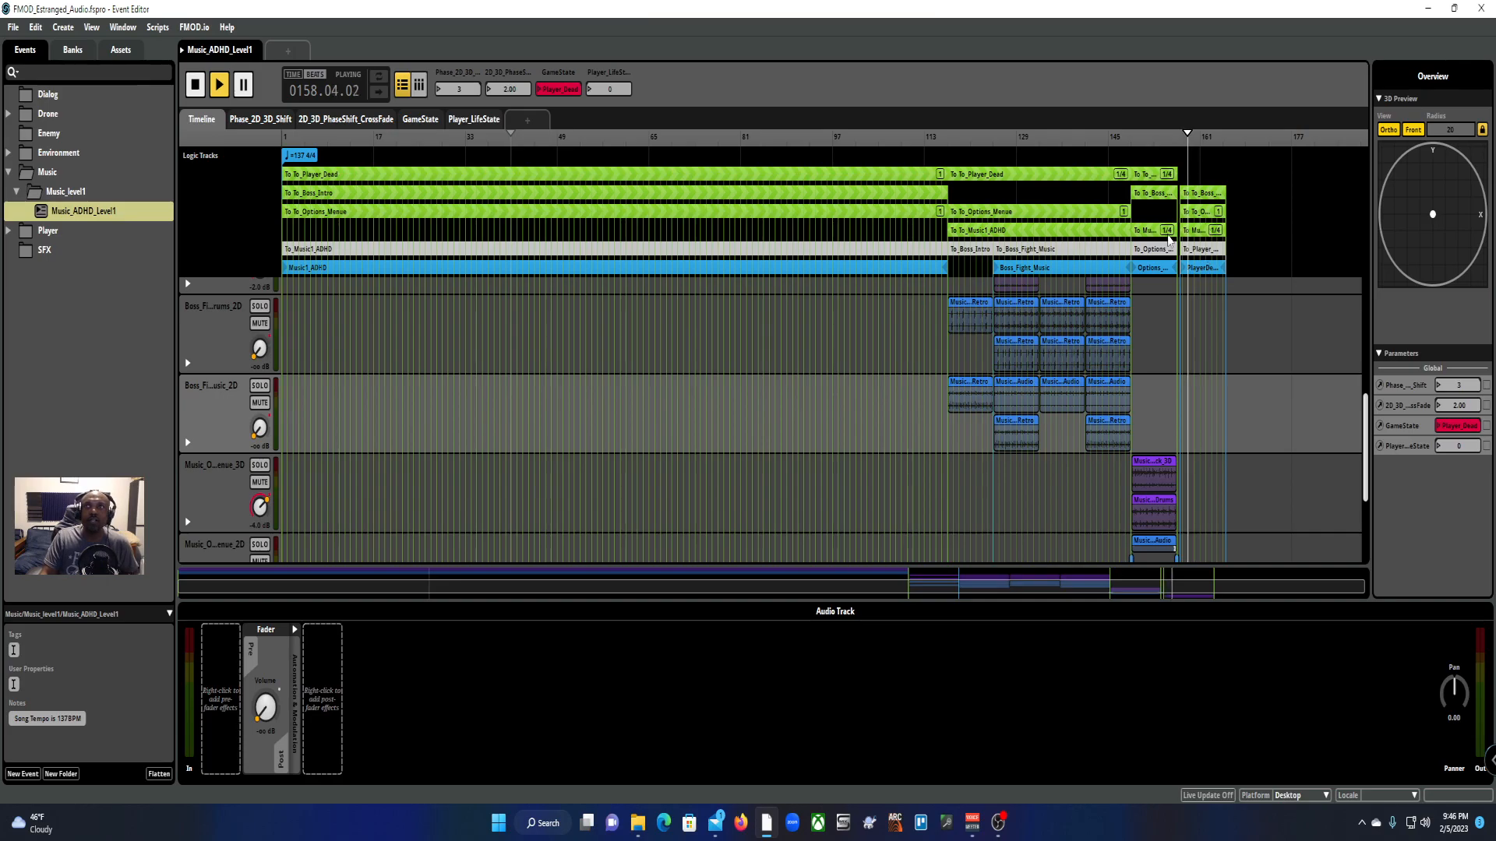
# Step: Compare the conditions and quantization of the To_Music1_ADHD, To_Options_Menue and To_Boss_Intro transition regions above the PlayerDead section
pyautogui.click(1198, 232)
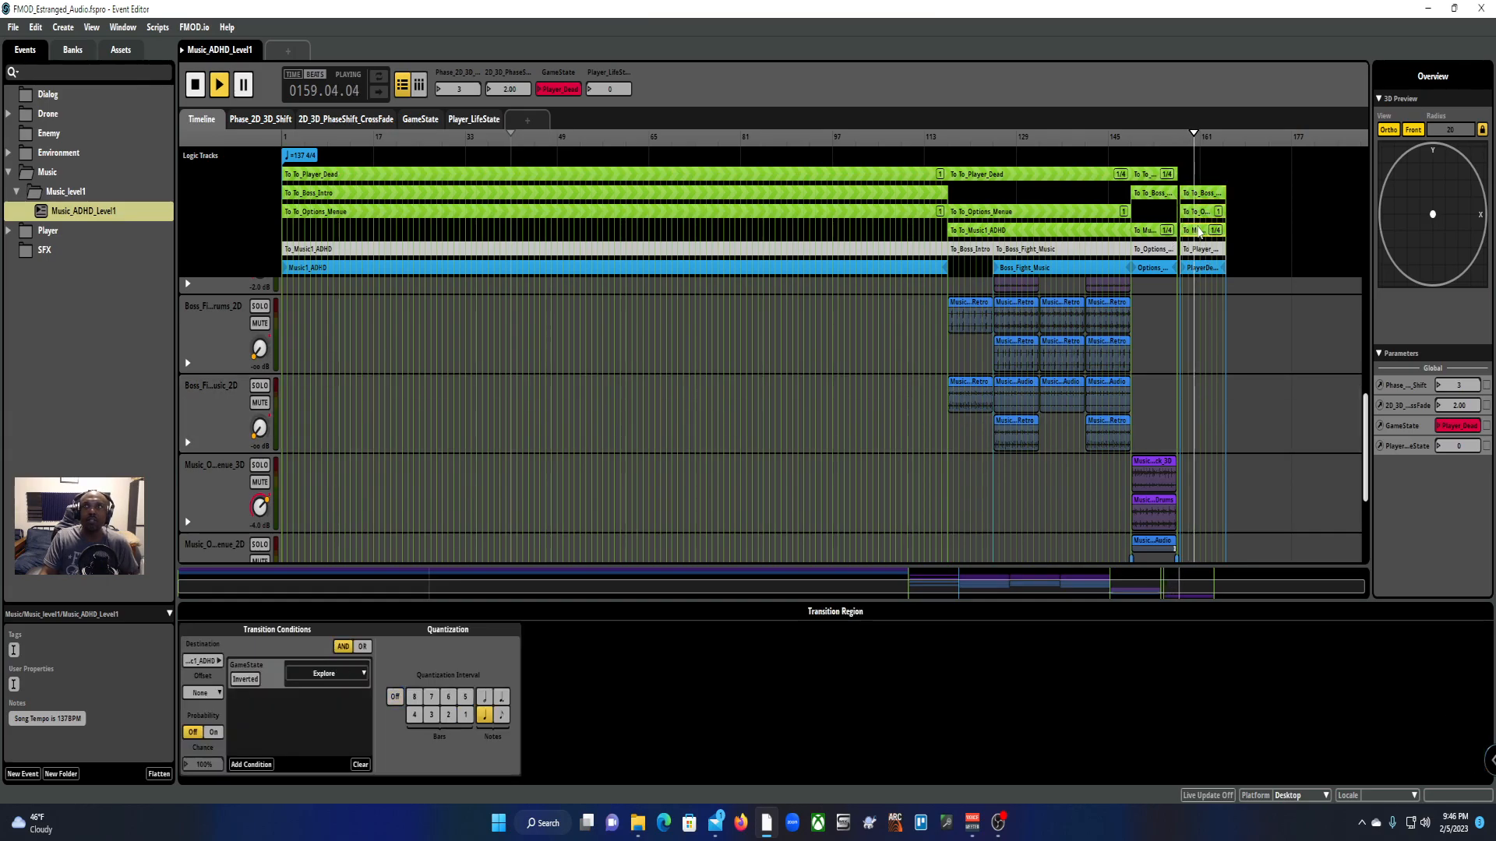
pyautogui.click(1190, 215)
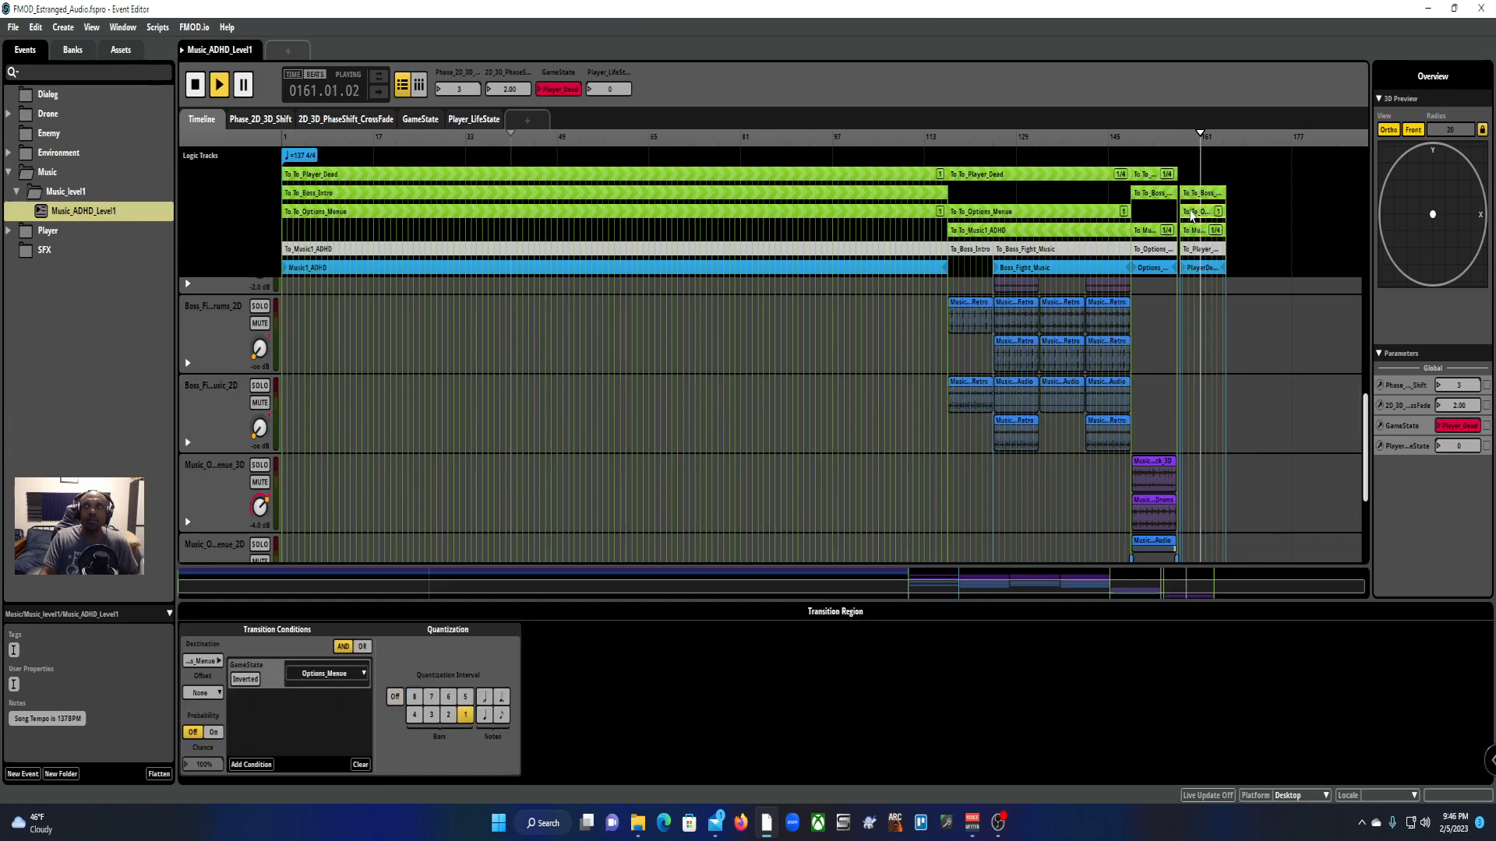
pyautogui.click(1190, 229)
pyautogui.click(1192, 199)
pyautogui.click(1196, 218)
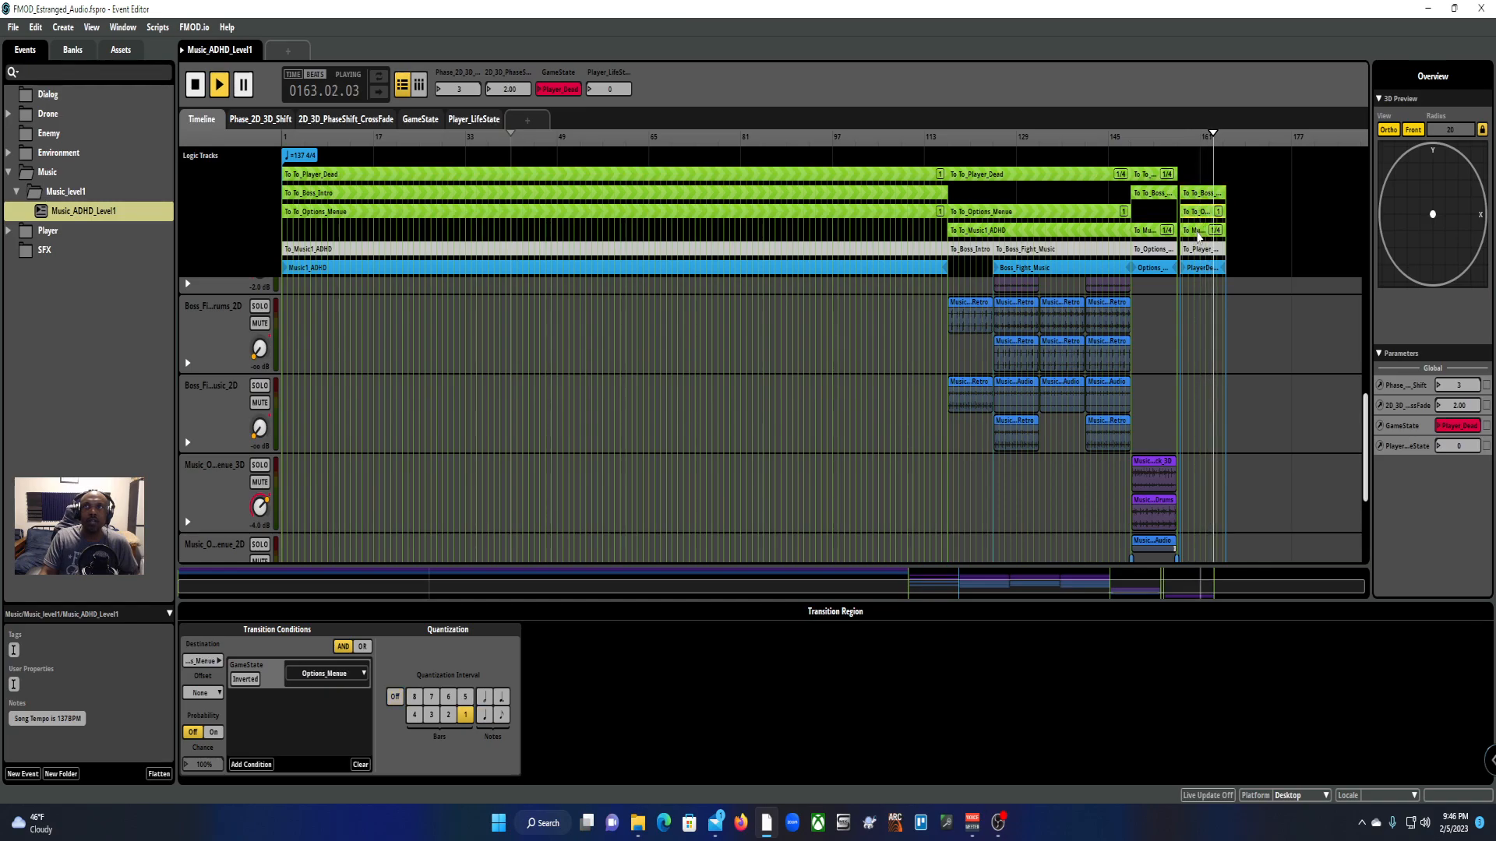
pyautogui.click(1198, 234)
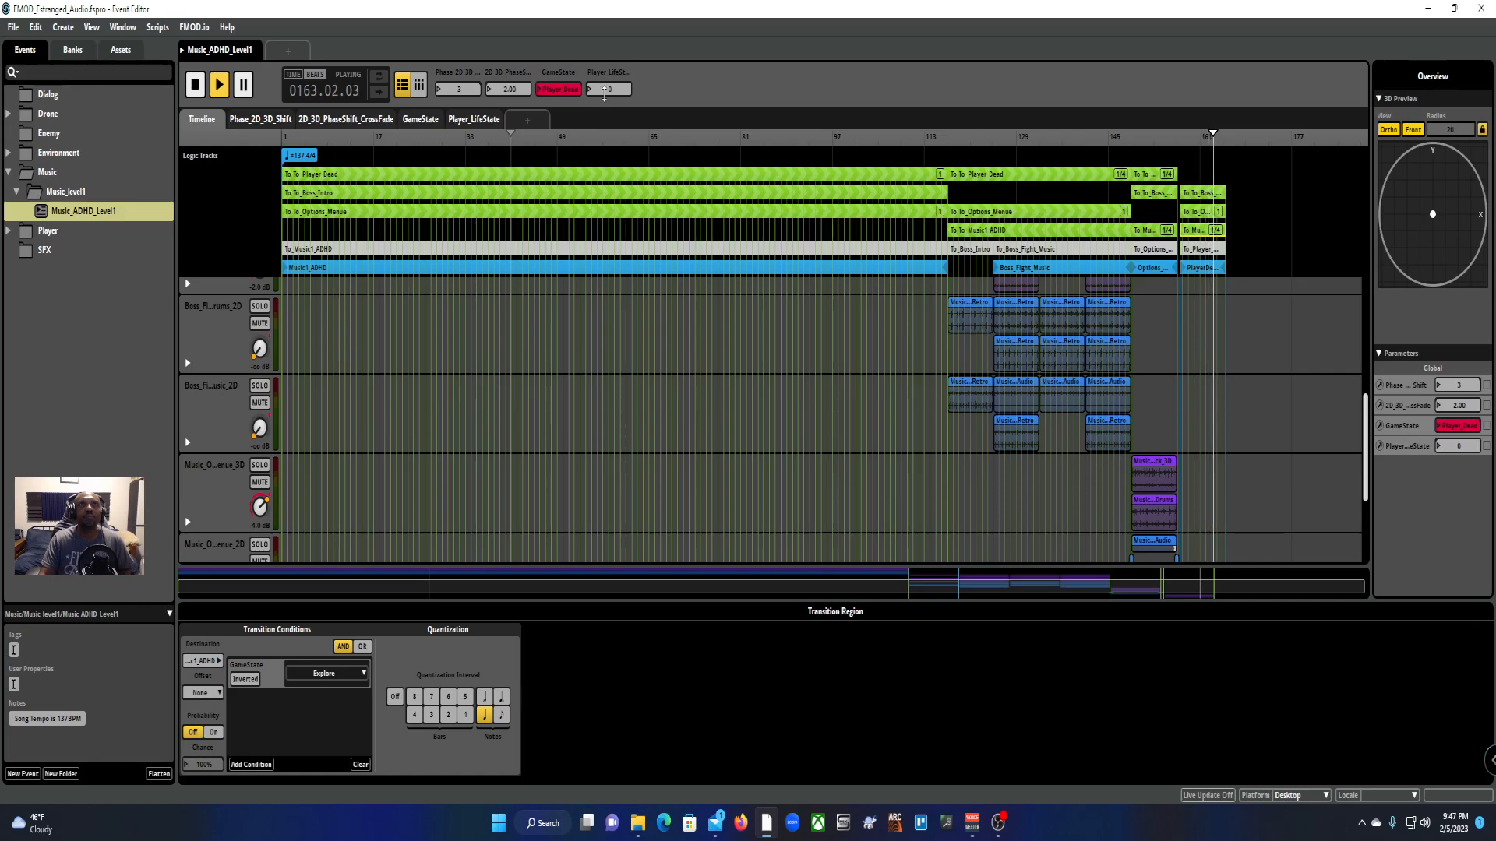
# Step: Audition GameState at Boss_Fight and Explore while switching Player_LifeState between 0 and its maximum, ending with Explore and the maximum, and stop playback
pyautogui.moveTo(554, 89); pyautogui.dragTo(569, 89)
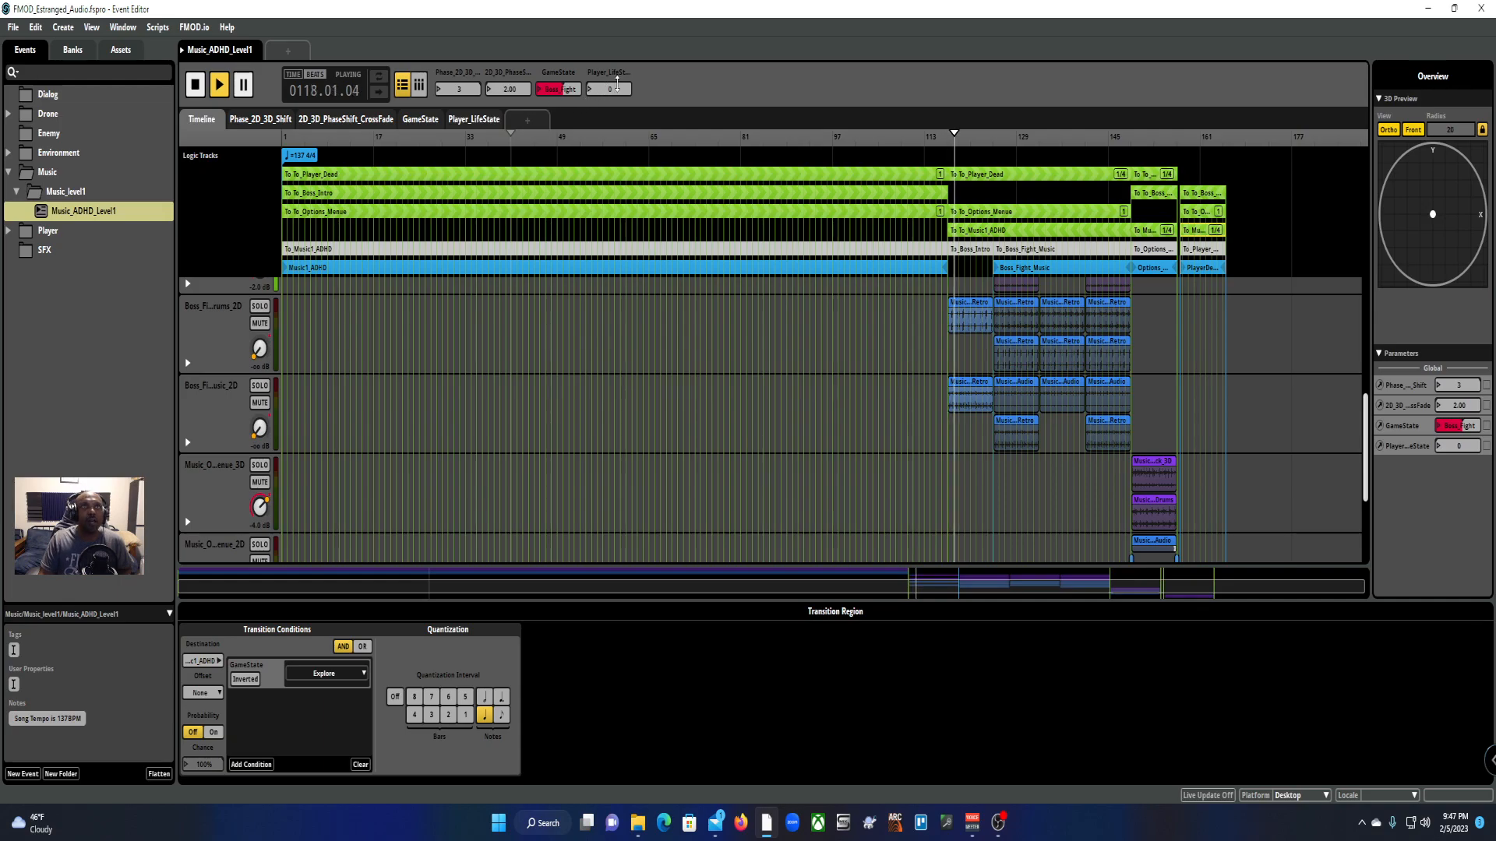
pyautogui.moveTo(604, 89); pyautogui.dragTo(612, 89)
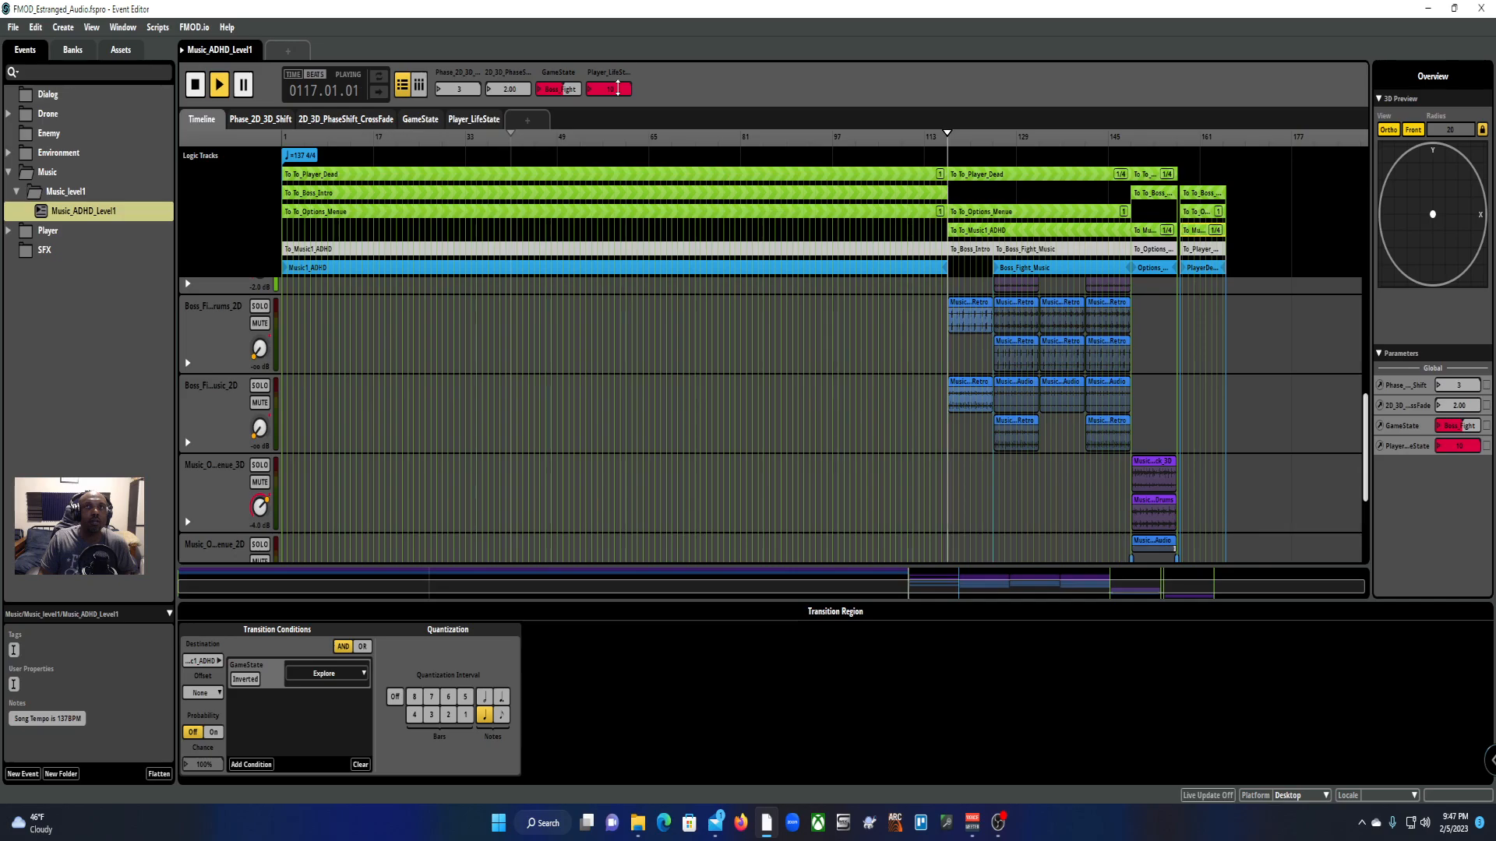
pyautogui.moveTo(618, 88); pyautogui.dragTo(596, 89)
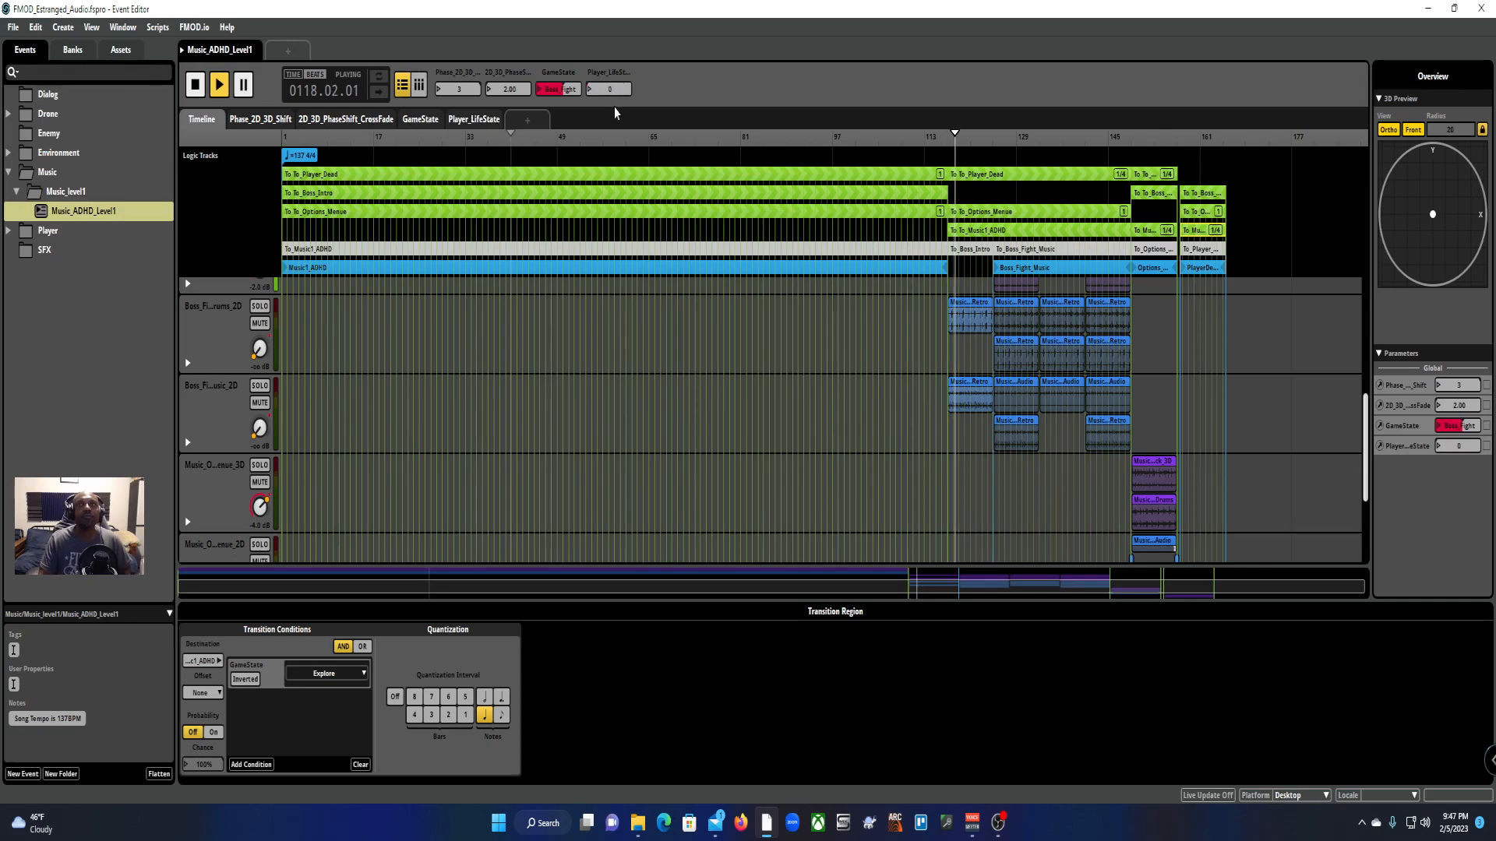
pyautogui.moveTo(575, 90); pyautogui.dragTo(618, 88)
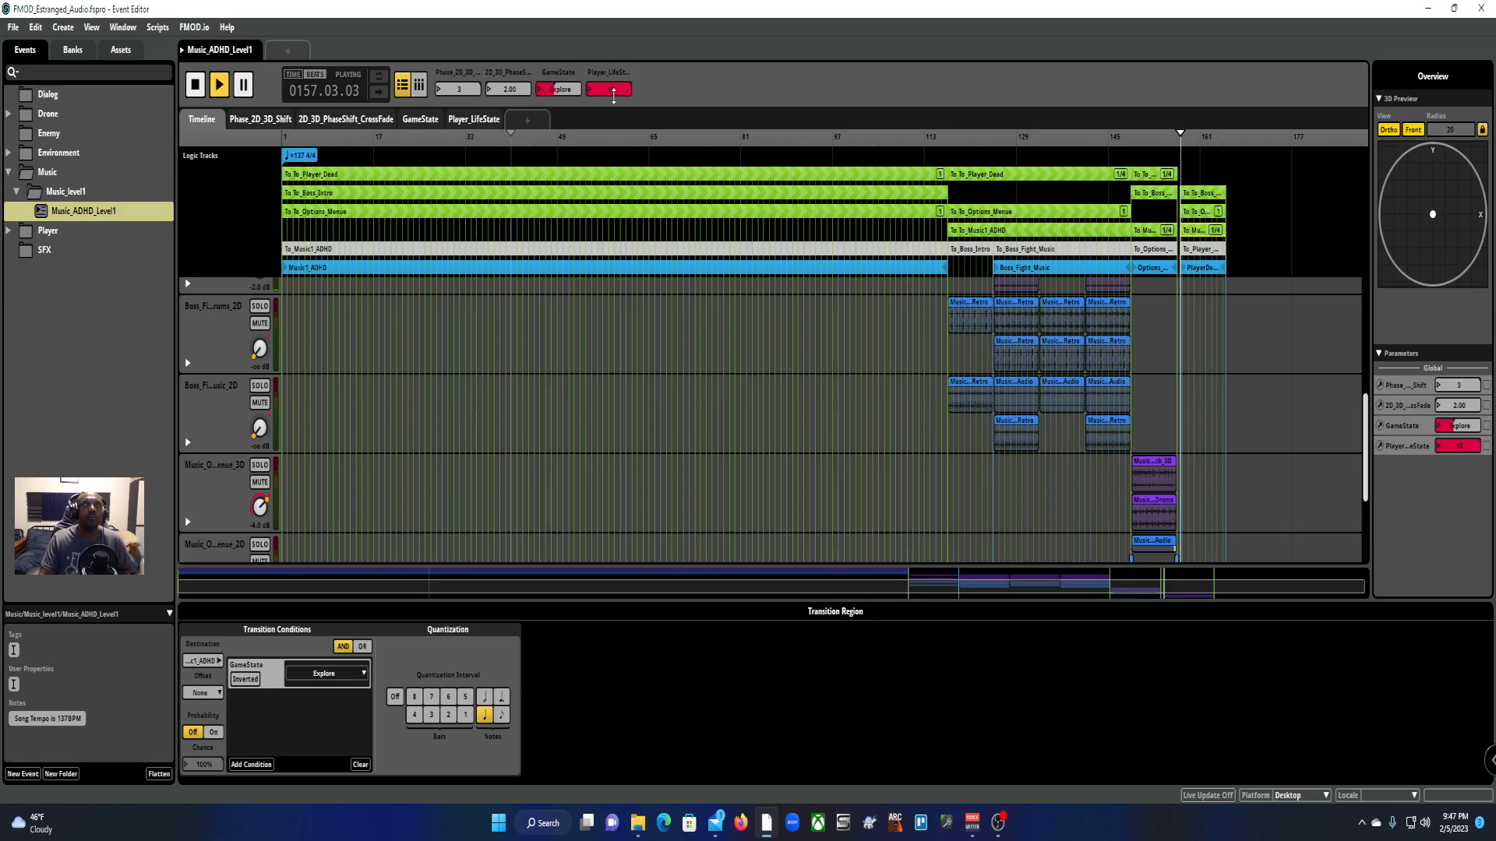
pyautogui.press('space')
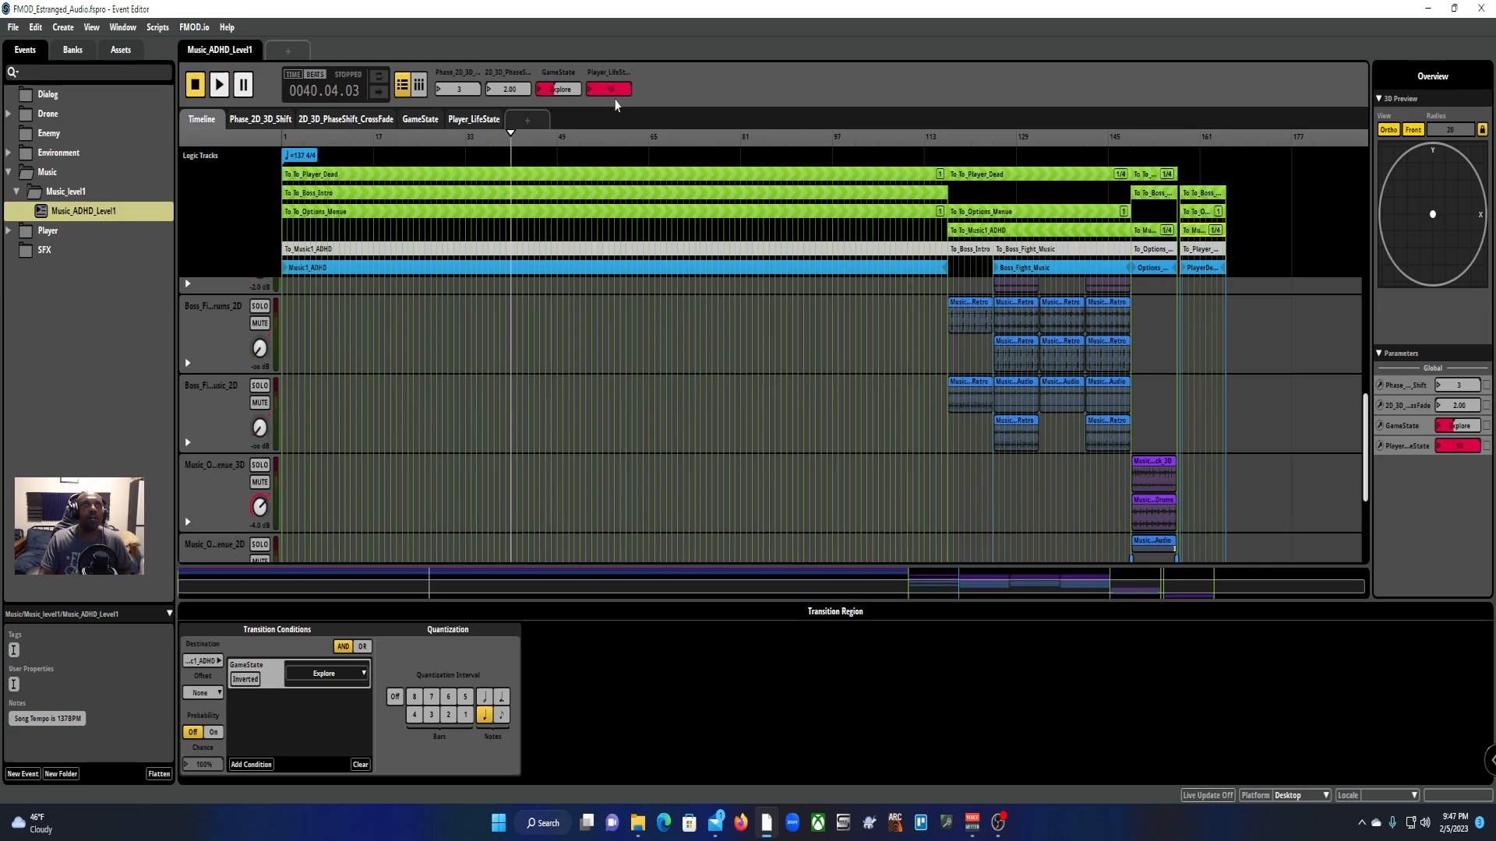
# Step: Review the conditions of the To_Player_Dead, To_Boss_Intro and To_Options_Menue transition regions and the To_Music1_ADHD destination region above the Music1_ADHD section
pyautogui.click(608, 174)
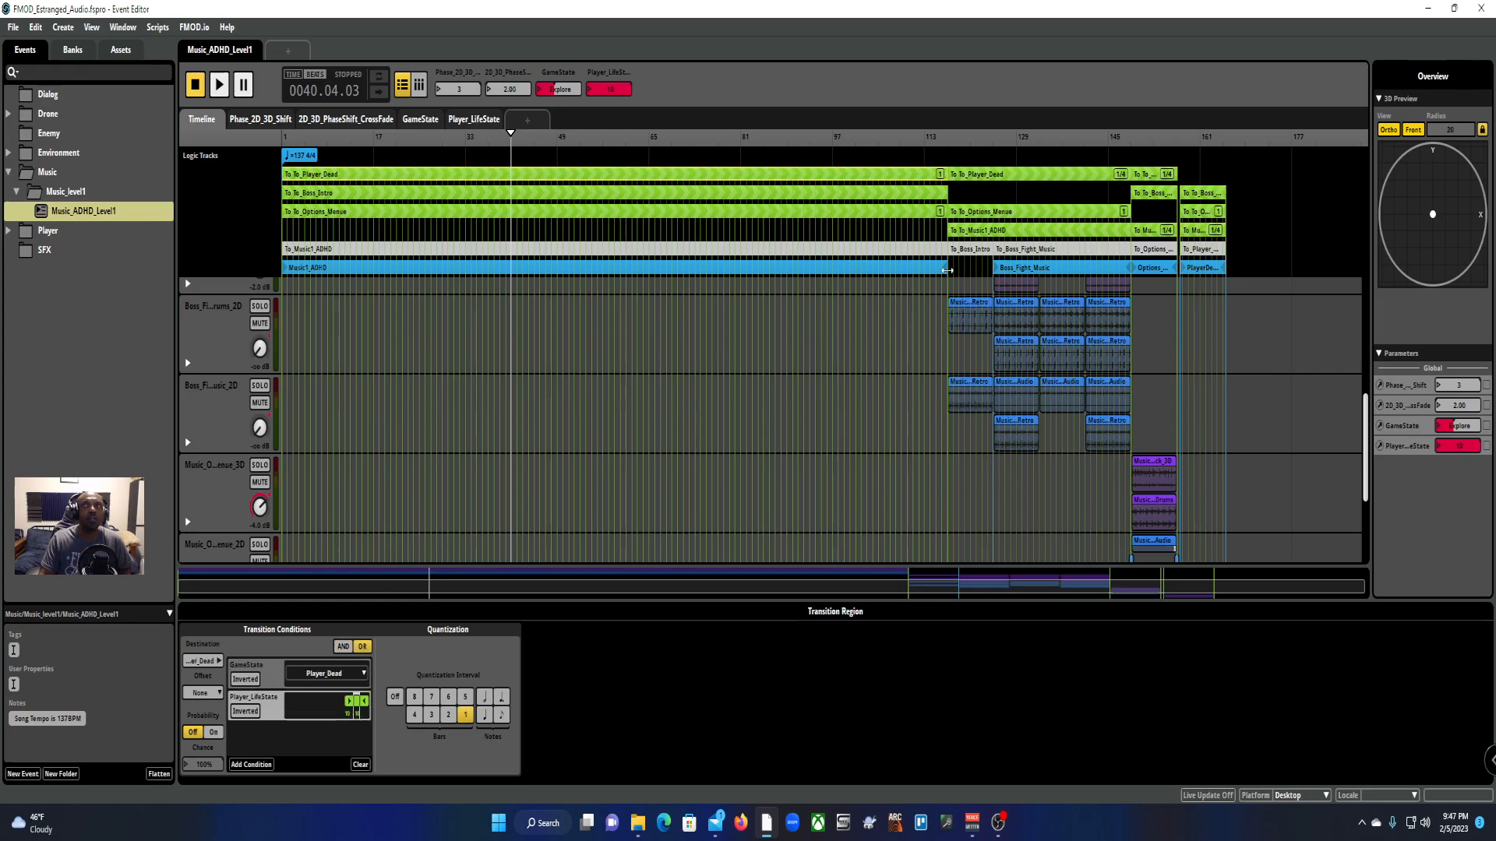
pyautogui.click(819, 198)
pyautogui.click(820, 205)
pyautogui.click(820, 218)
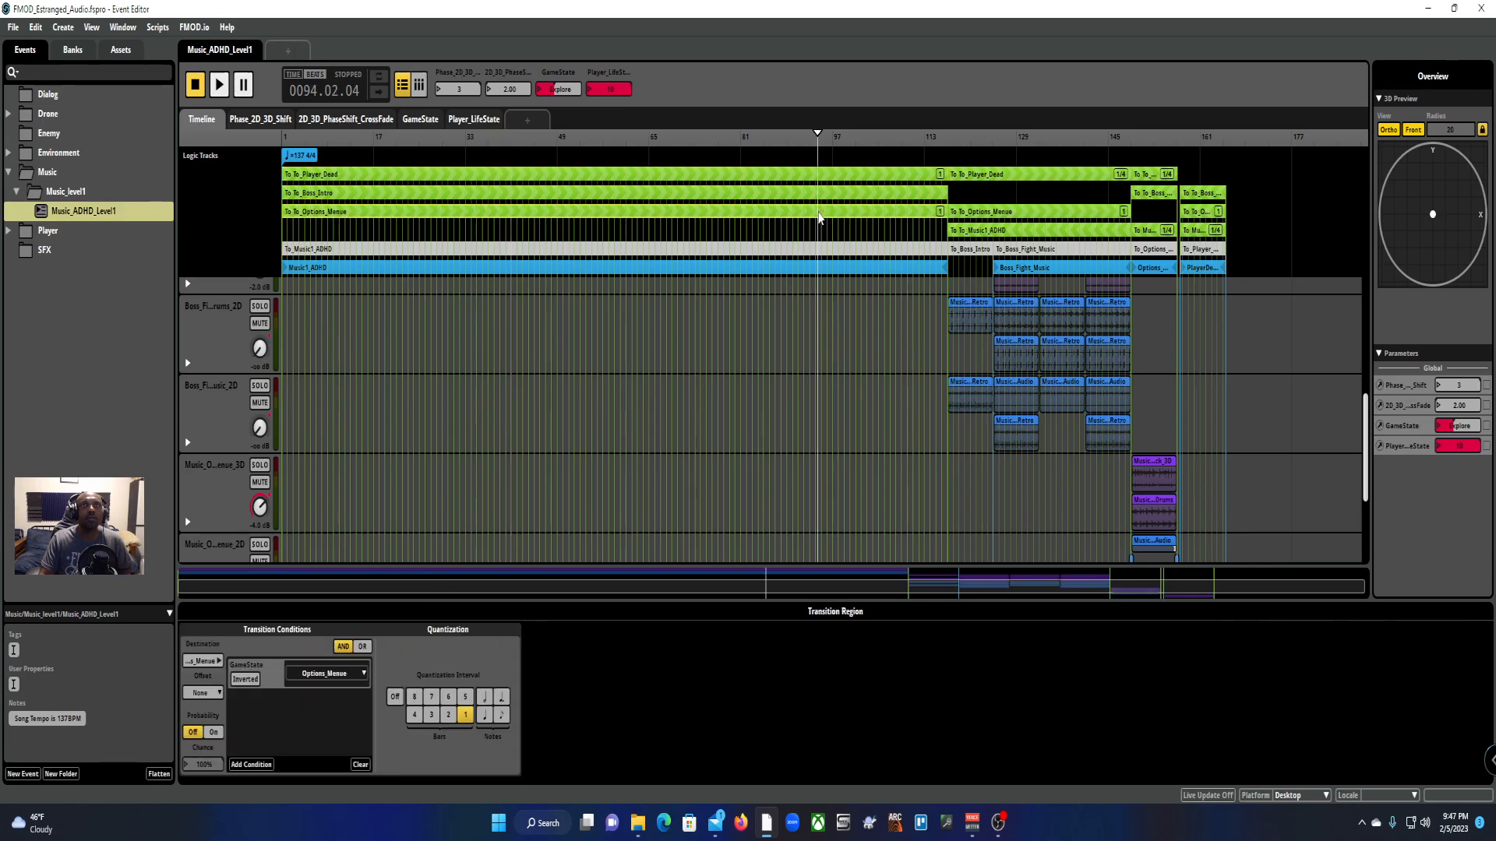
pyautogui.click(787, 261)
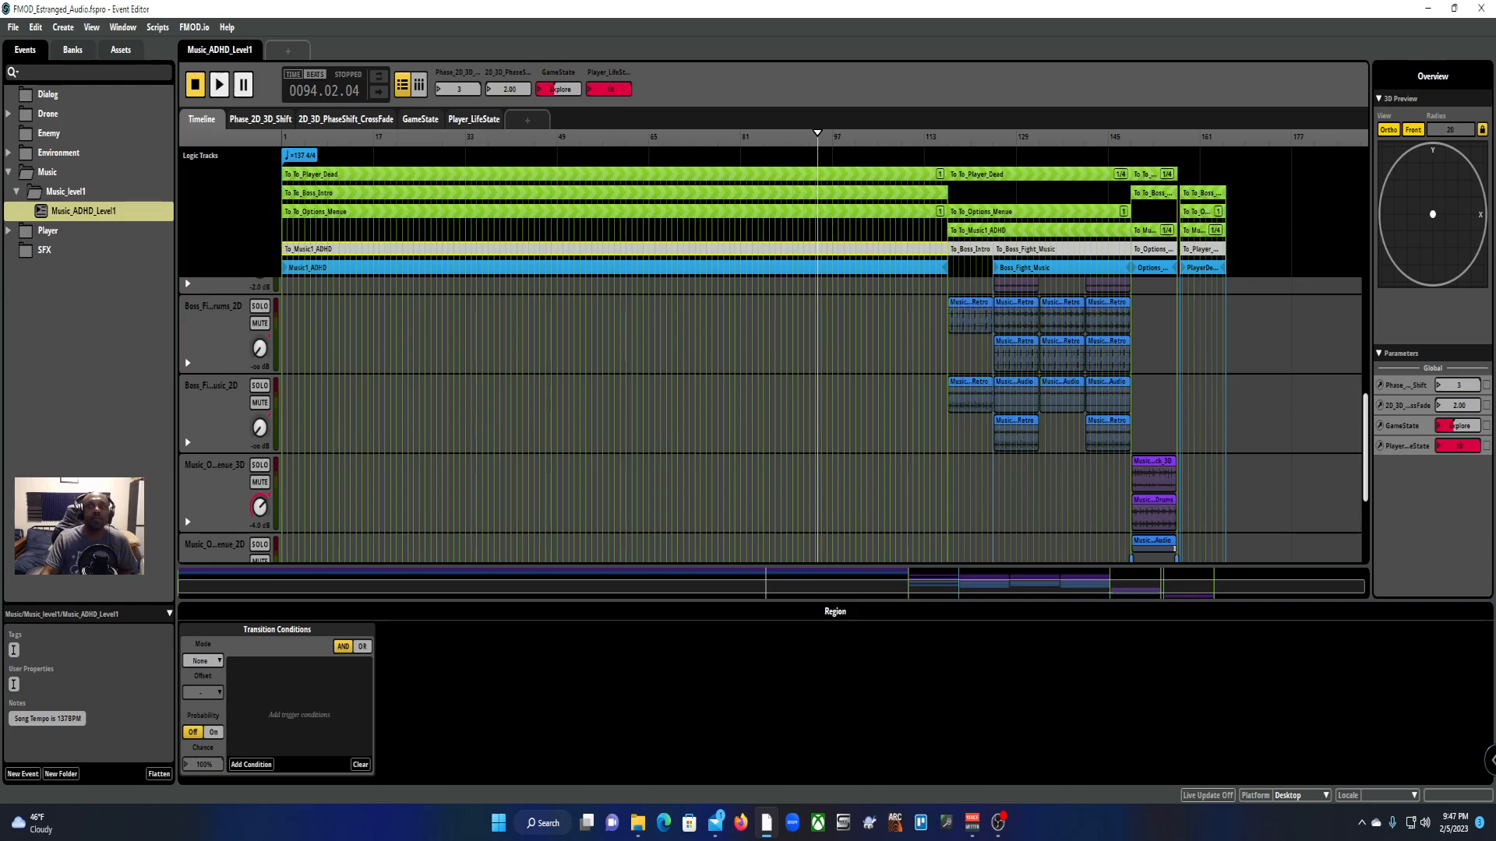
pyautogui.moveTo(1004, 836)
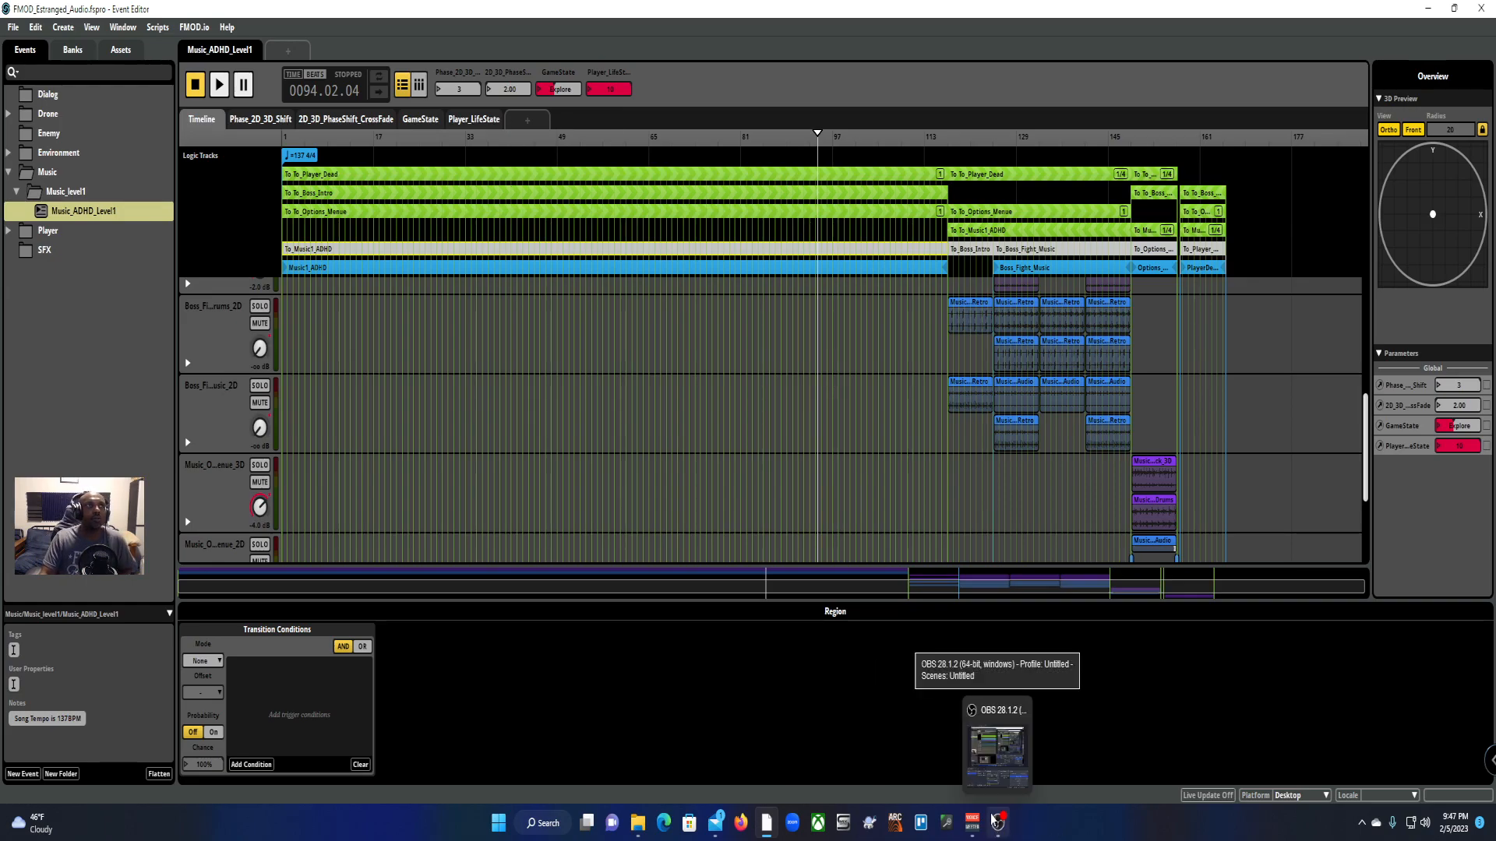